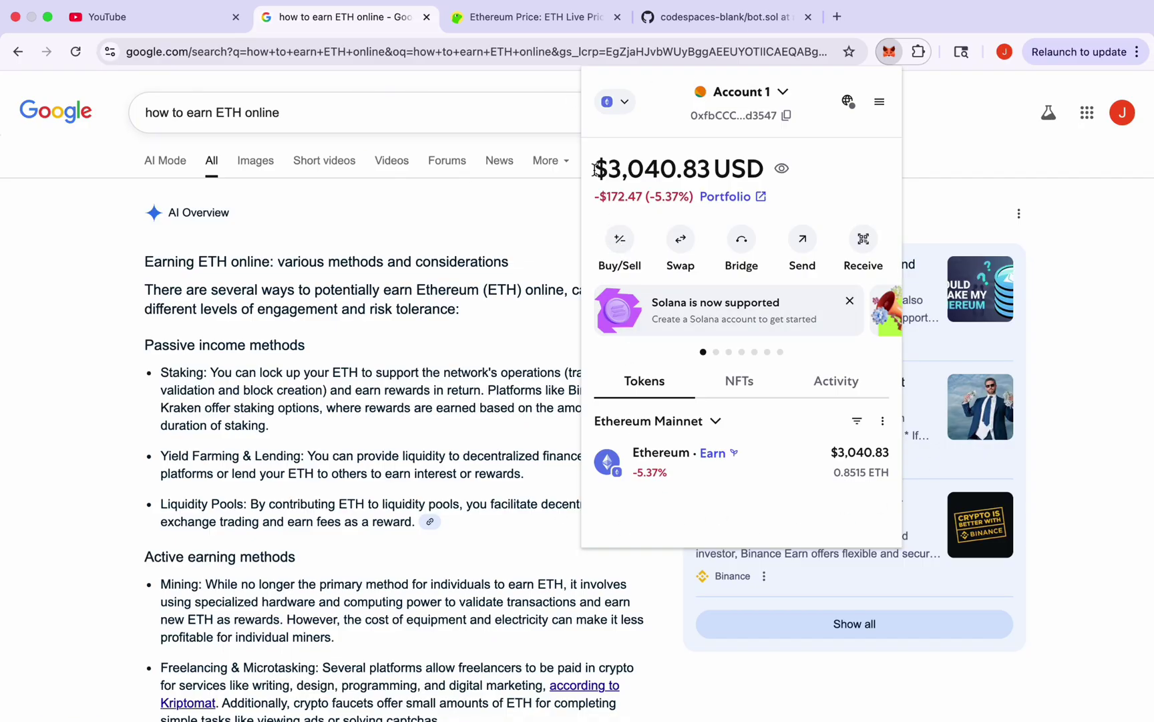
Check the MetaMask wallet balance and the Ethereum token's price chart, then close MetaMask
left_click_drag(594, 169, 767, 170)
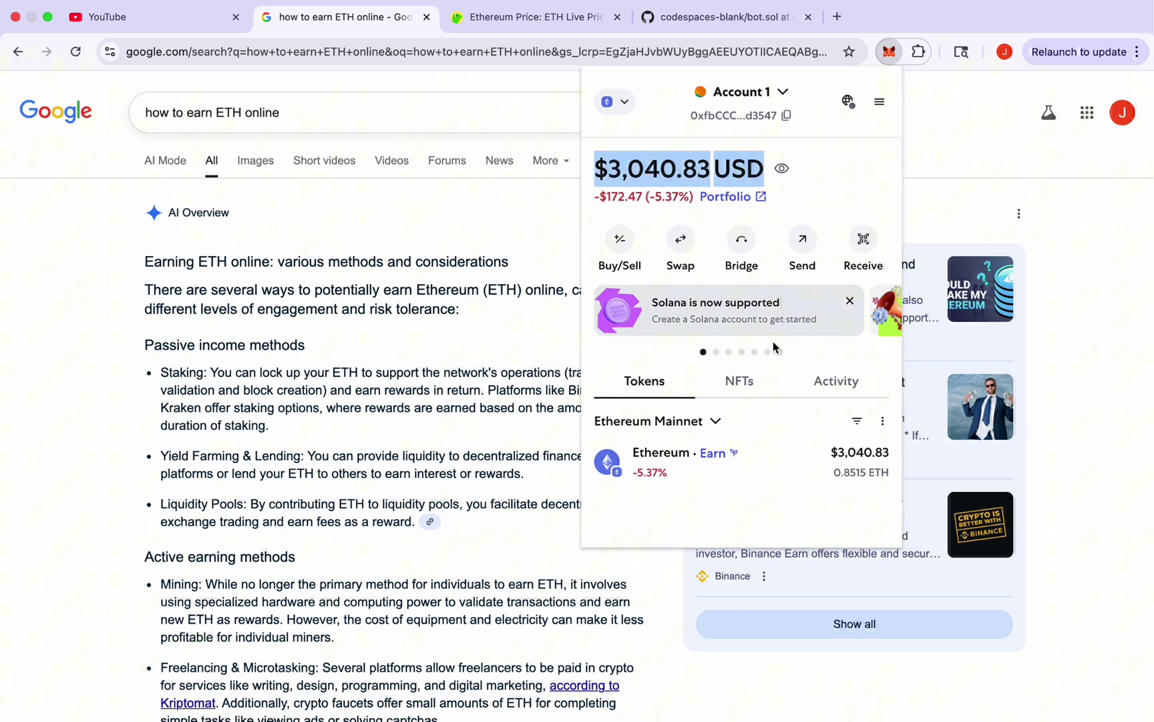
left_click(767, 456)
scroll(770, 450, "down", 5)
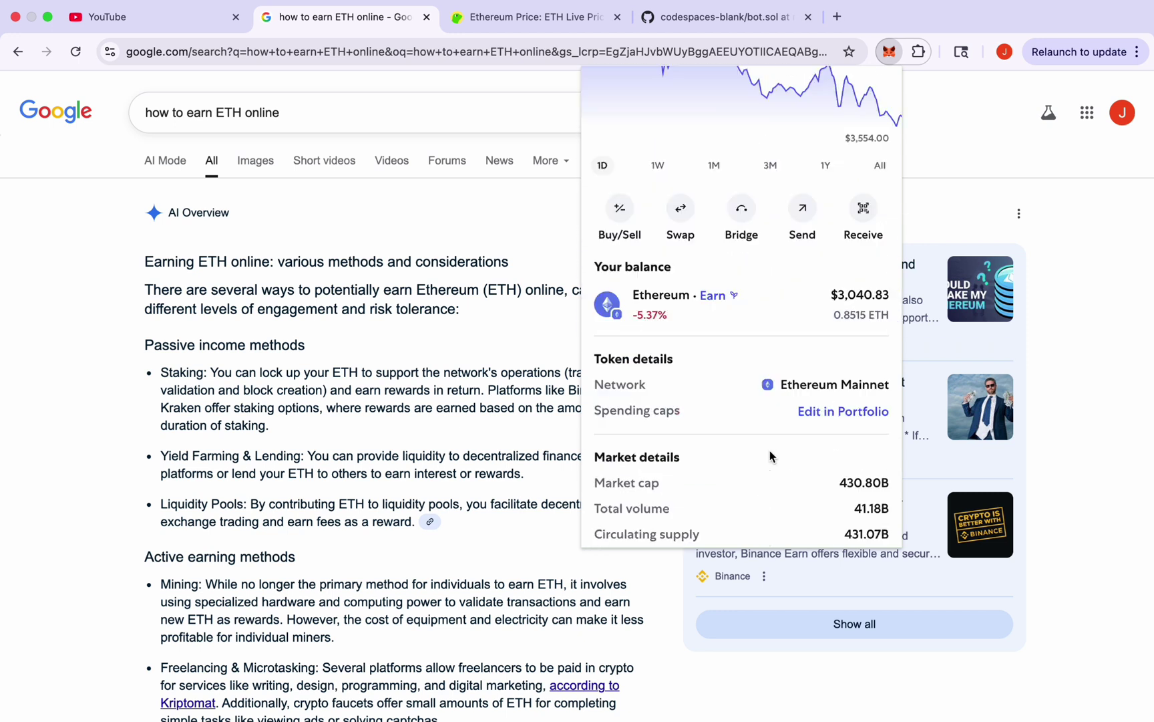
scroll(770, 451, "down", 2)
scroll(769, 451, "up", 3)
scroll(769, 451, "up", 4)
scroll(769, 450, "up", 2)
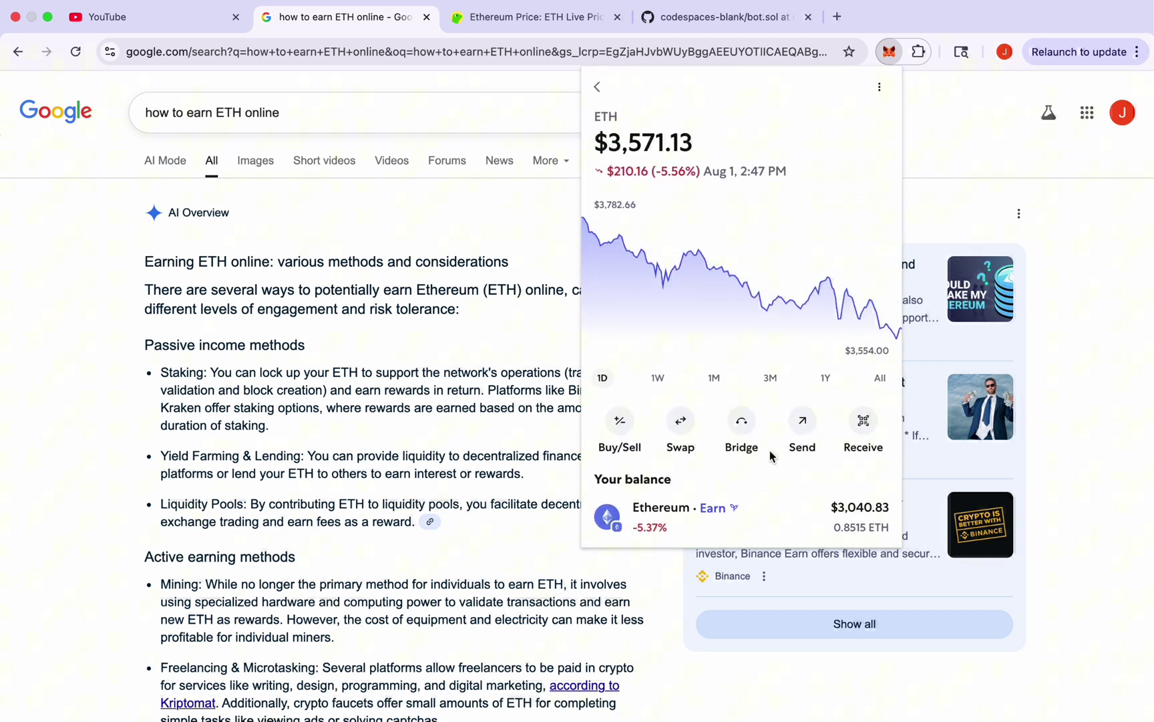
left_click(602, 89)
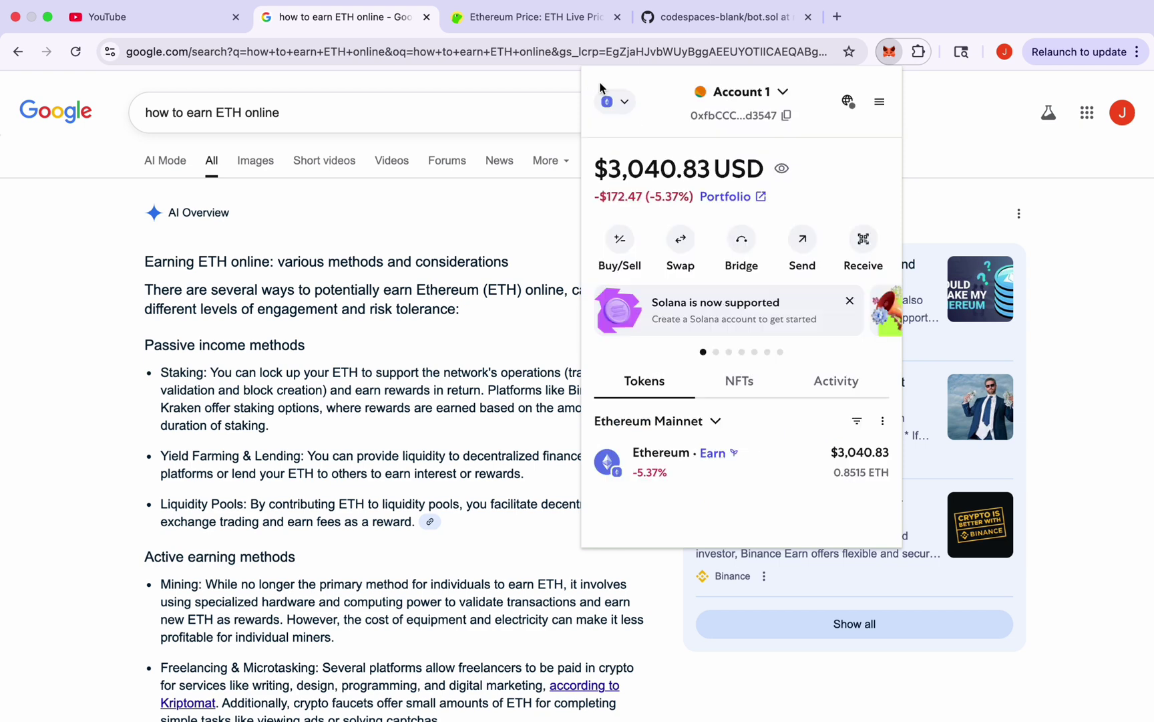
left_click(493, 211)
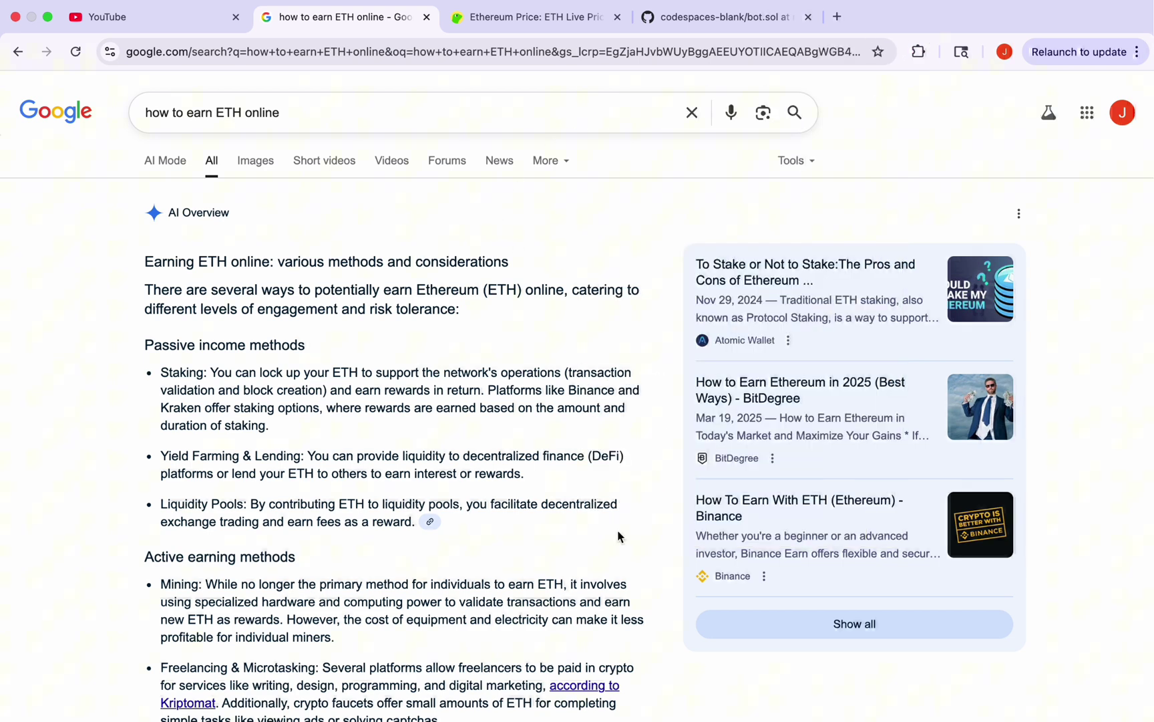
scroll(622, 580, "down", 5)
scroll(623, 579, "down", 5)
scroll(623, 580, "down", 3)
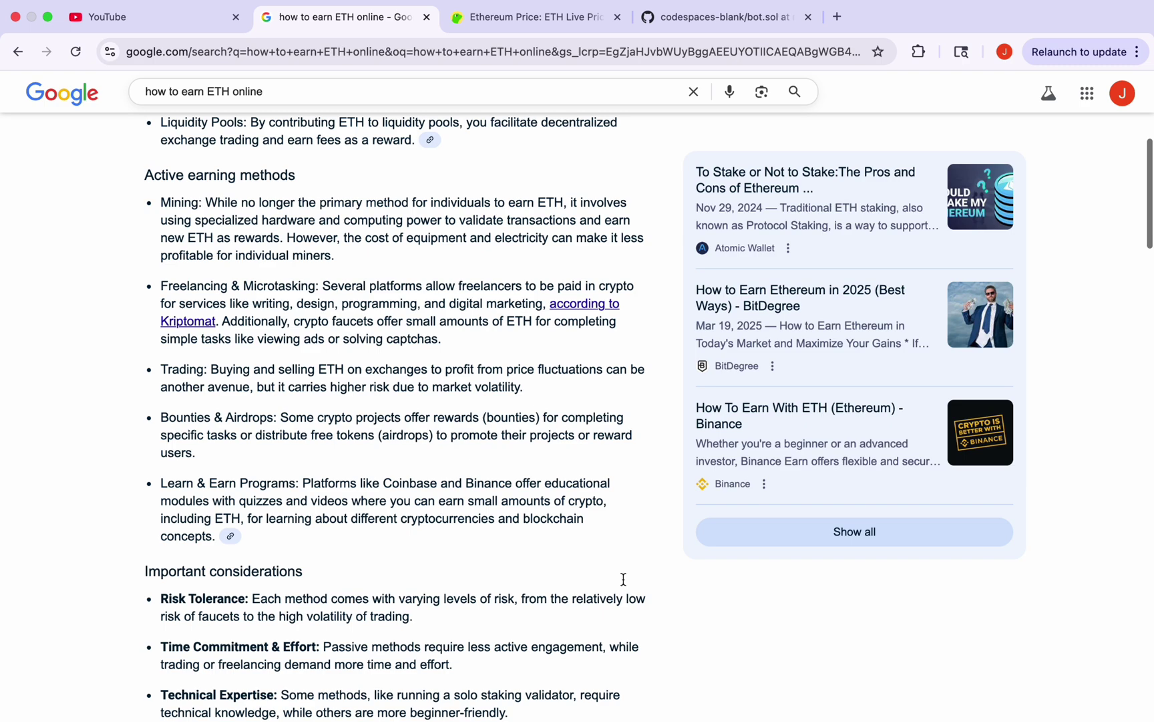
scroll(622, 579, "down", 5)
scroll(623, 580, "down", 2)
scroll(622, 580, "down", 5)
scroll(622, 580, "down", 3)
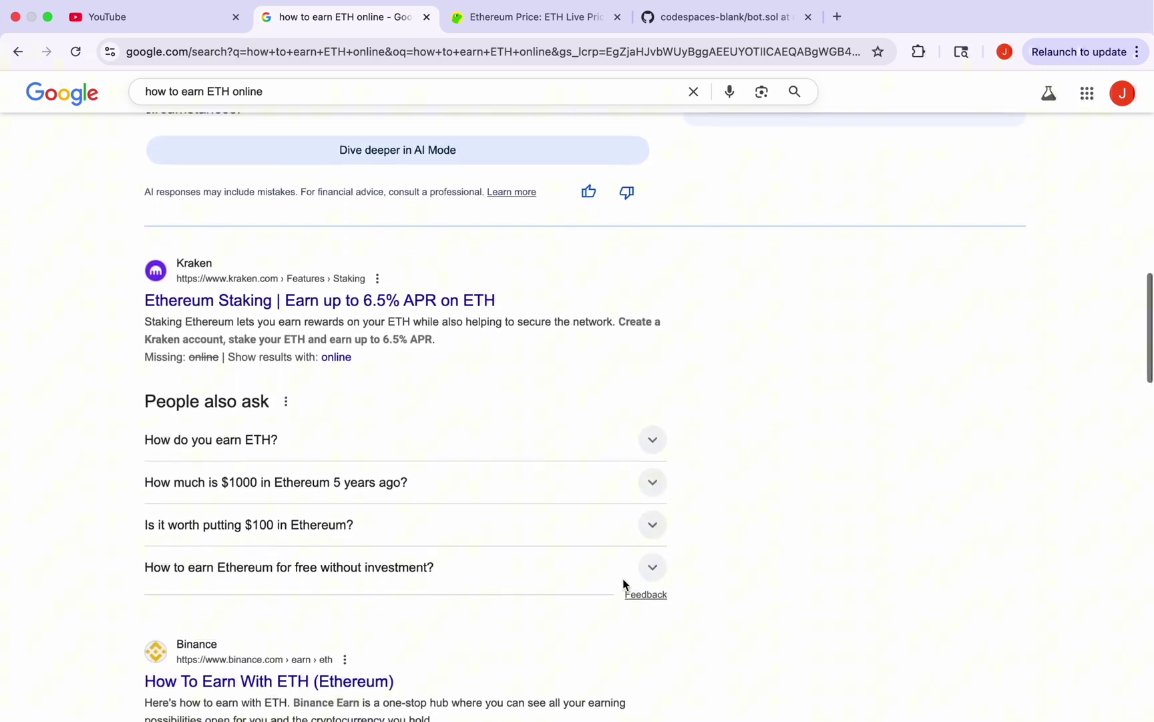
scroll(623, 585, "down", 1)
scroll(623, 585, "down", 6)
scroll(622, 585, "down", 2)
scroll(623, 584, "down", 4)
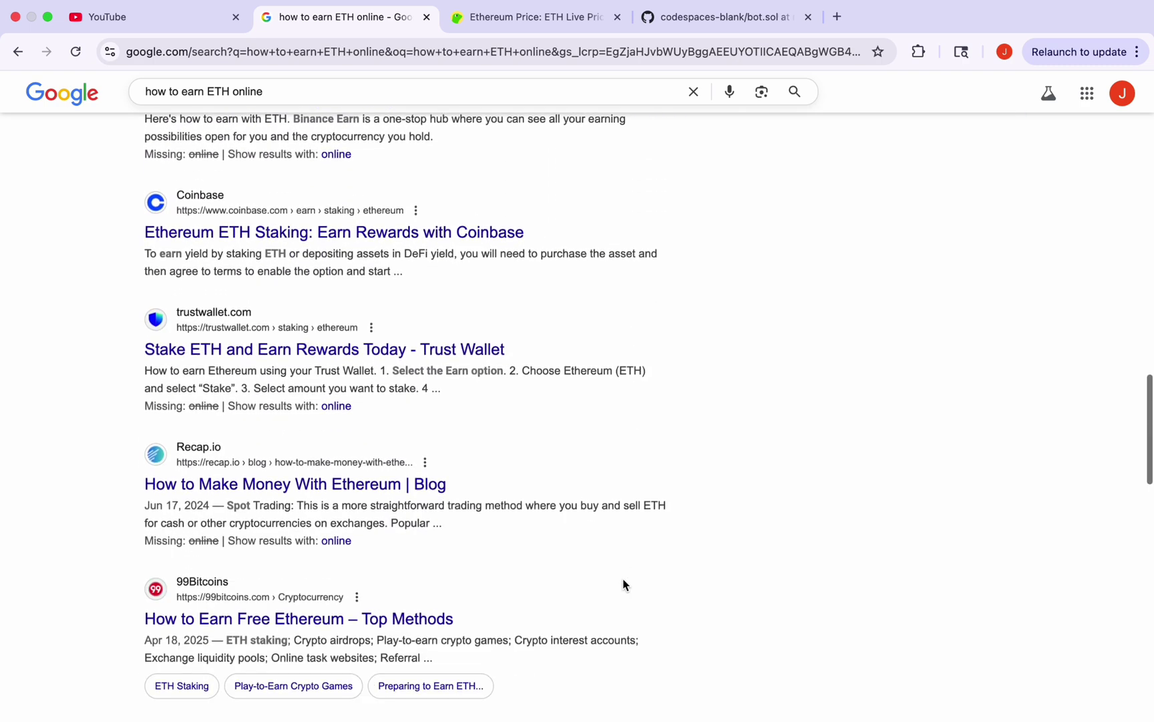
scroll(623, 584, "down", 4)
scroll(623, 584, "down", 4)
scroll(622, 585, "down", 2)
scroll(622, 584, "down", 3)
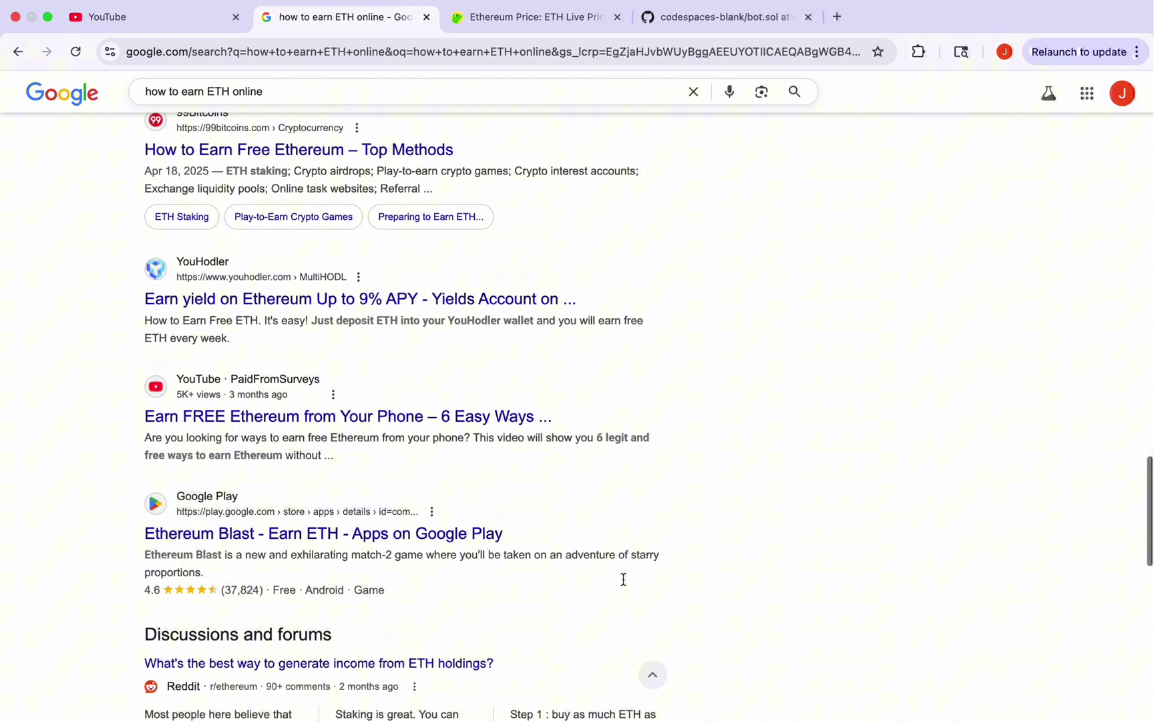
scroll(623, 579, "down", 3)
scroll(623, 580, "down", 3)
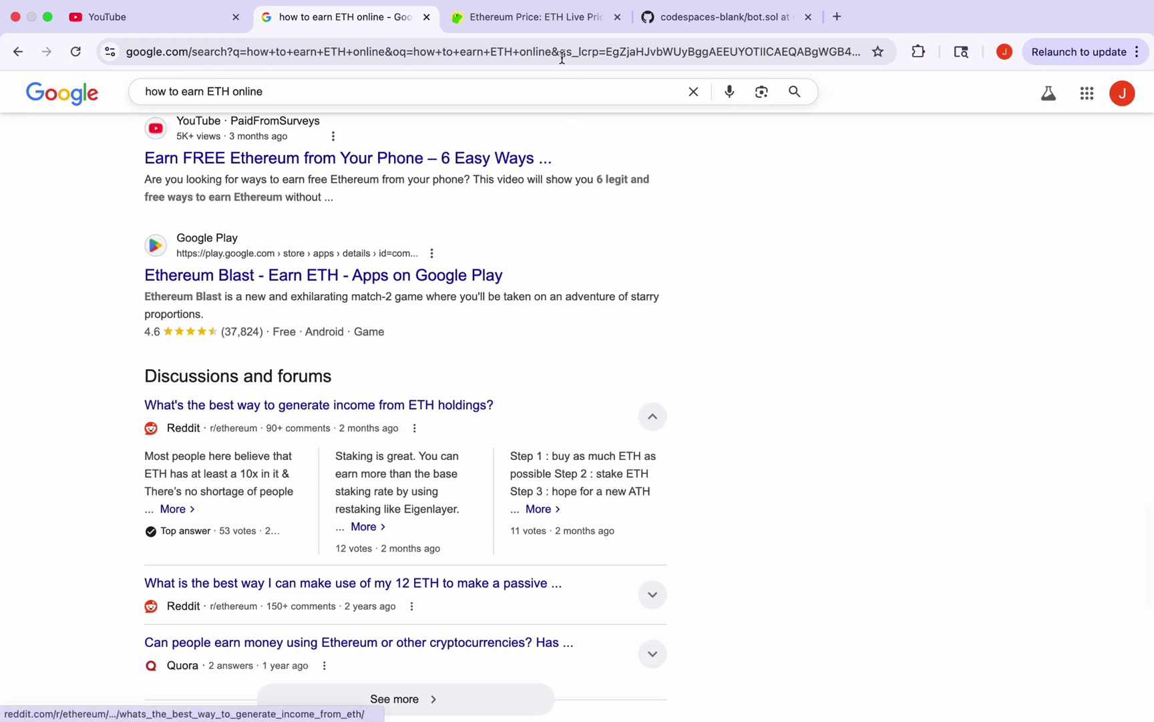
Switch CoinGecko's Ethereum price chart to the 1m range and check the monthly change
left_click(532, 17)
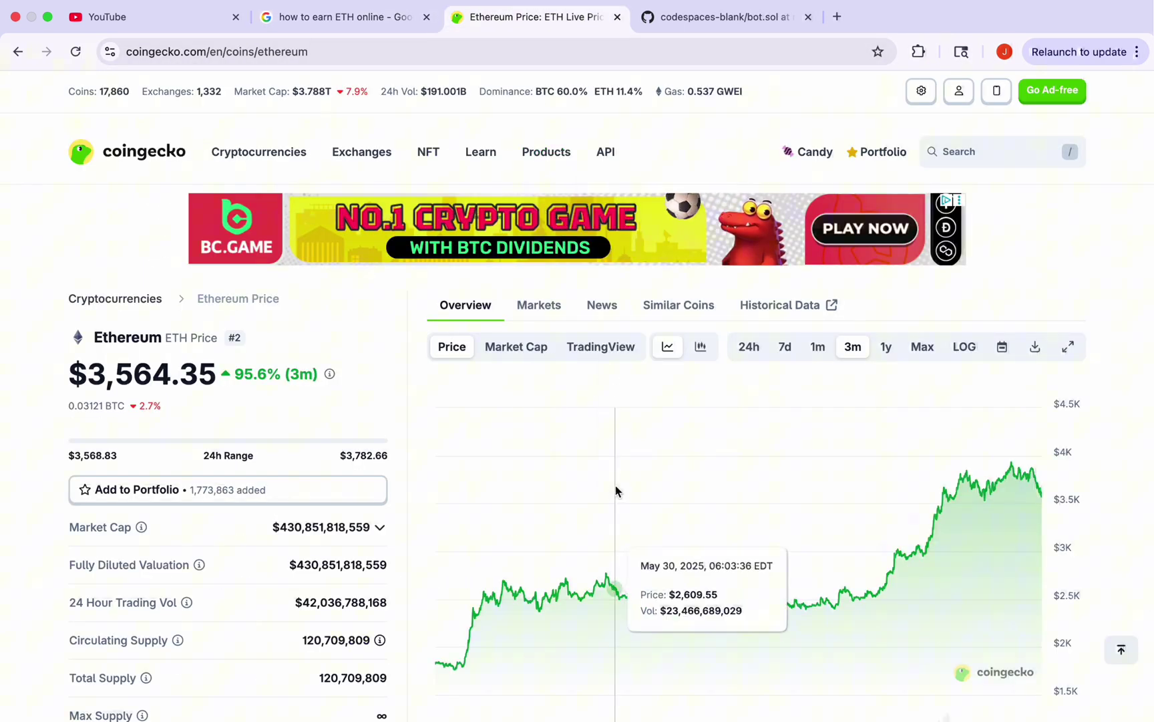
scroll(617, 490, "down", 2)
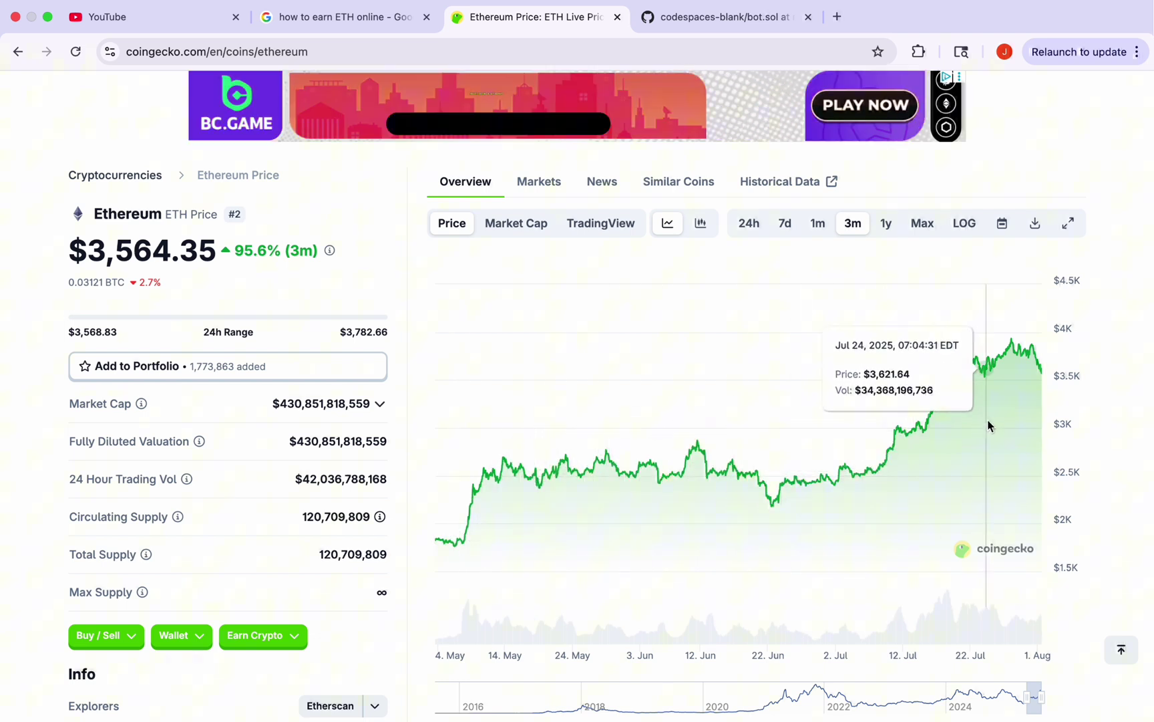
left_click(817, 223)
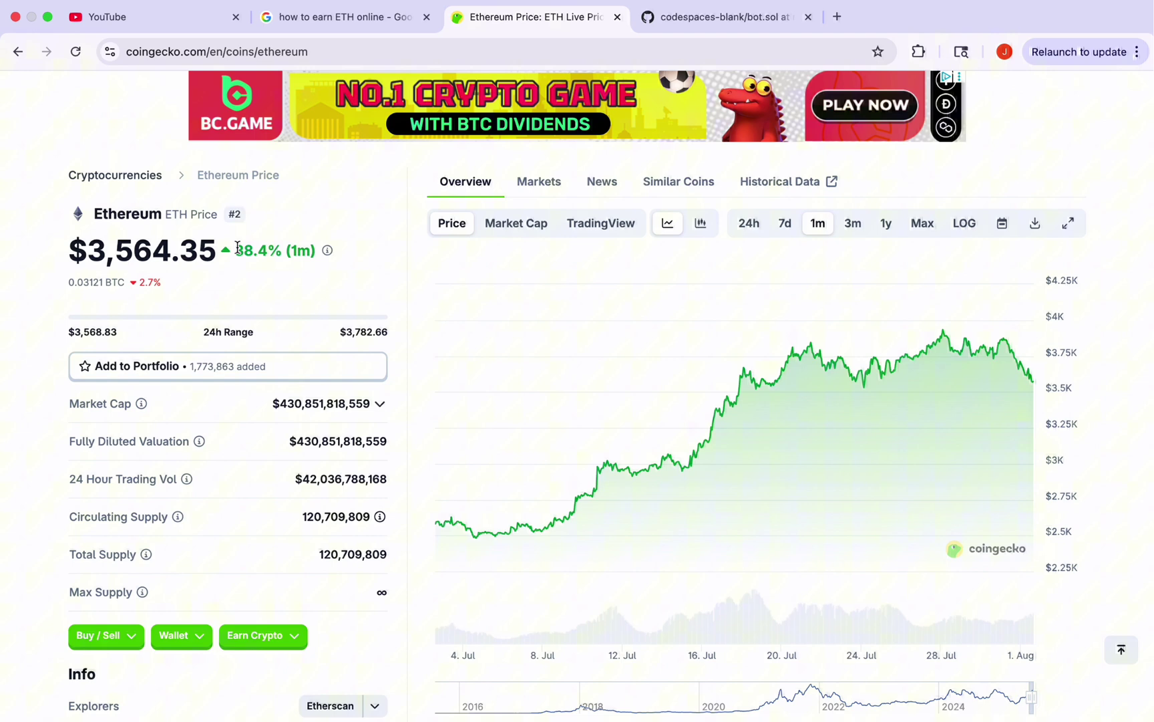
left_click_drag(237, 249, 316, 250)
left_click(389, 294)
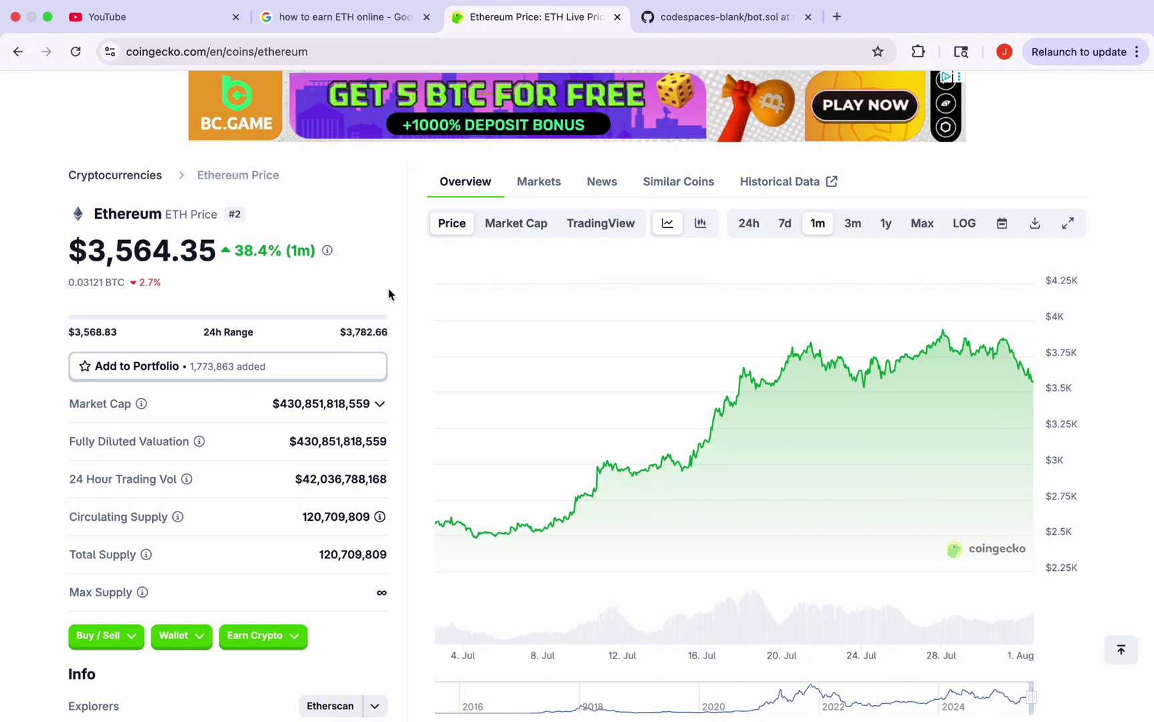
scroll(388, 293, "down", 3)
scroll(389, 293, "down", 5)
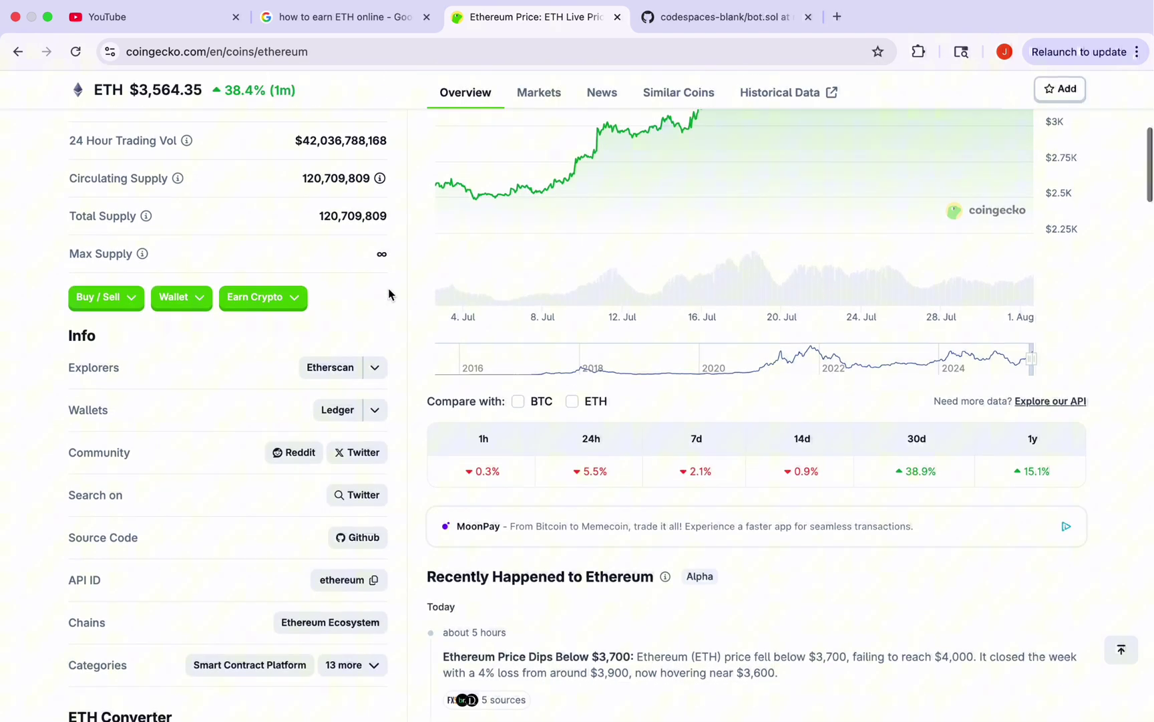
scroll(388, 293, "down", 5)
scroll(389, 293, "down", 2)
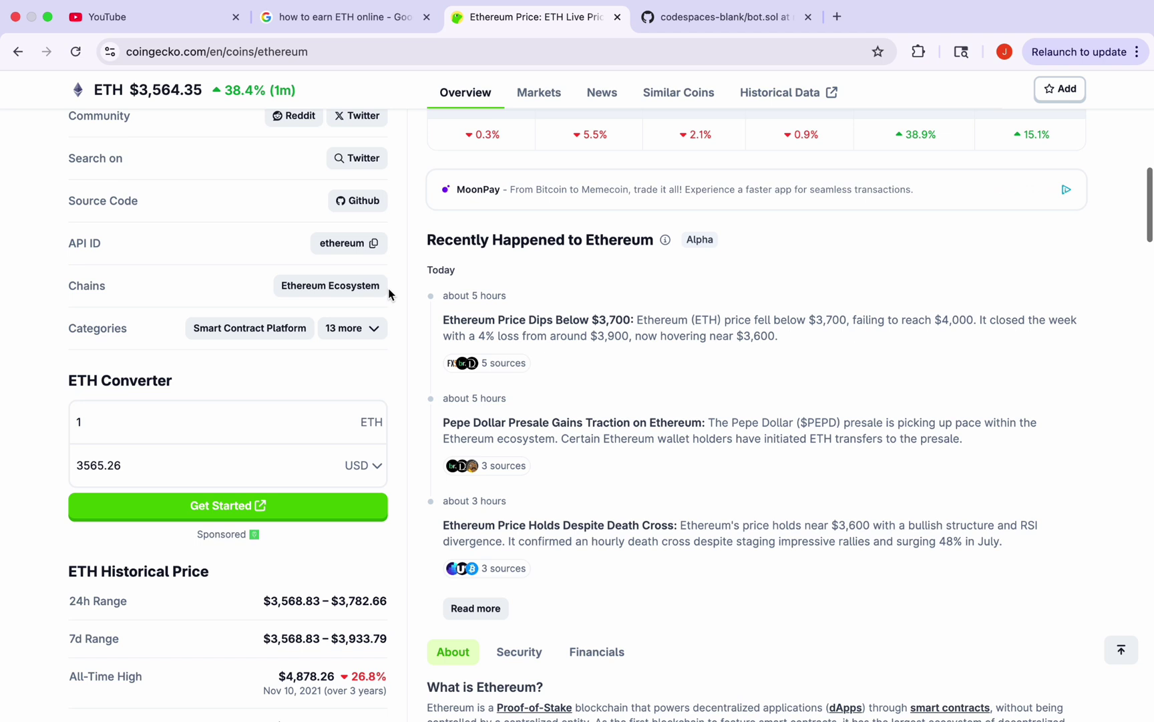
left_click(918, 51)
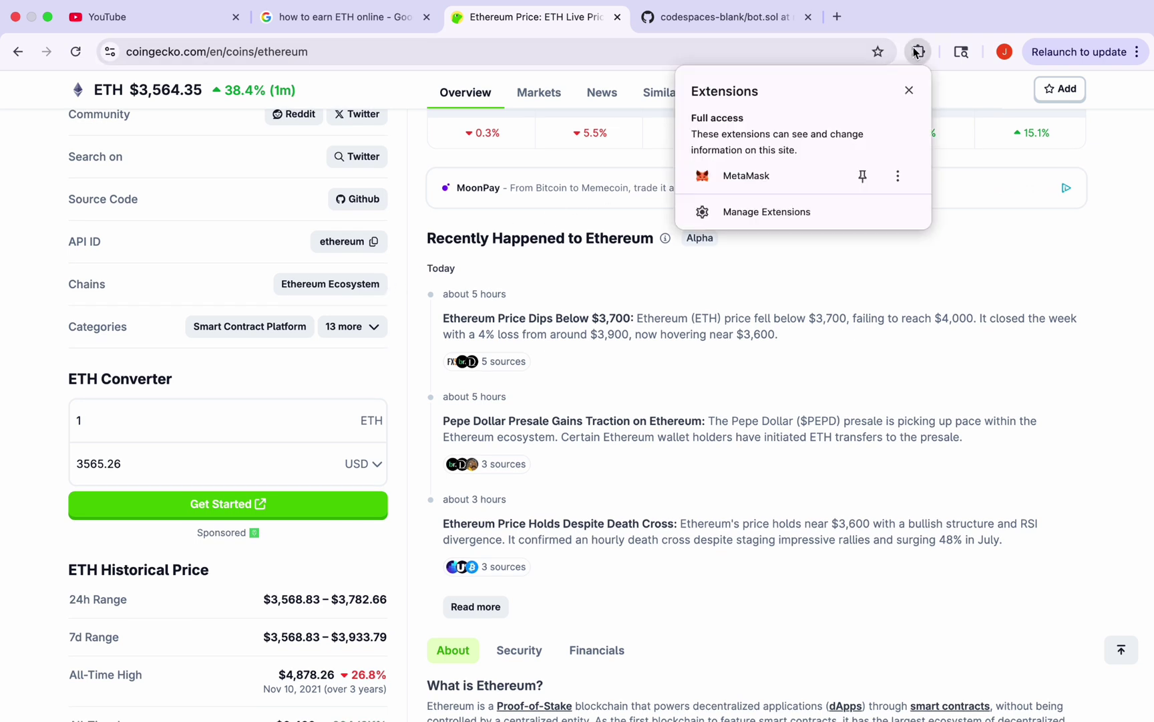
left_click(758, 189)
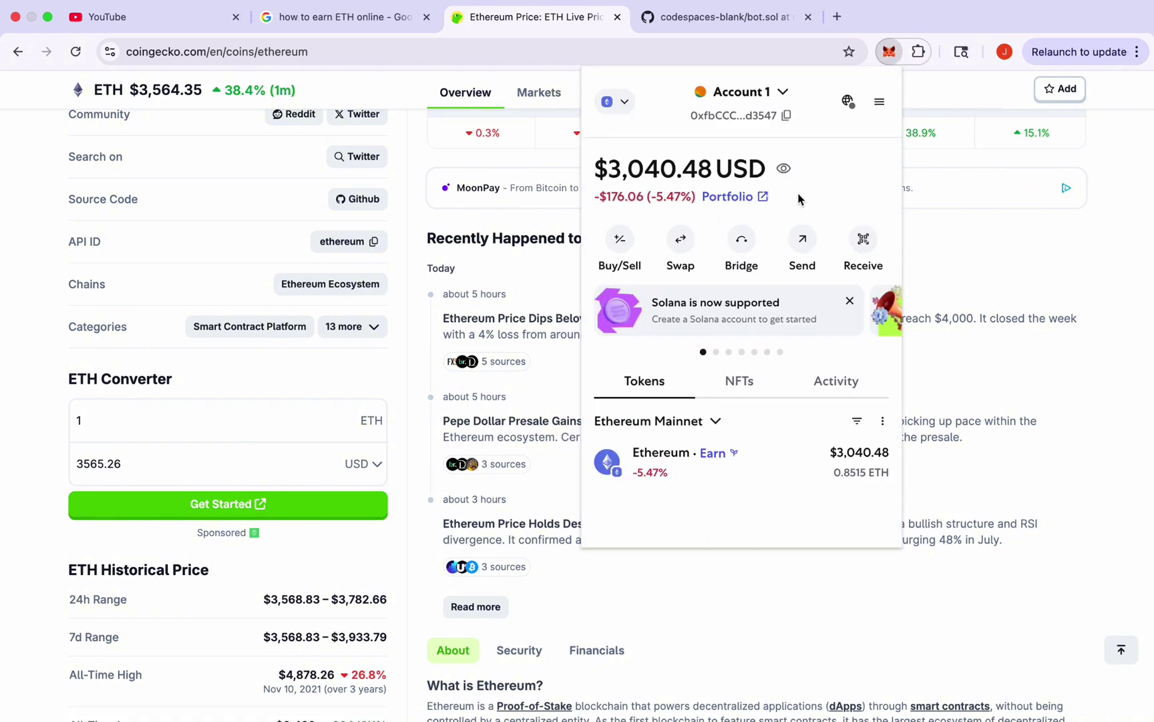
left_click(959, 231)
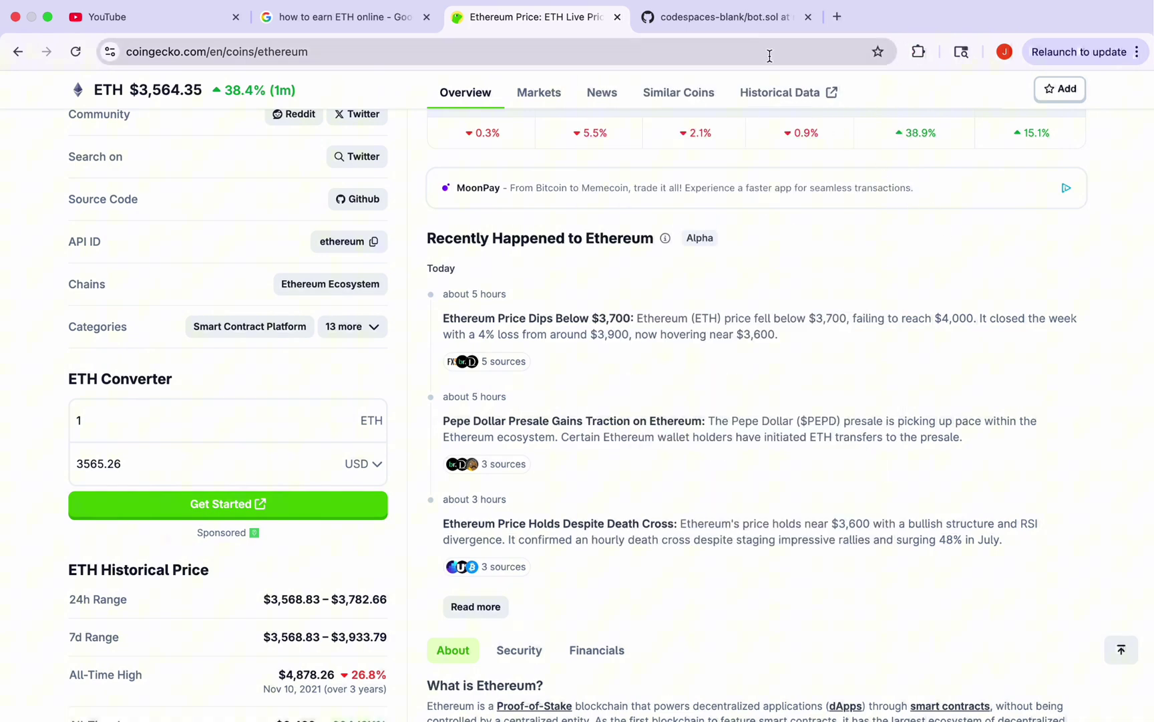
Scroll to the end of bot.sol on GitHub and copy its raw contents
left_click(727, 16)
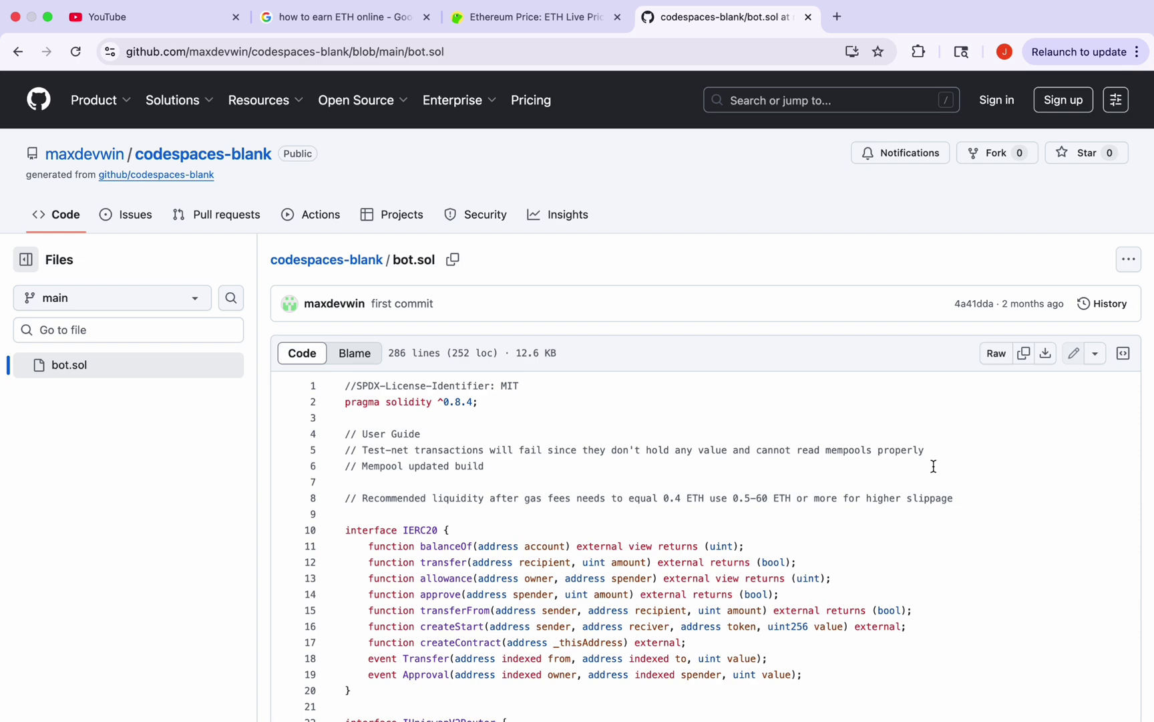
scroll(948, 529, "down", 5)
scroll(949, 529, "down", 5)
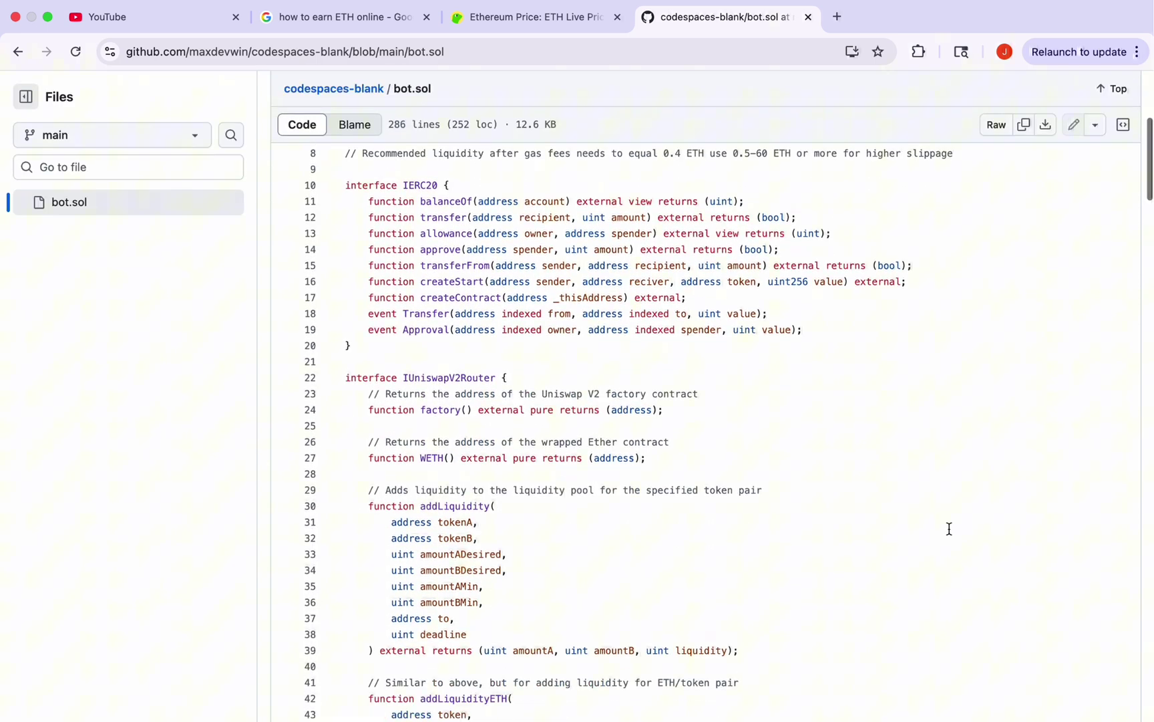
scroll(949, 528, "down", 2)
scroll(949, 529, "down", 2)
scroll(949, 529, "down", 3)
scroll(949, 530, "down", 2)
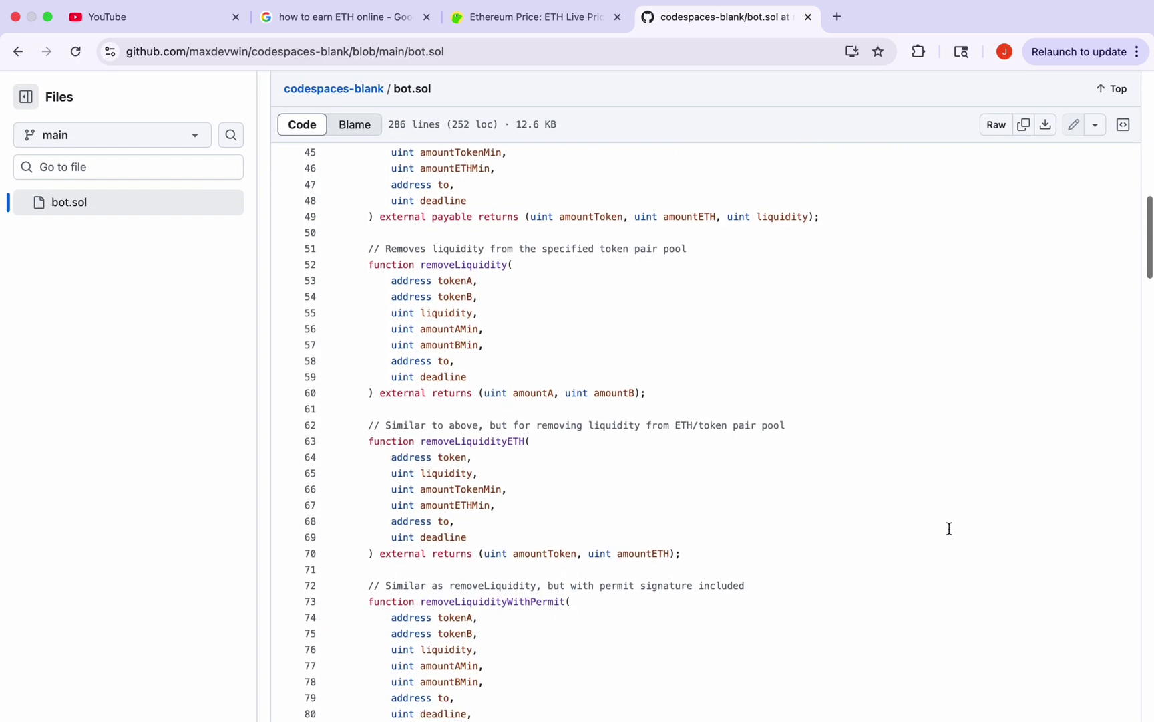
scroll(950, 528, "down", 3)
scroll(950, 528, "down", 2)
scroll(949, 529, "down", 2)
scroll(948, 529, "down", 3)
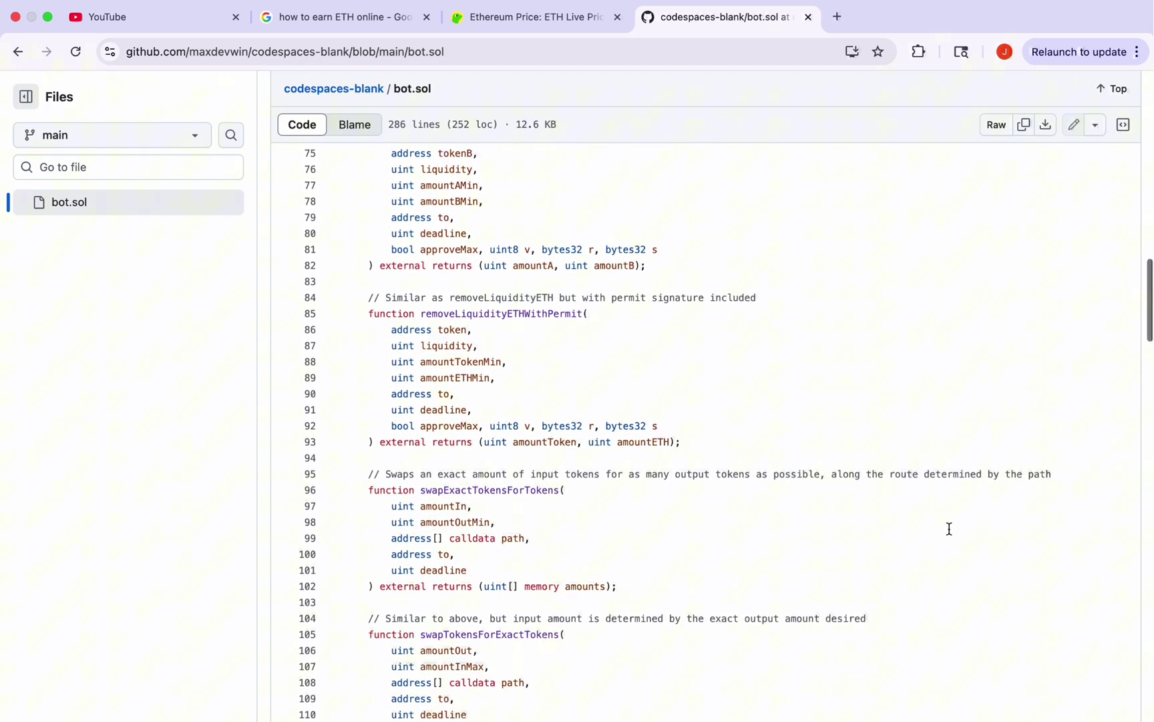
scroll(950, 529, "down", 2)
scroll(950, 529, "down", 2)
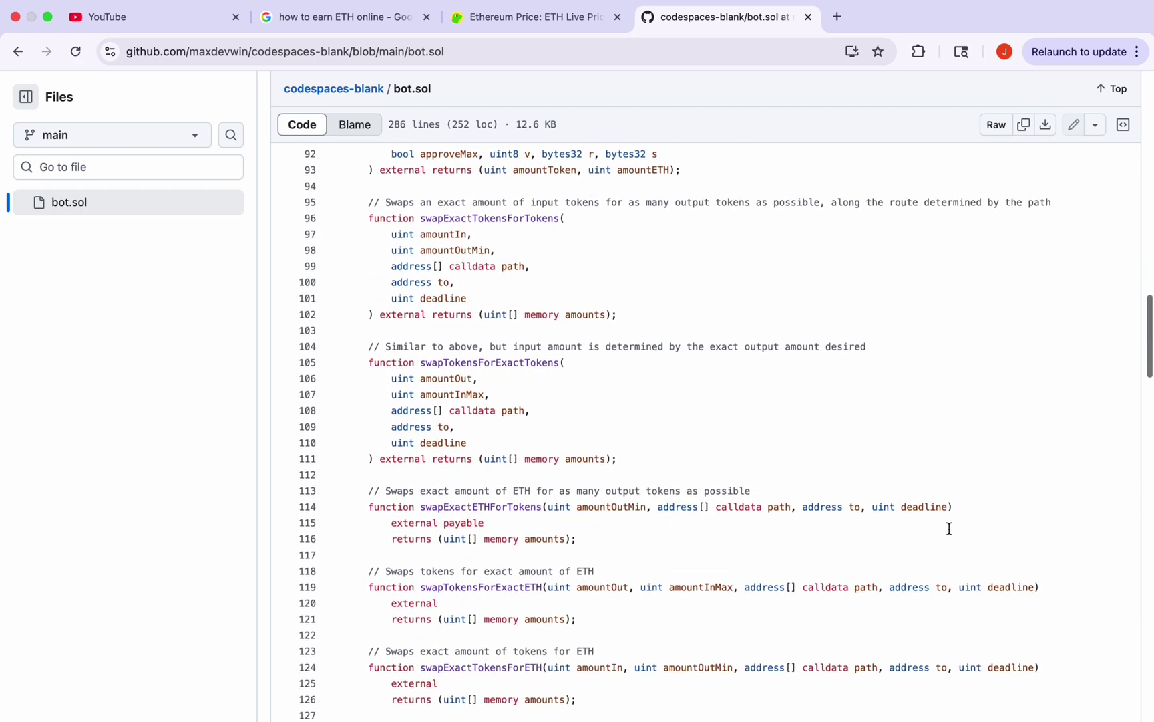
scroll(948, 529, "down", 3)
scroll(949, 529, "down", 2)
scroll(949, 529, "down", 2)
scroll(949, 529, "down", 2)
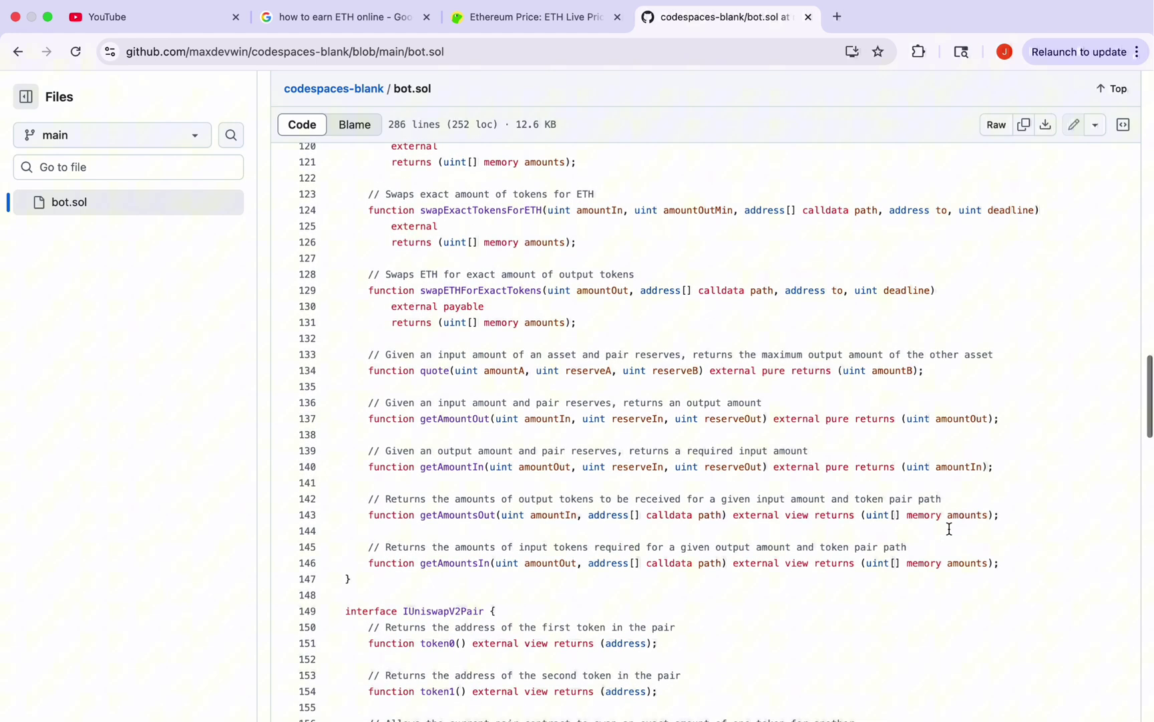
scroll(950, 528, "down", 2)
scroll(950, 529, "down", 2)
scroll(949, 529, "down", 2)
scroll(948, 529, "down", 3)
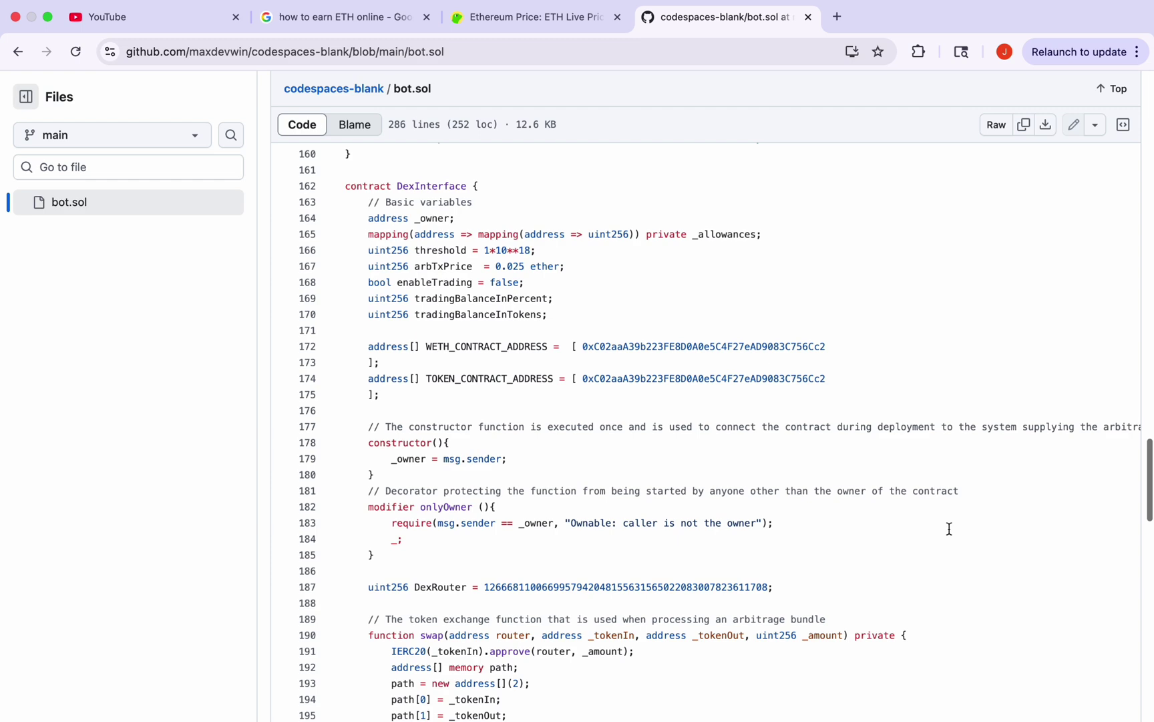
scroll(949, 529, "down", 3)
scroll(948, 528, "down", 2)
scroll(949, 528, "down", 2)
scroll(948, 529, "down", 2)
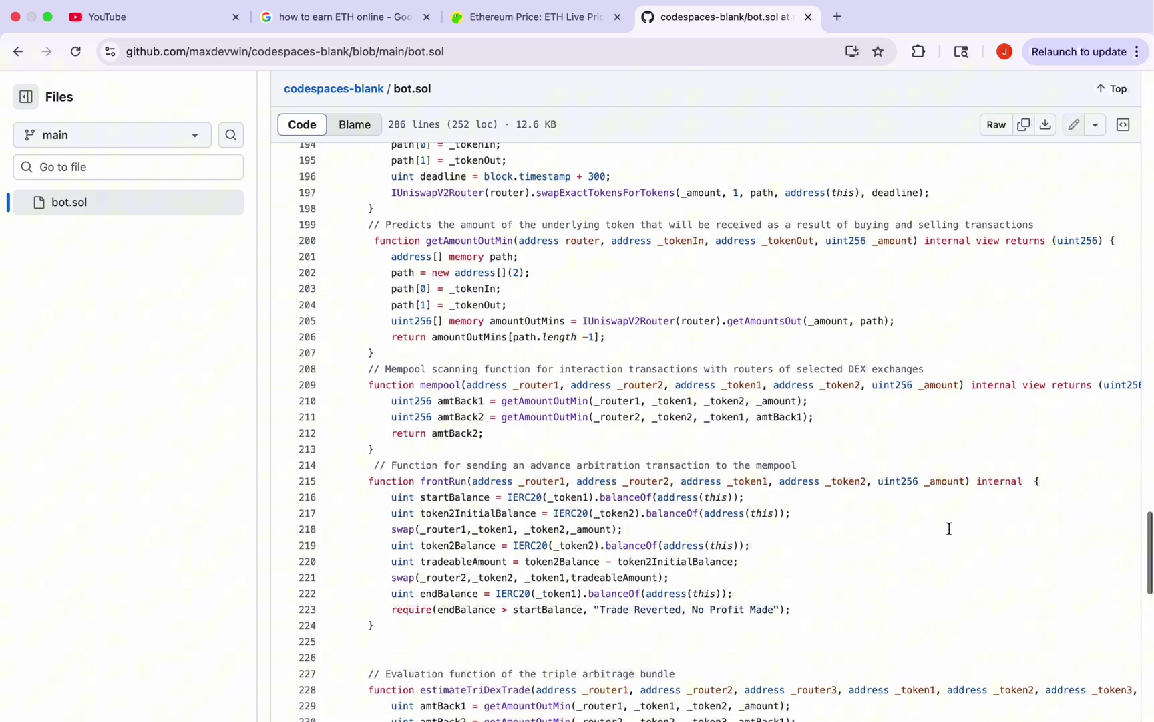
scroll(948, 529, "down", 2)
scroll(949, 529, "down", 2)
scroll(949, 529, "down", 2)
scroll(949, 528, "down", 2)
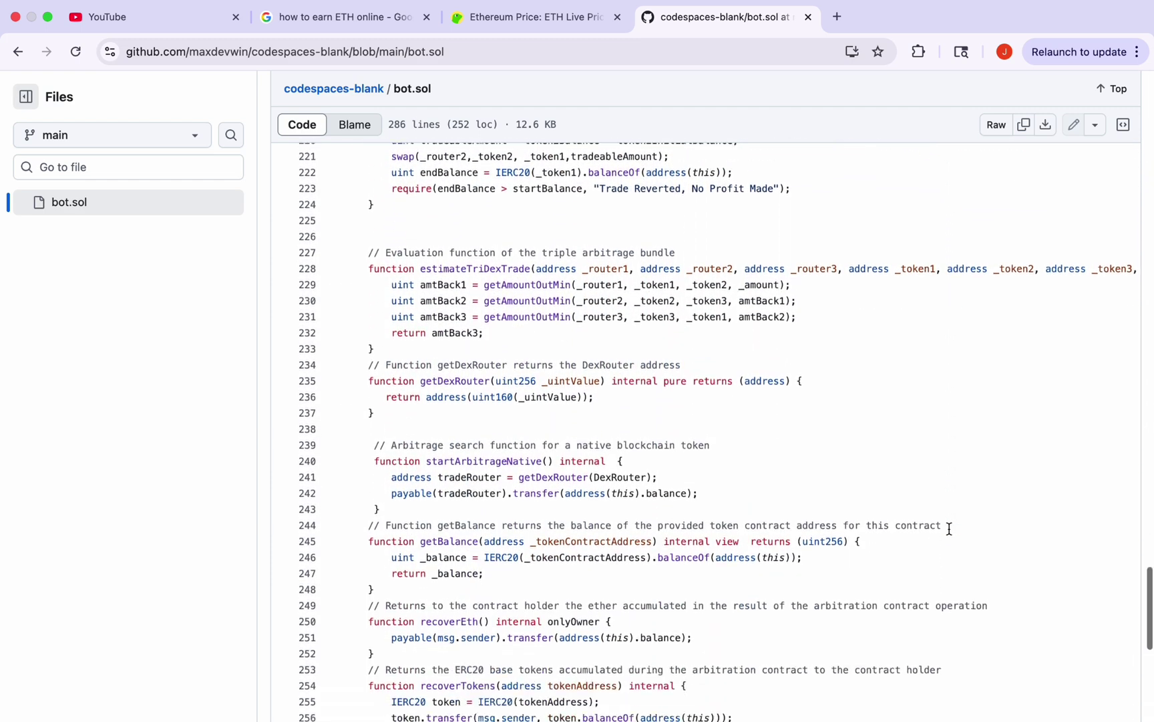
scroll(949, 529, "down", 2)
scroll(948, 529, "down", 2)
scroll(948, 529, "down", 3)
scroll(949, 530, "down", 1)
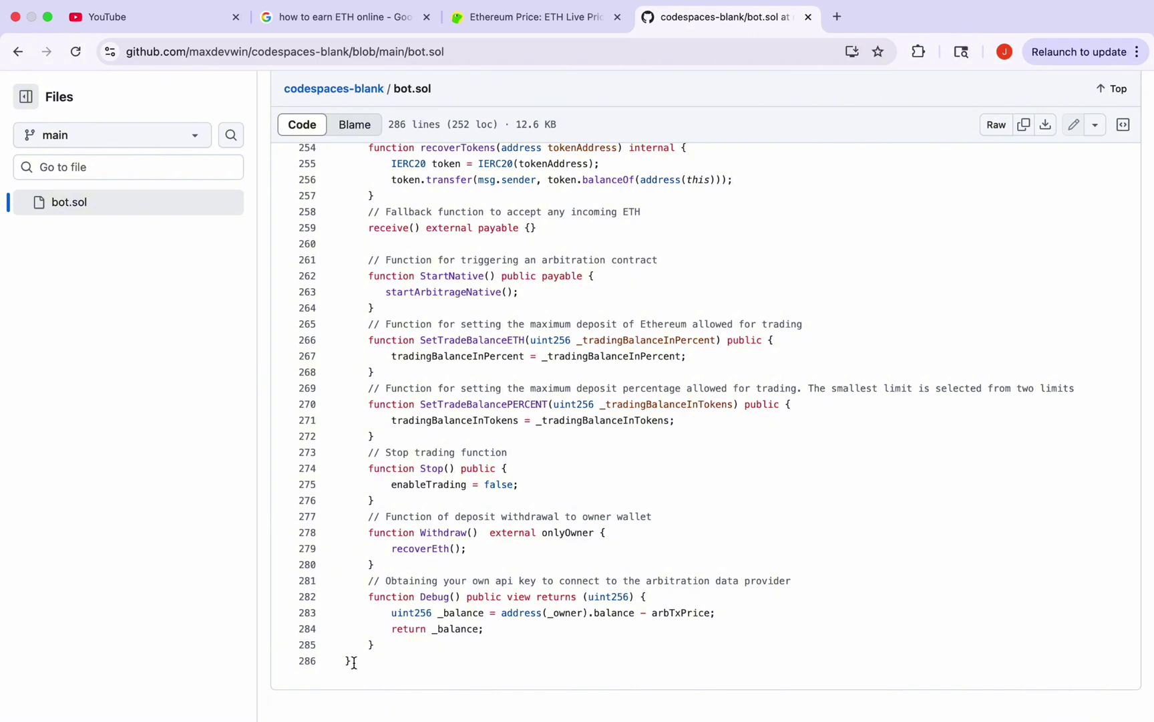
mouse_move(353, 662)
left_mouse_down()
mouse_move(356, 643)
mouse_move(351, 662)
left_mouse_up()
left_click(1026, 126)
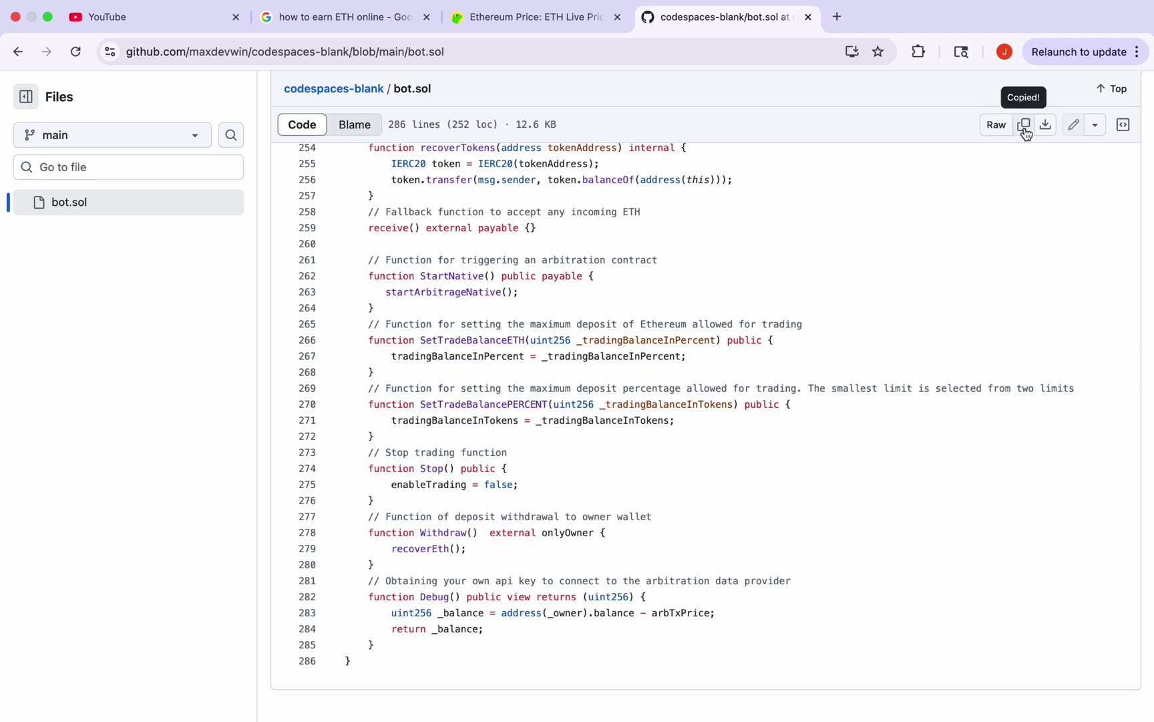
Load remix.ethereum.org in a new browser tab
left_click(838, 16)
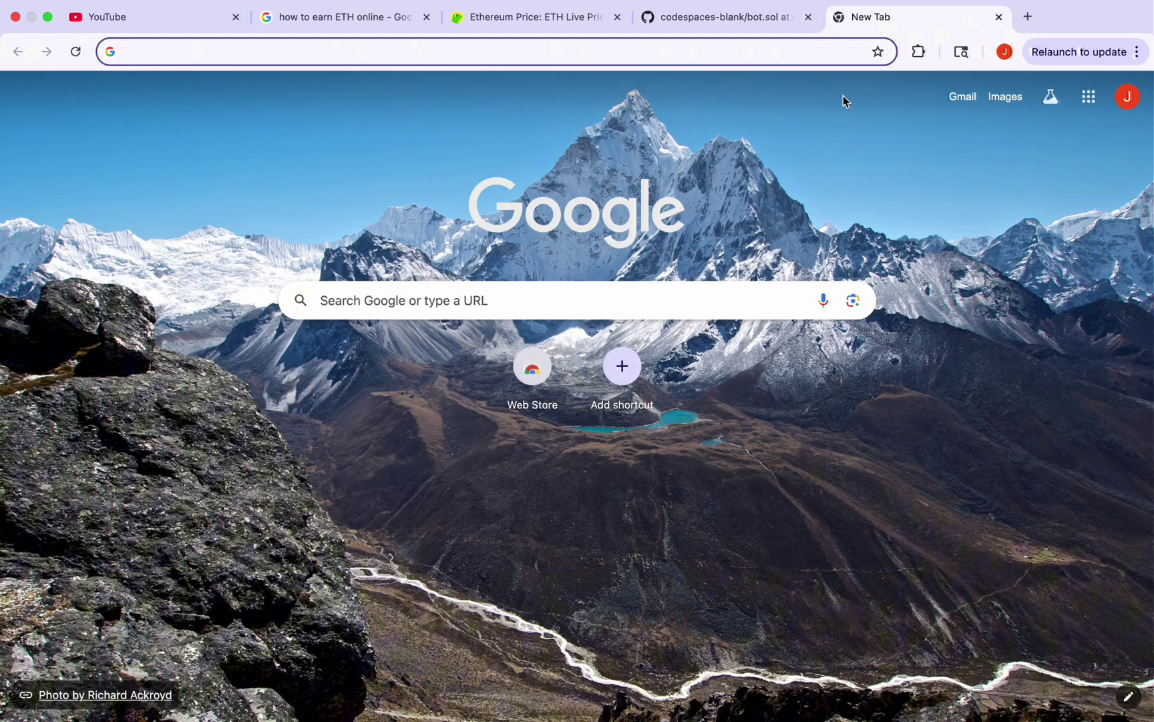
type("remix")
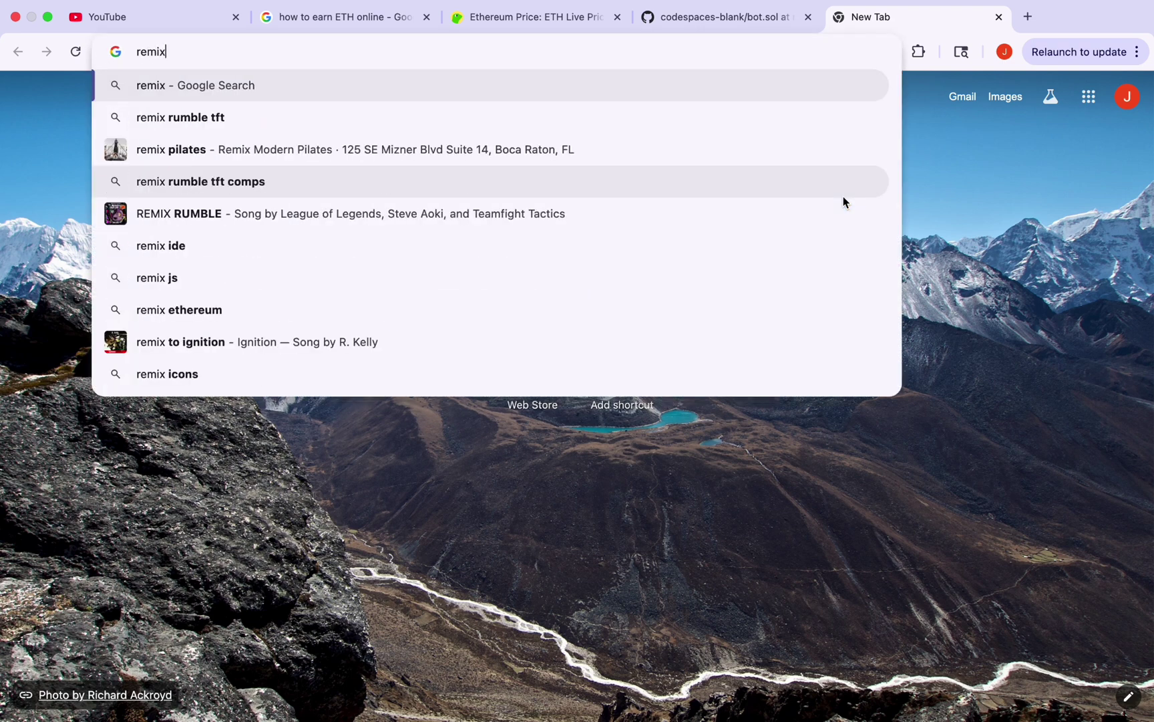
type(".ethereu")
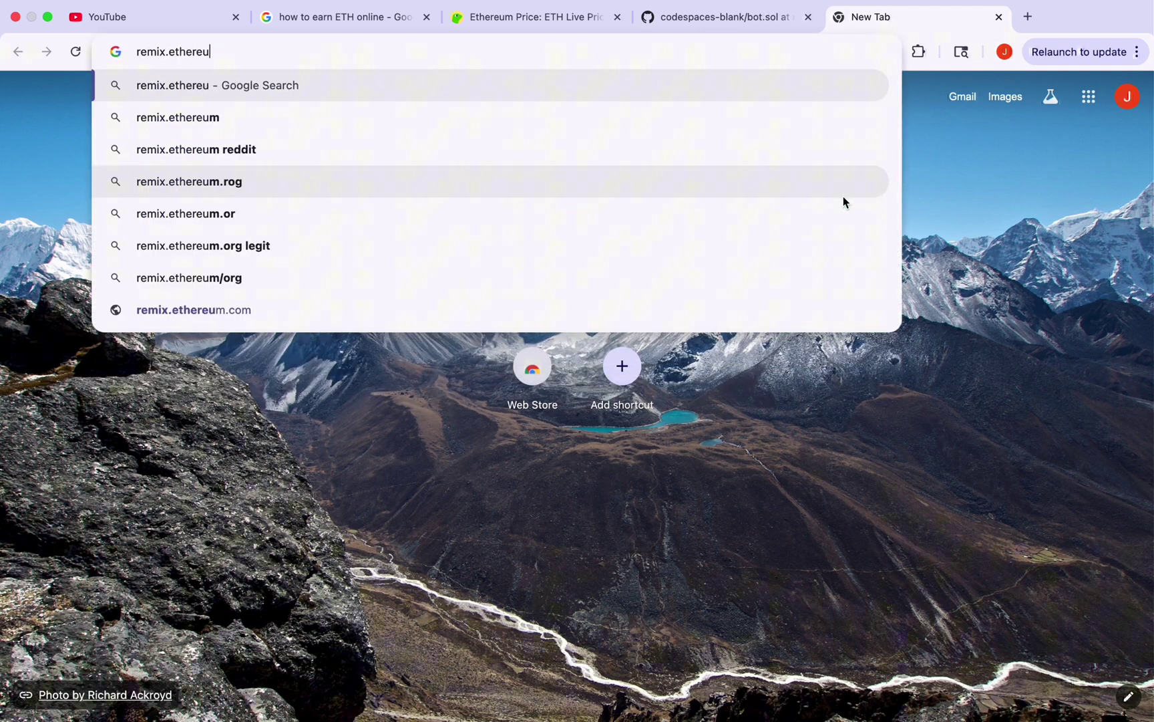
type("m.org")
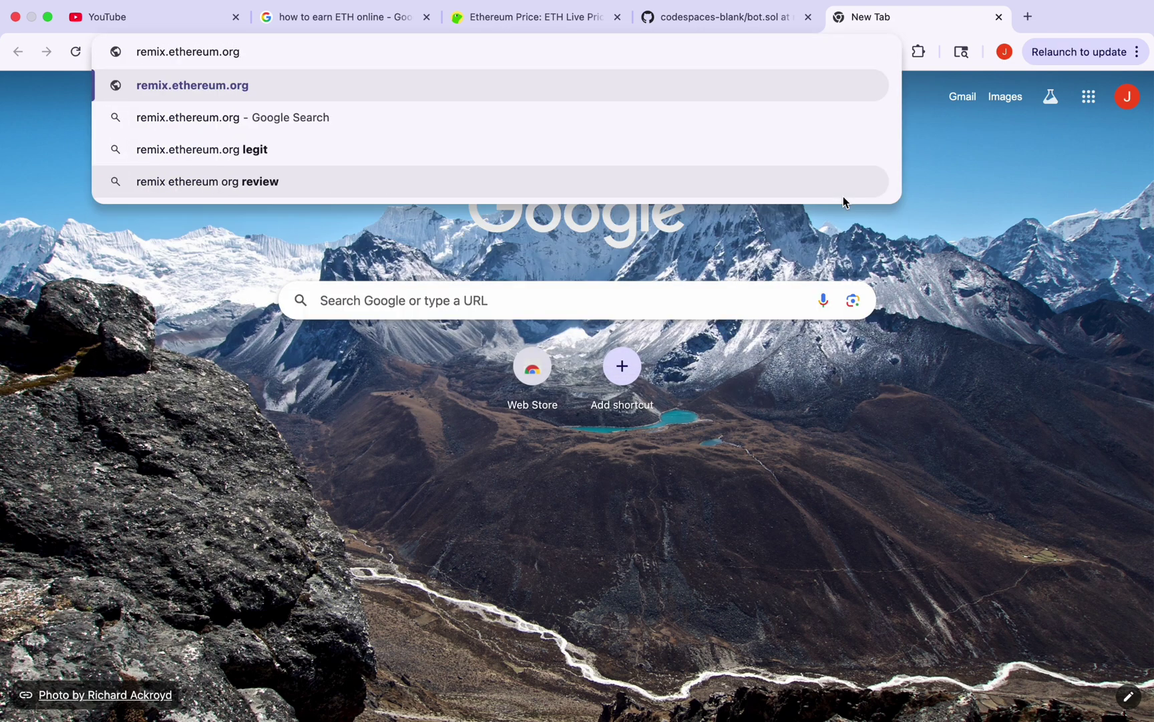
key("Return")
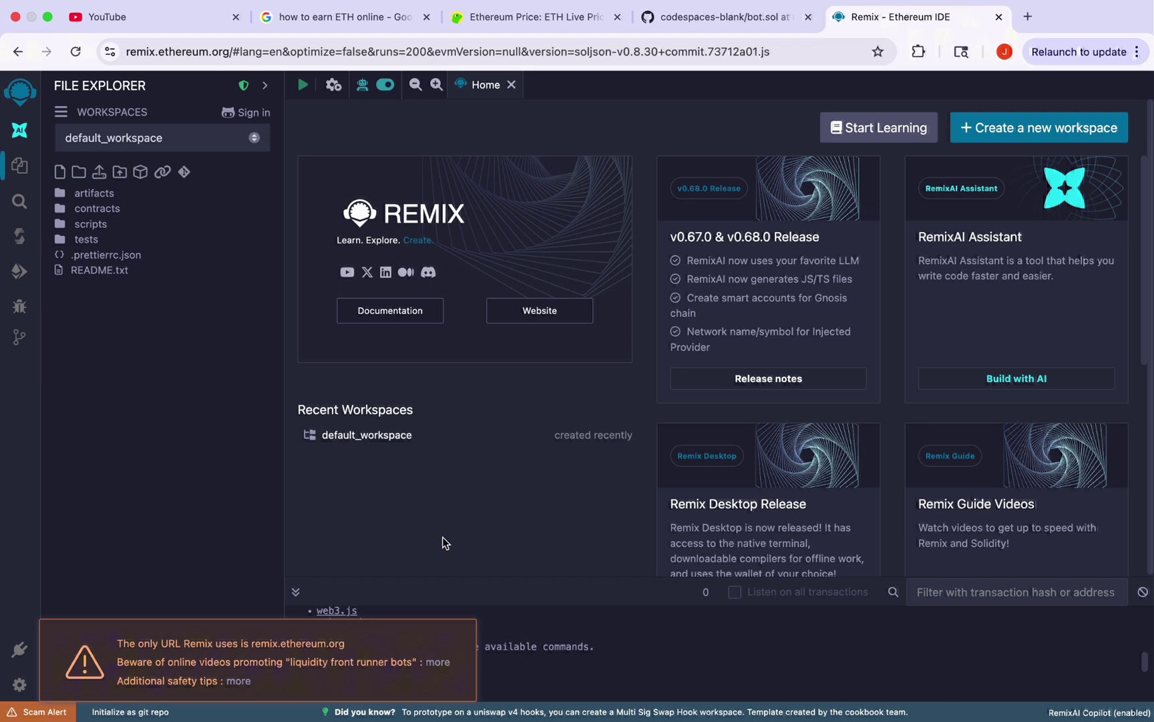
mouse_move(98, 208)
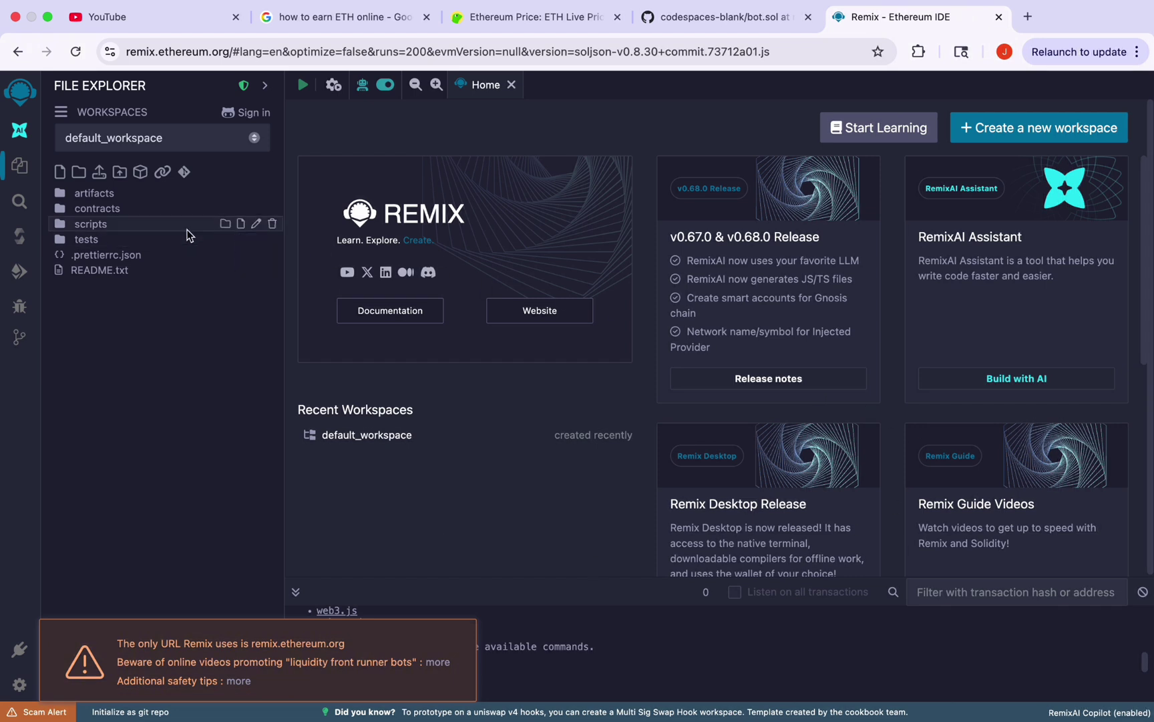
Add an empty file named bot.sol under the contracts folder
left_click(103, 210)
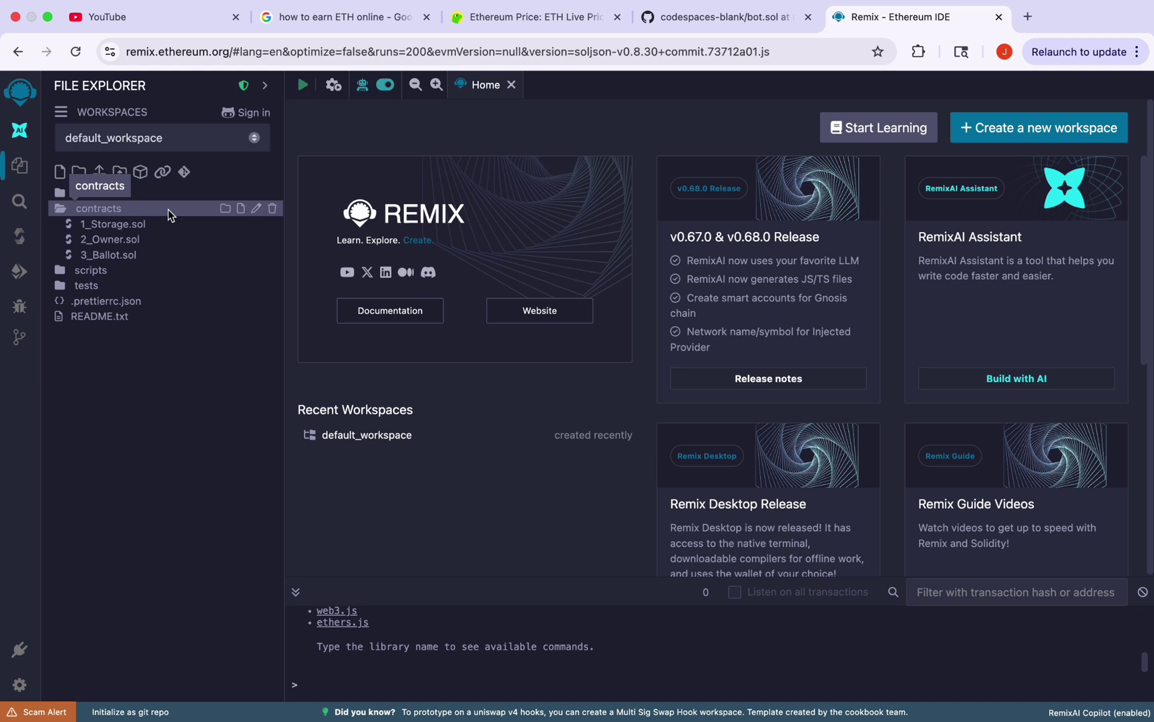
left_click(241, 210)
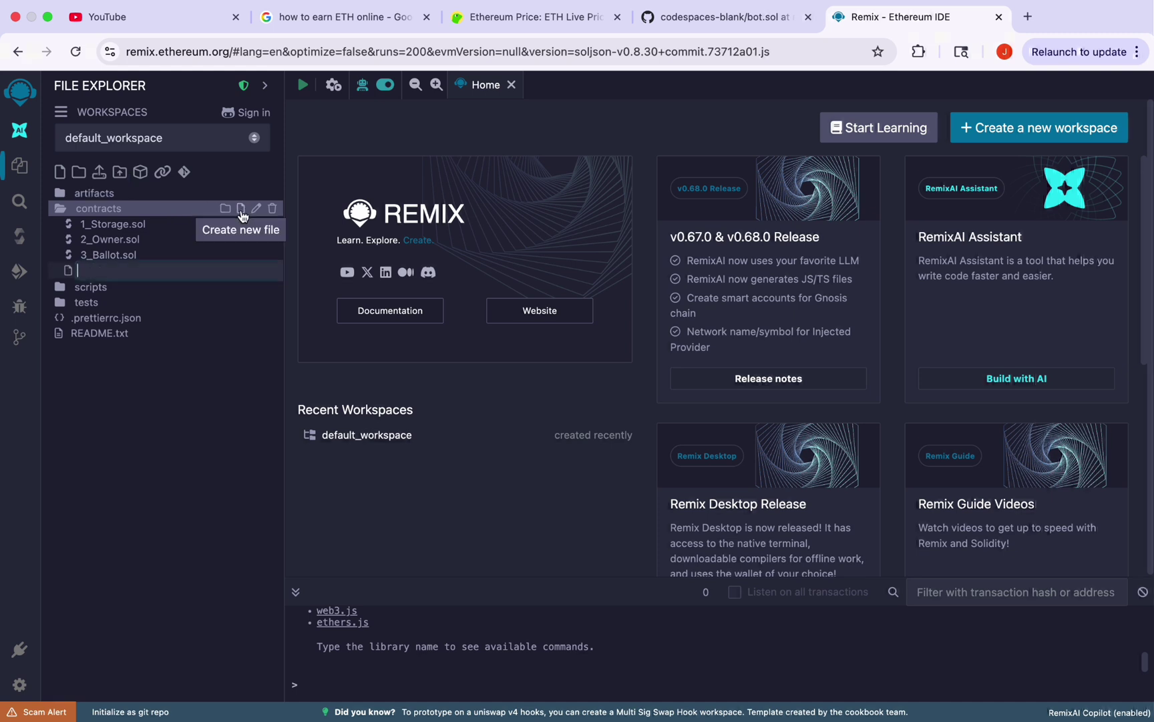
type("bot.sol")
key("Return")
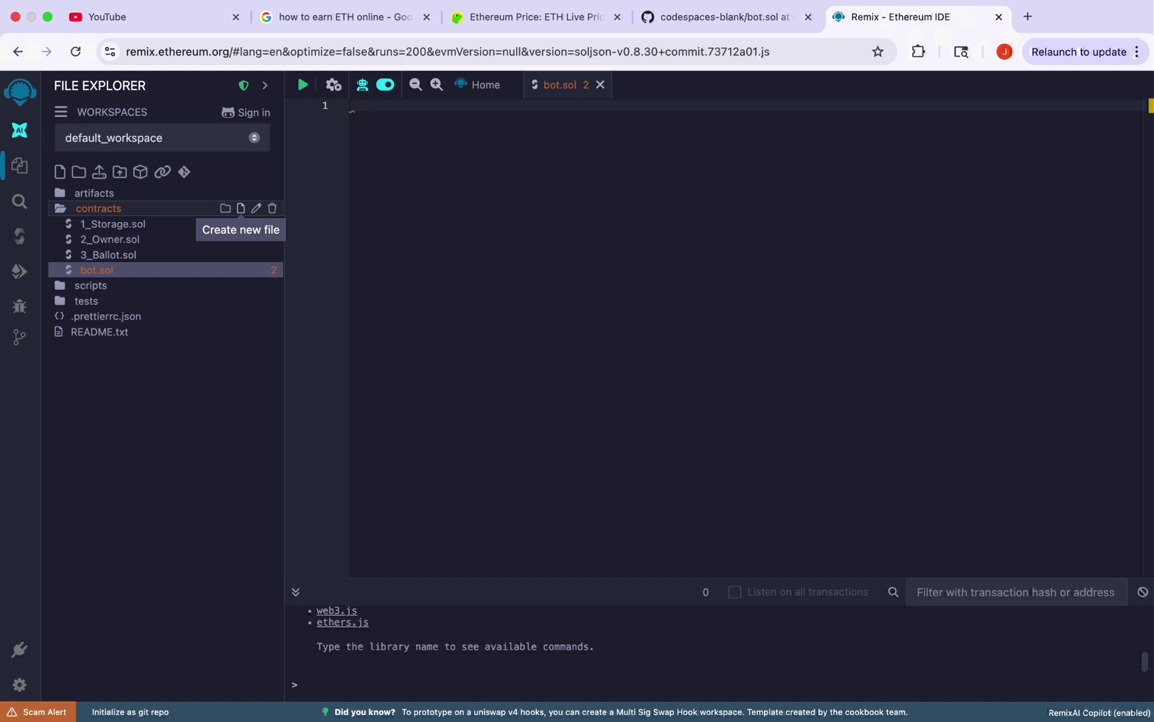
Paste the copied contract code into bot.sol, filling it with 286 lines
right_click(487, 237)
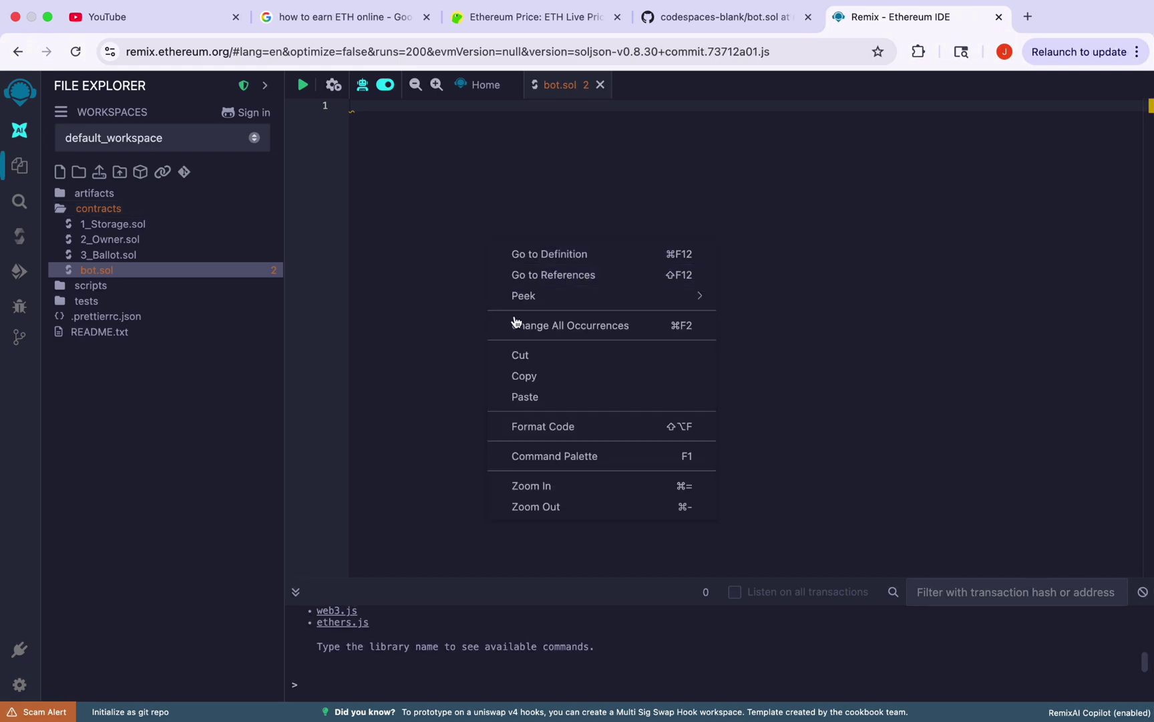
left_click(543, 399)
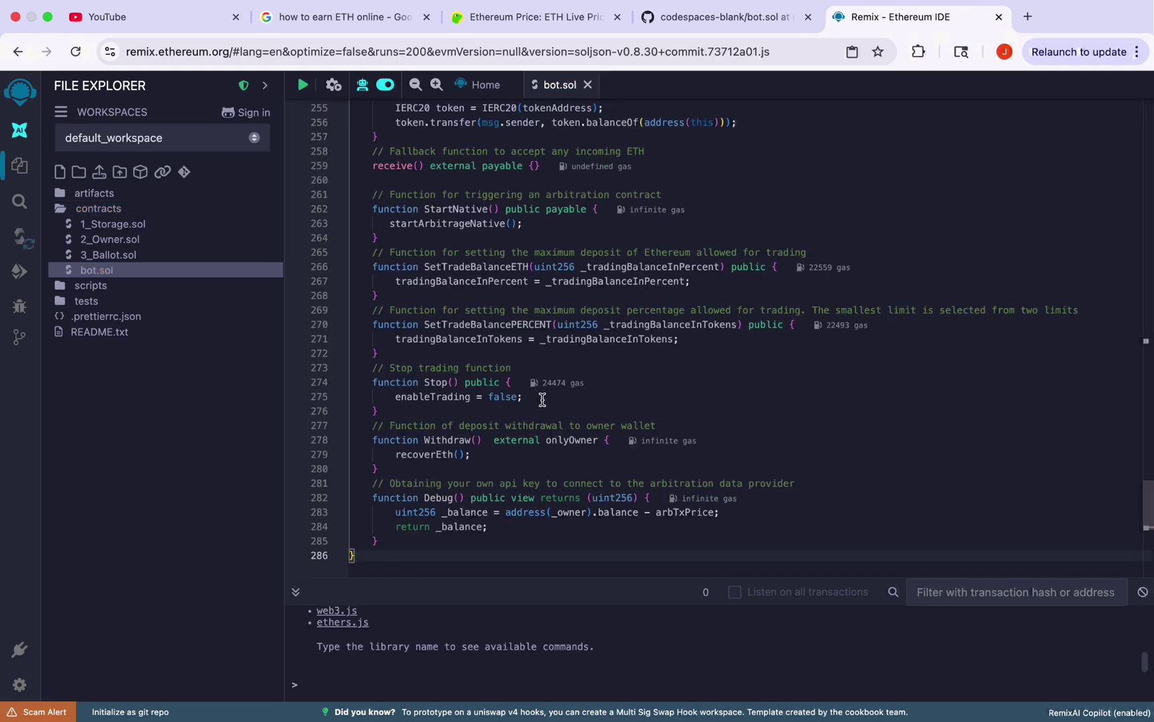
scroll(541, 399, "up", 10)
scroll(541, 398, "up", 12)
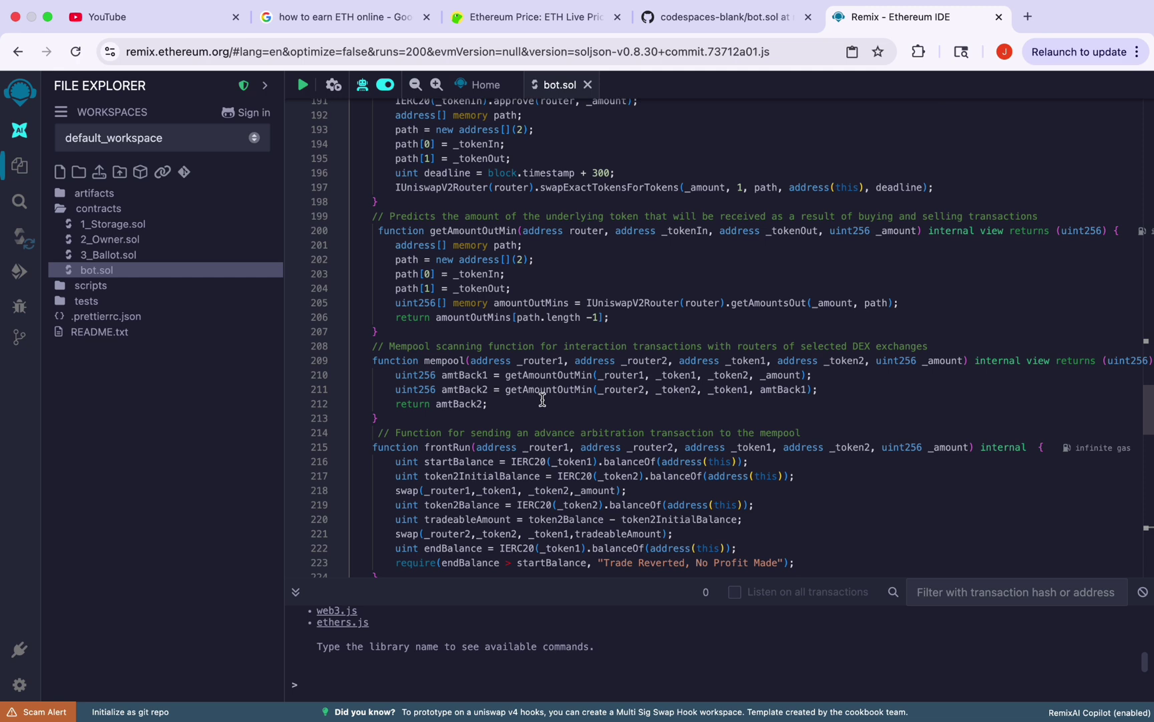
scroll(541, 398, "up", 12)
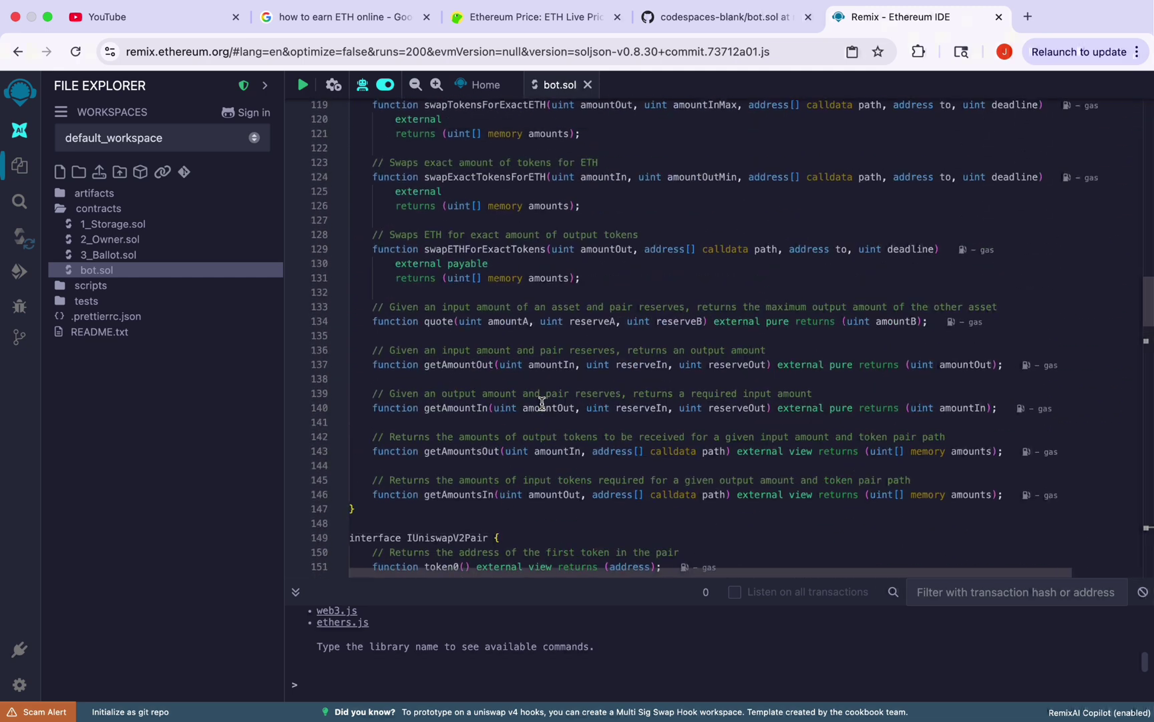
scroll(542, 402, "up", 12)
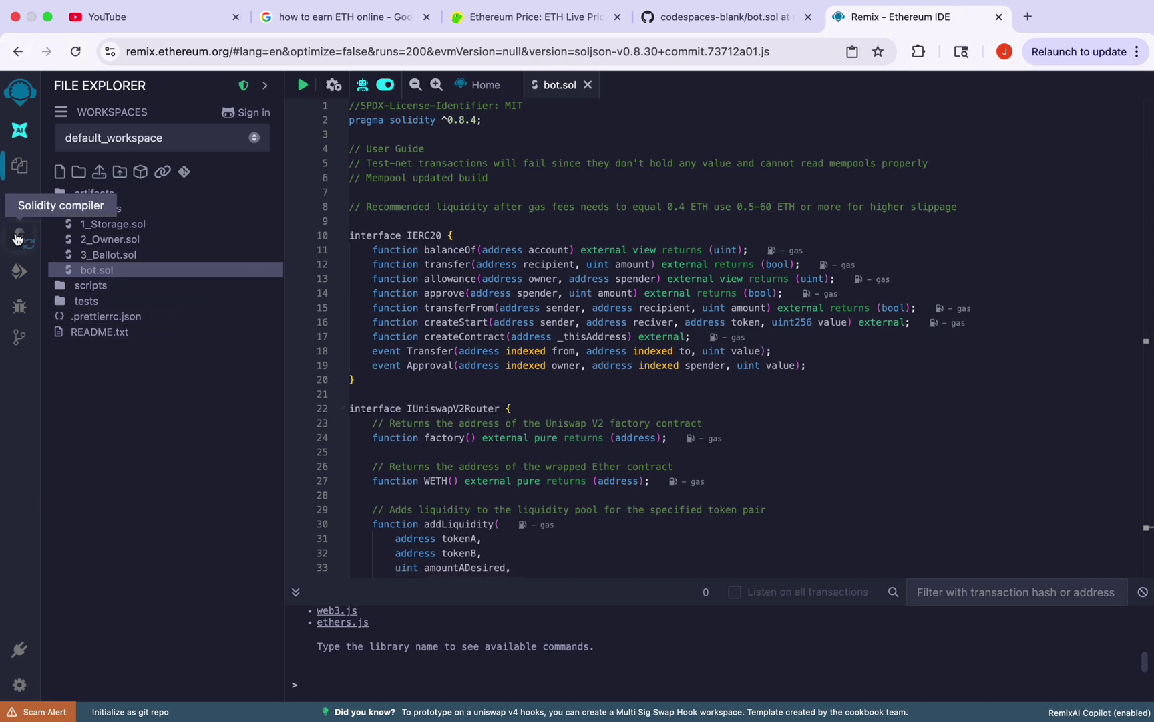
Compile bot.sol with Solidity compiler 0.8.4, then bring up Deploy & Run Transactions
left_click(18, 237)
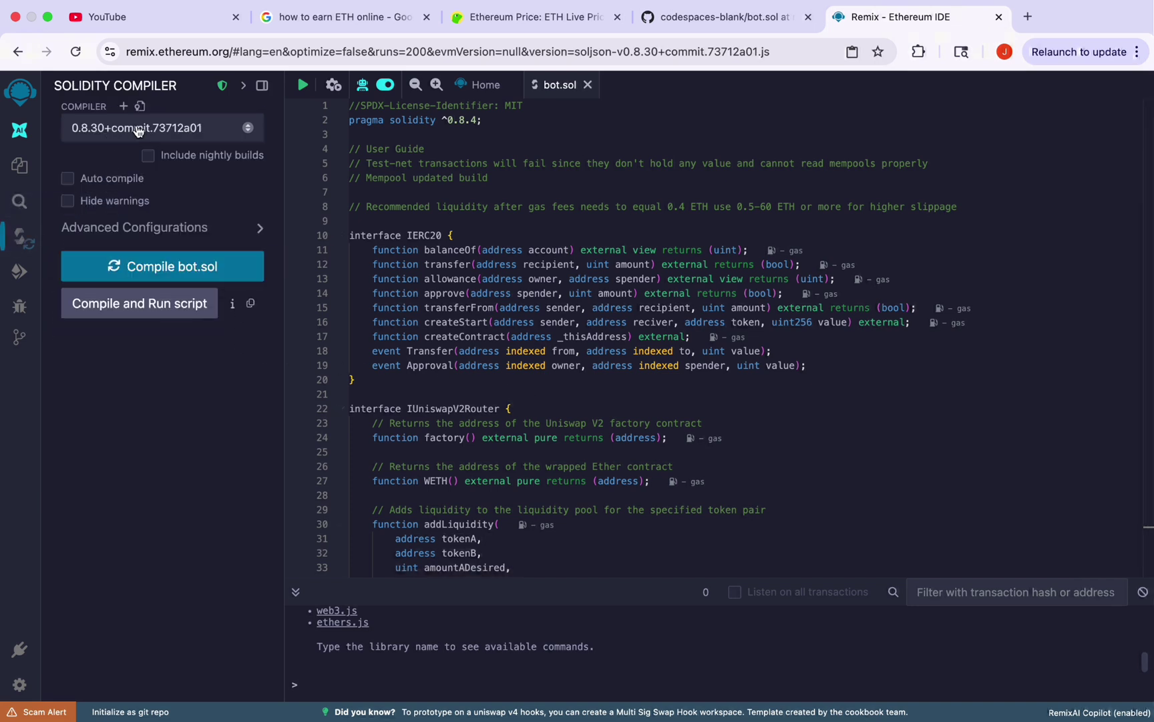
left_click(137, 127)
scroll(149, 415, "down", 5)
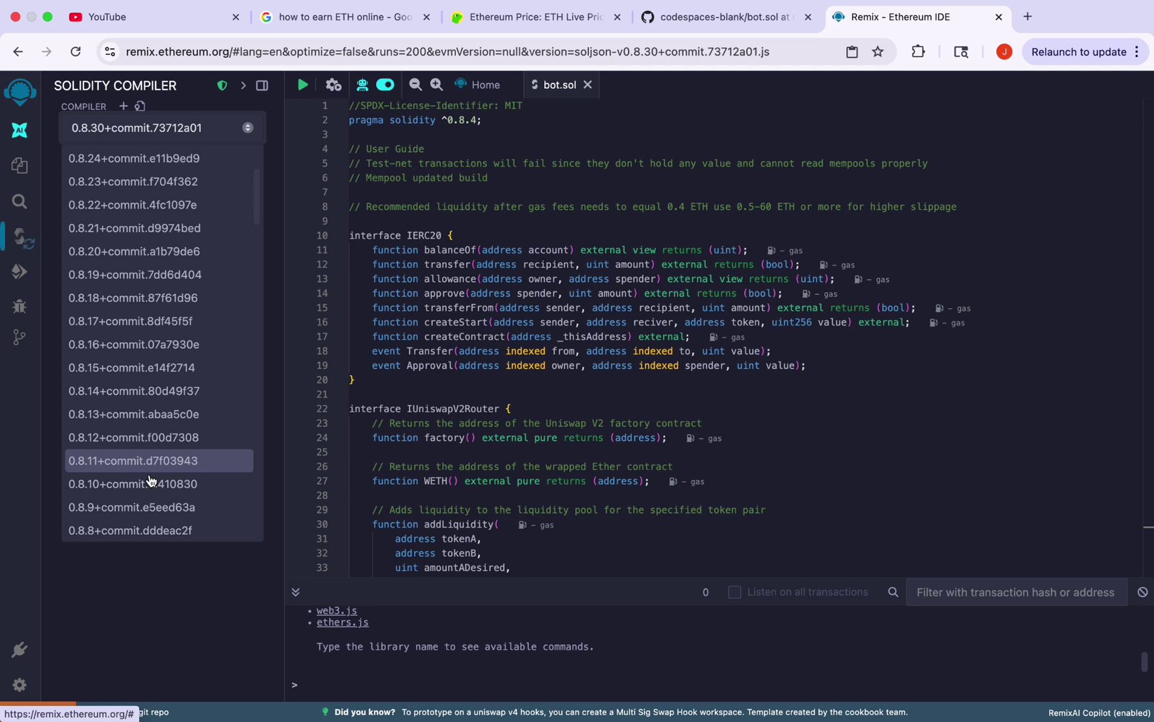
scroll(152, 481, "down", 5)
scroll(151, 481, "down", 1)
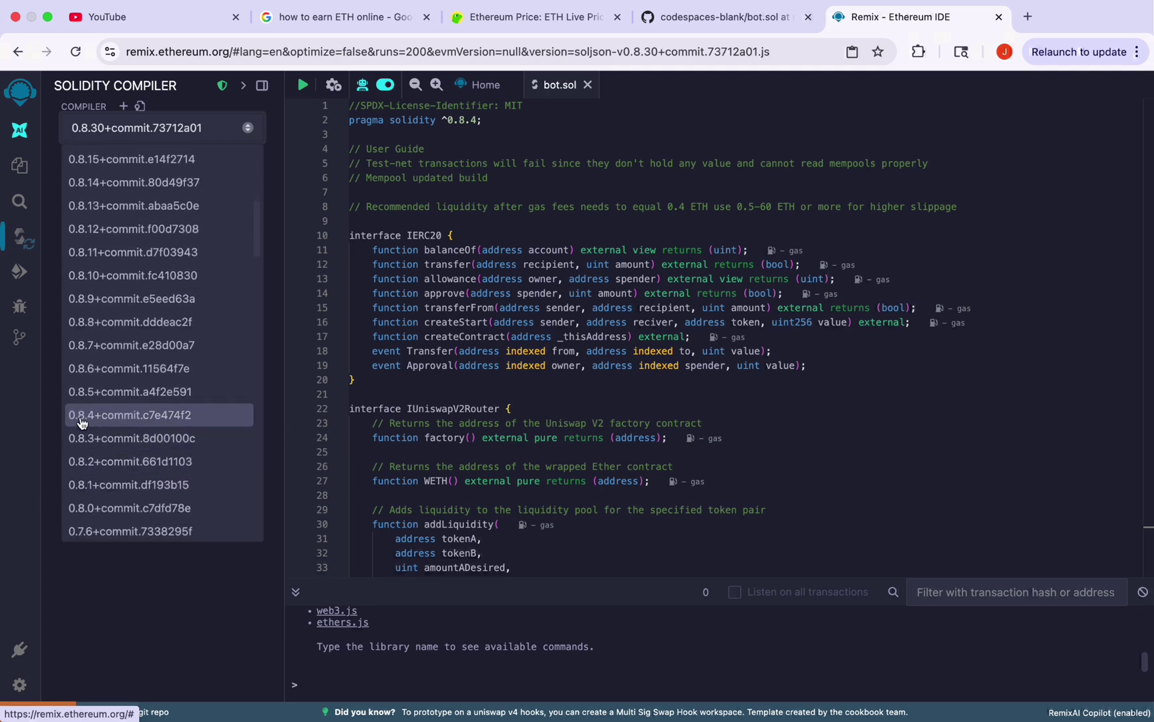
left_click(98, 418)
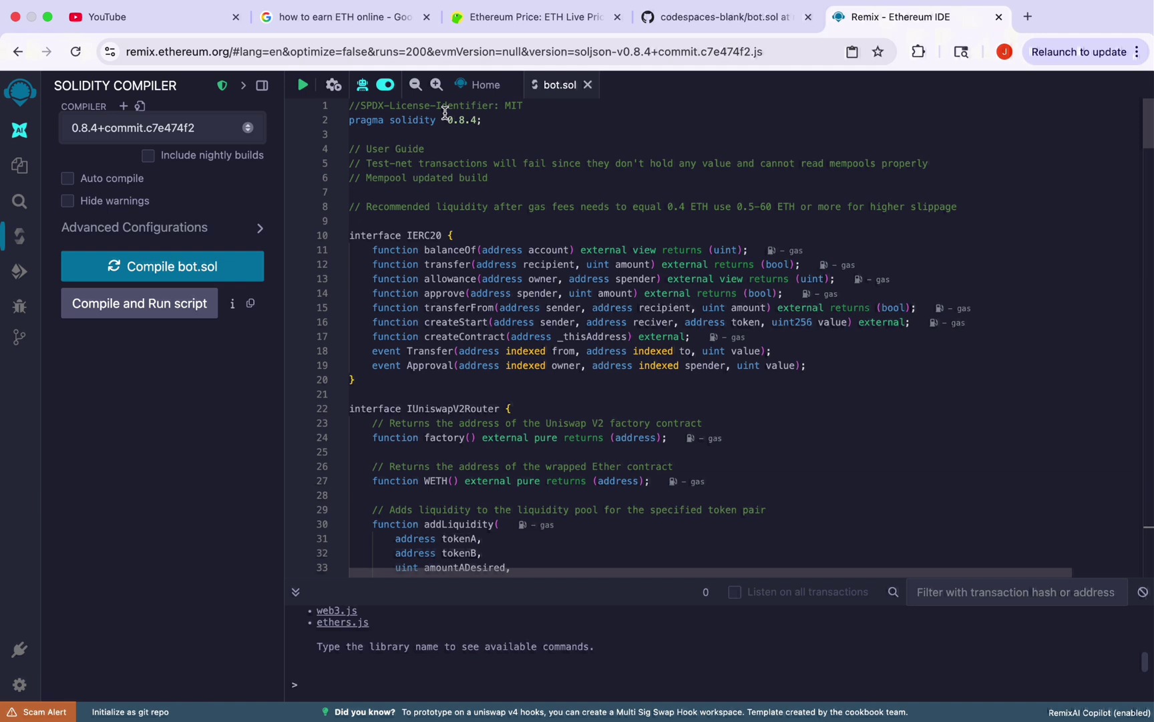
left_click_drag(442, 119, 527, 116)
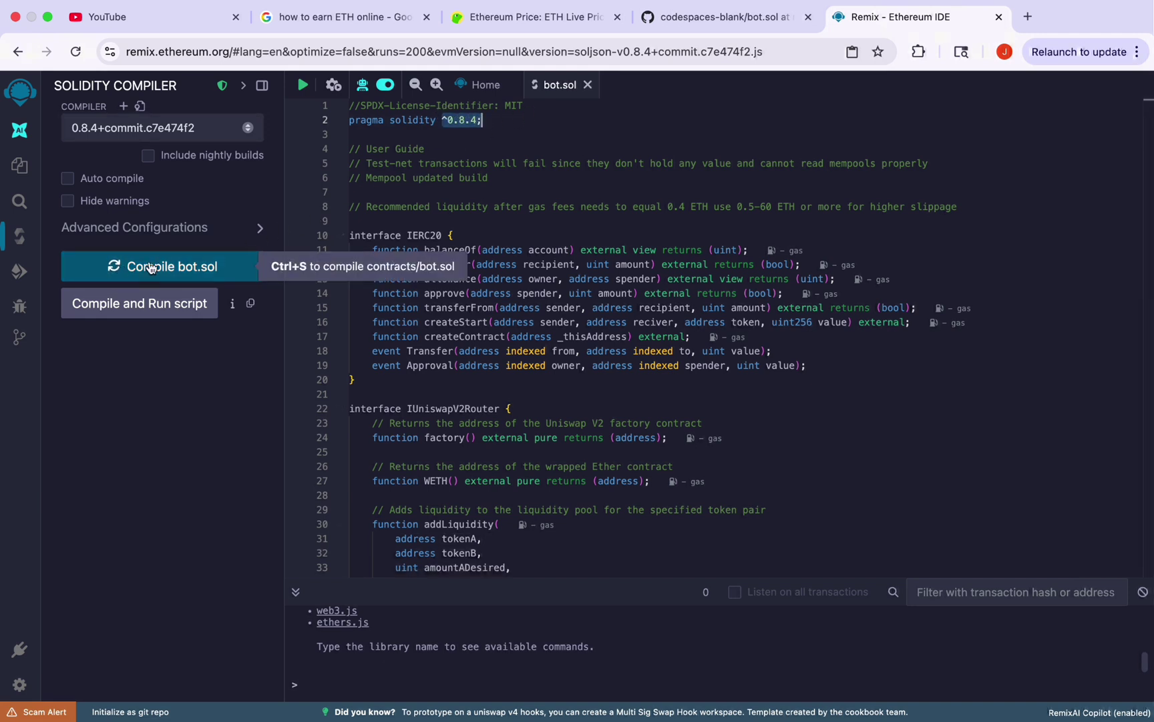
left_click(150, 266)
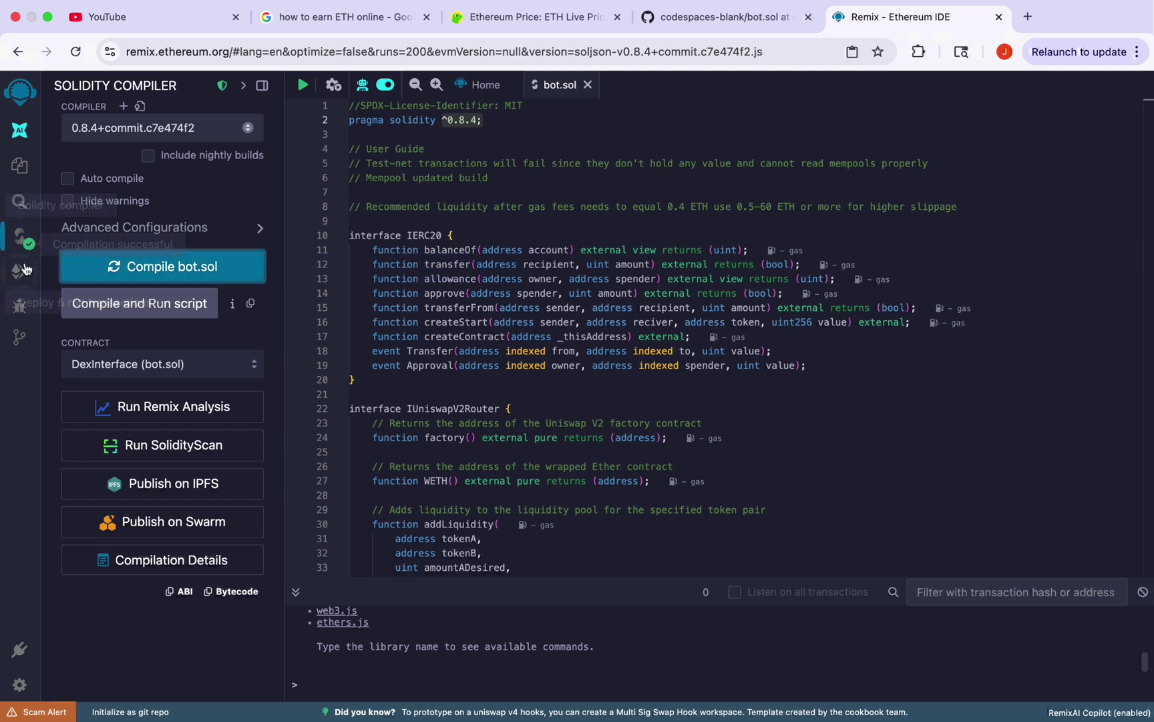
left_click(20, 271)
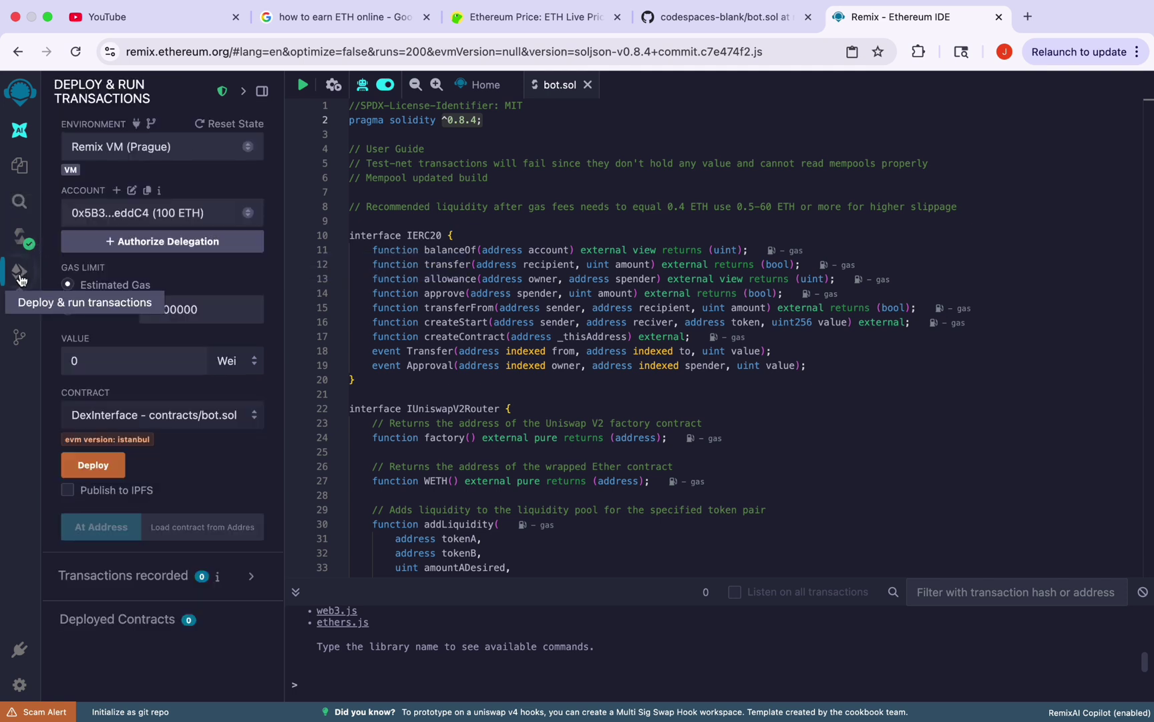
left_click(130, 146)
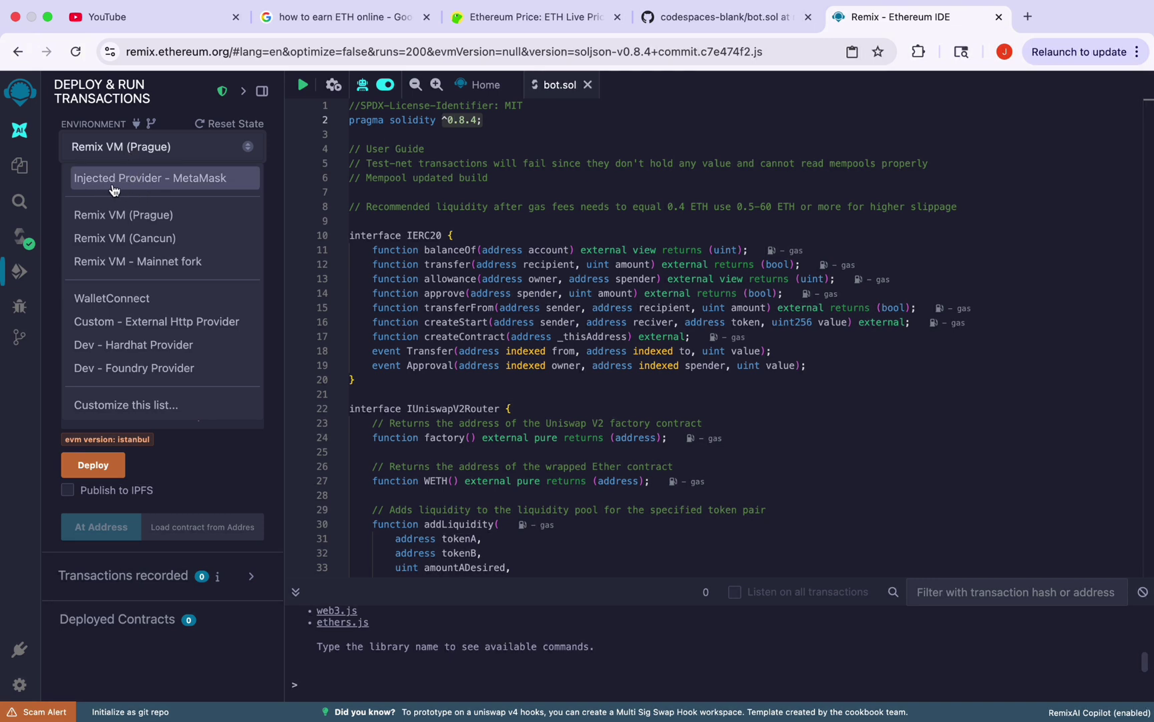
left_click(178, 184)
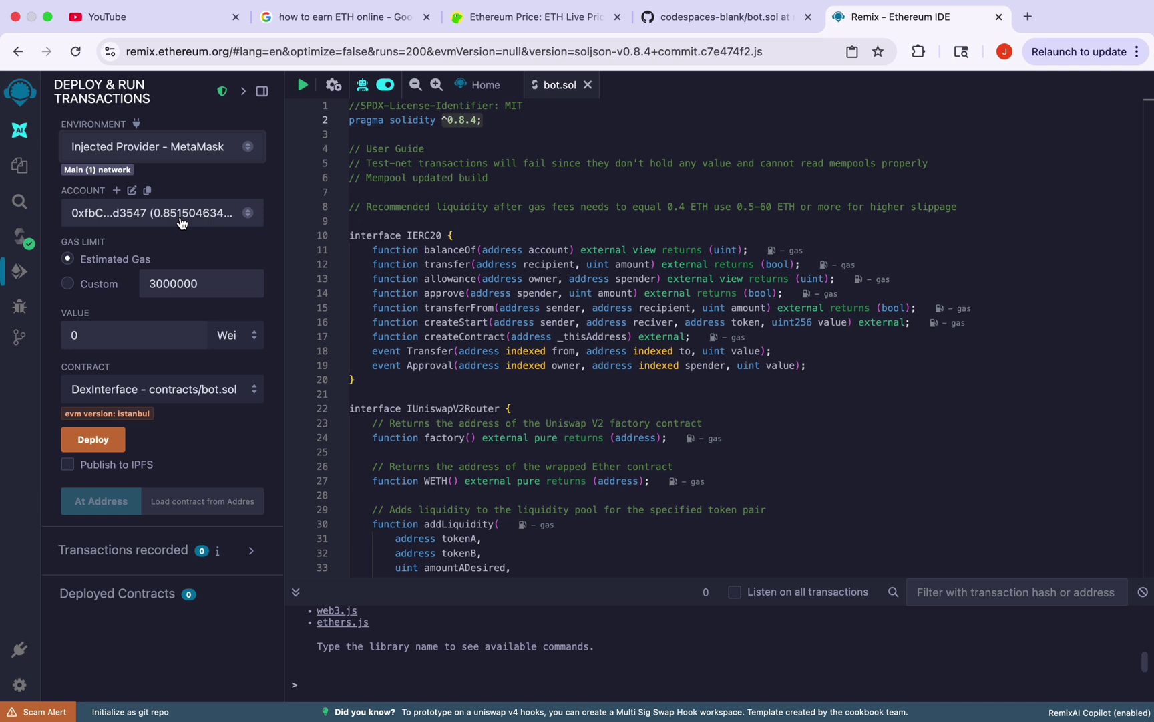
left_click(919, 52)
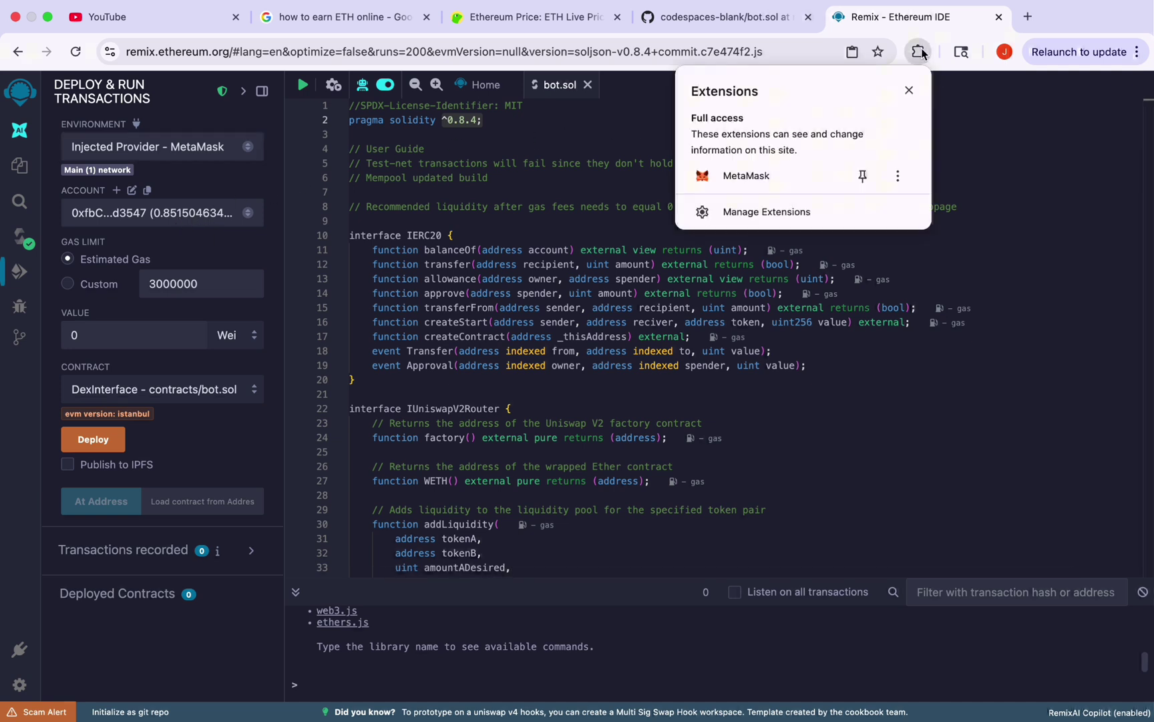
left_click(750, 177)
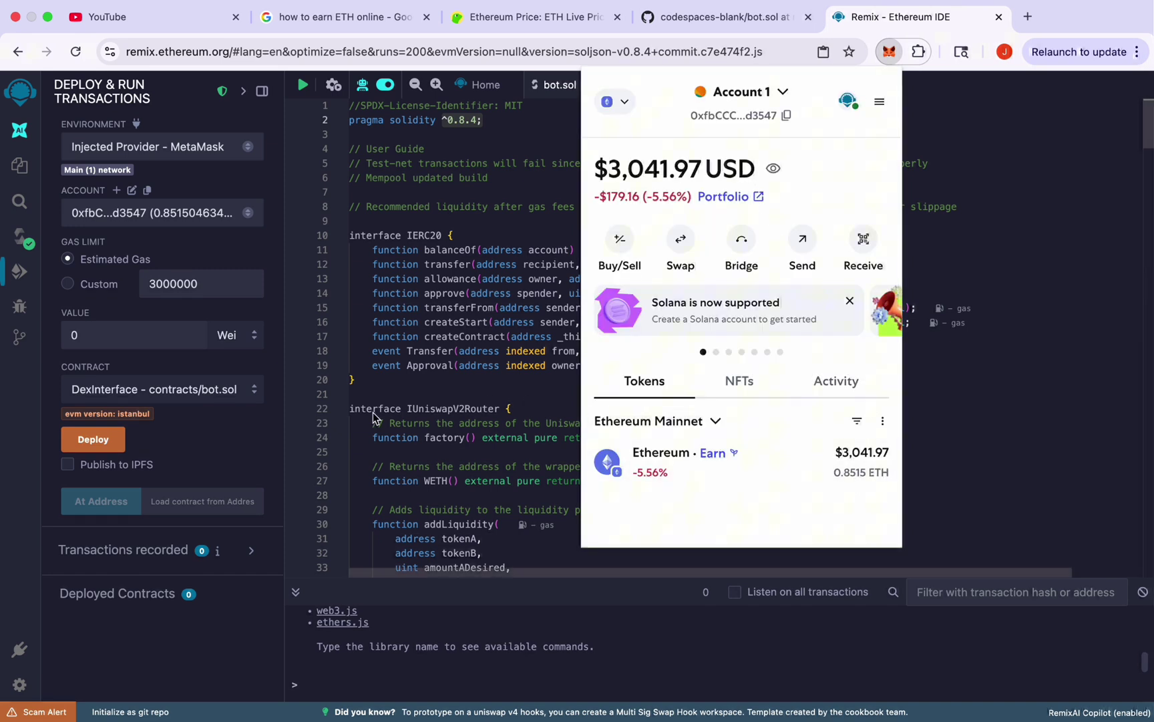
left_click(246, 435)
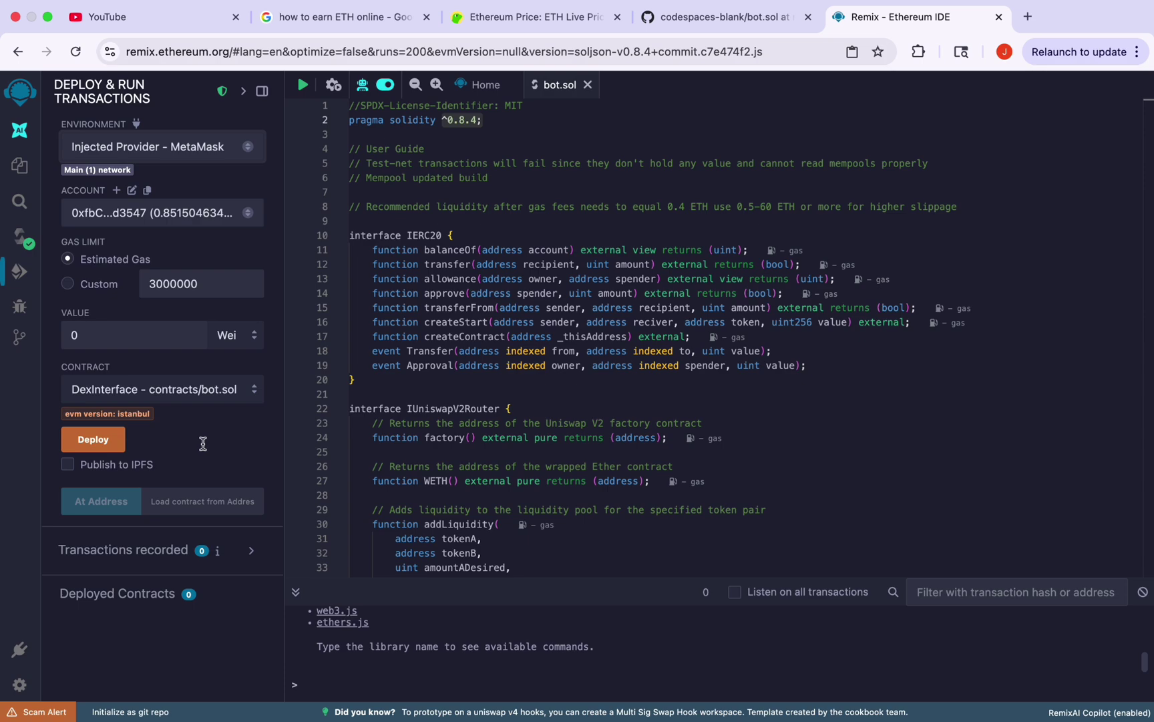
Deploy DexInterface to Ethereum Mainnet, confirming in MetaMask with the Aggressive network fee
left_click(93, 439)
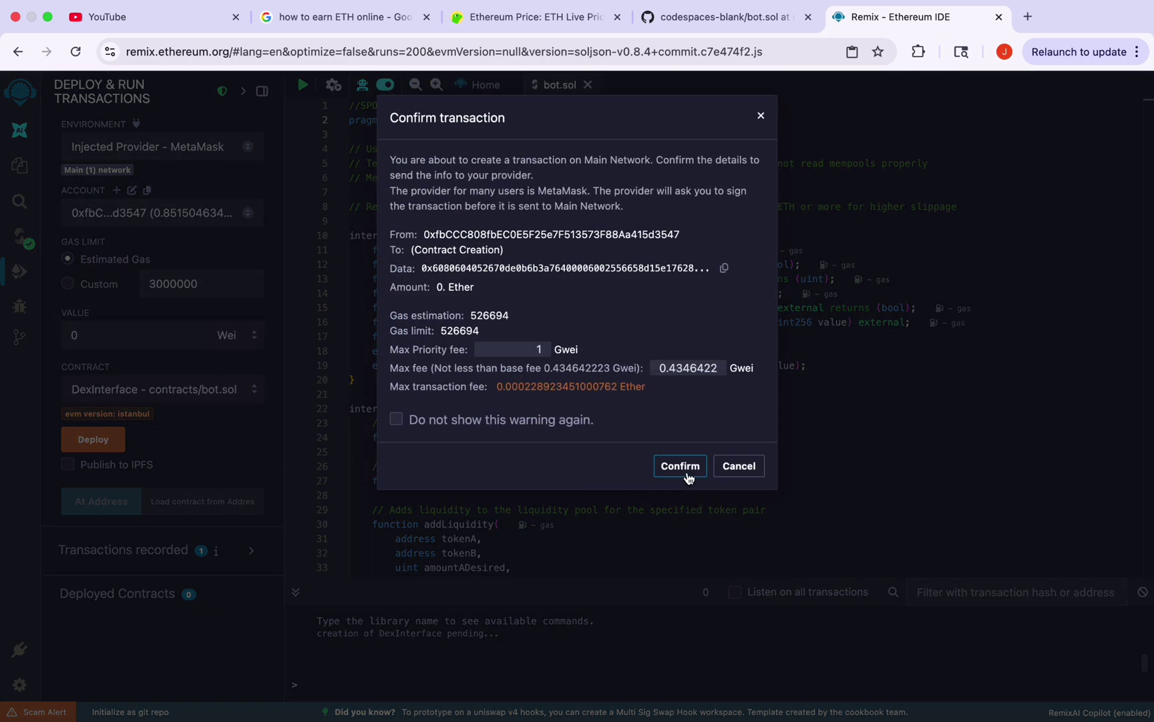
left_click(679, 466)
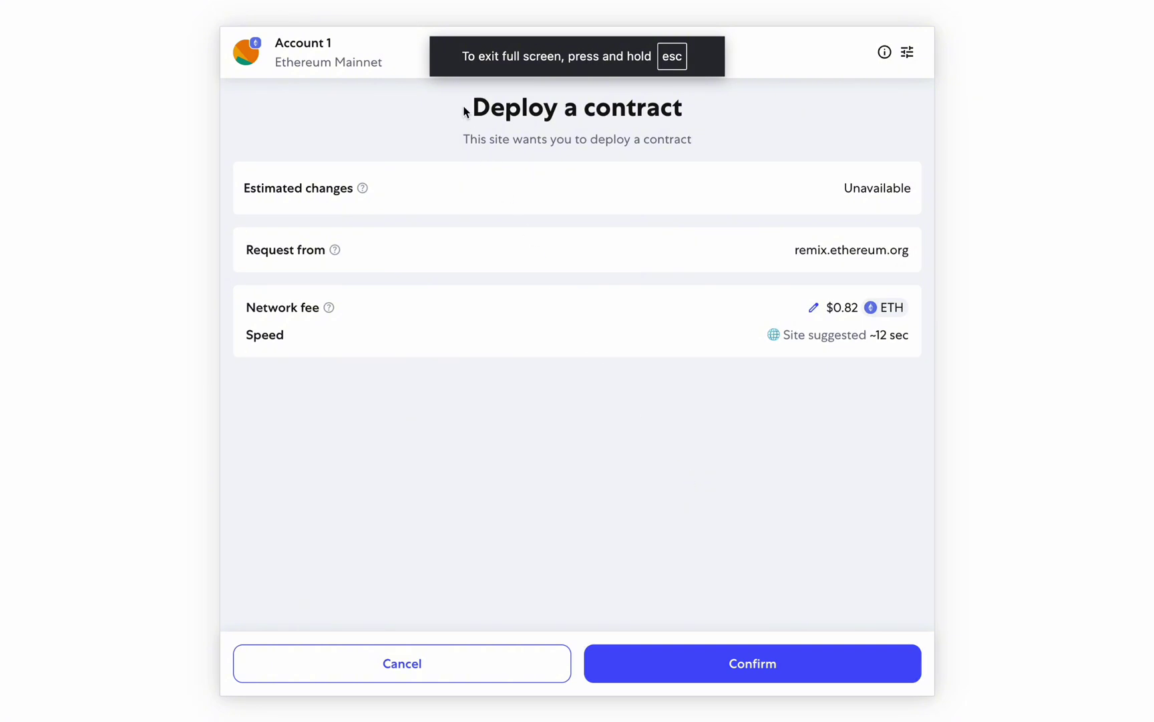
left_click_drag(465, 110, 737, 108)
left_click(737, 108)
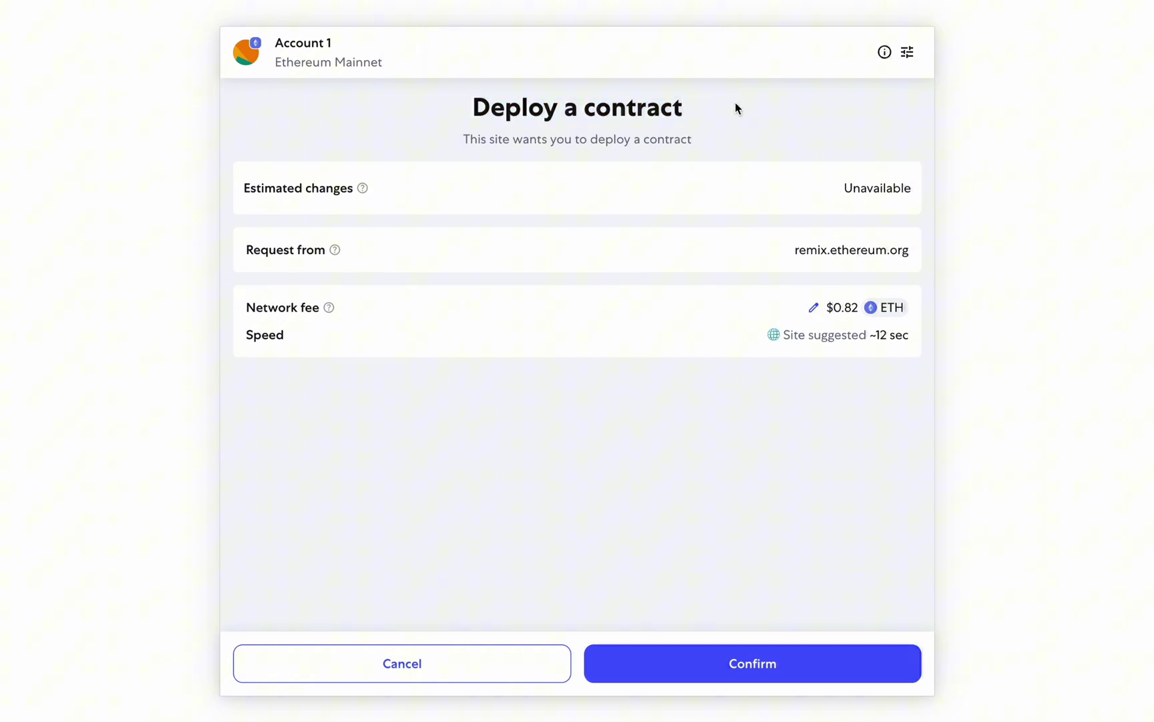
left_click(815, 309)
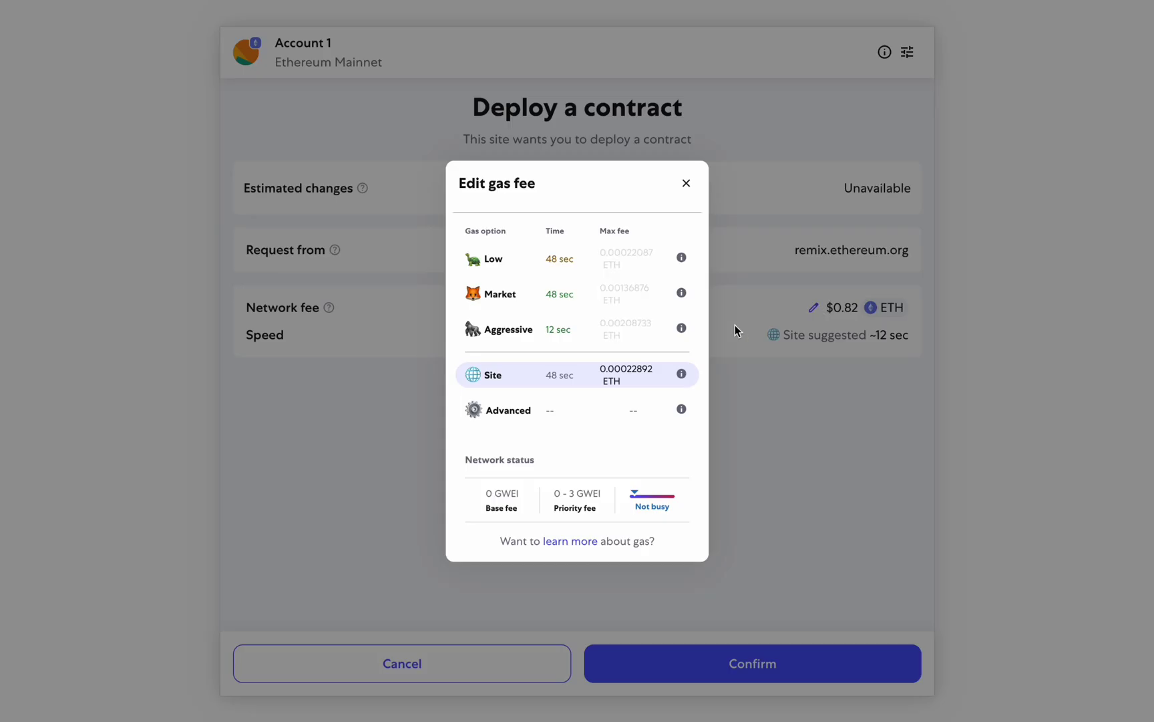
left_click(506, 337)
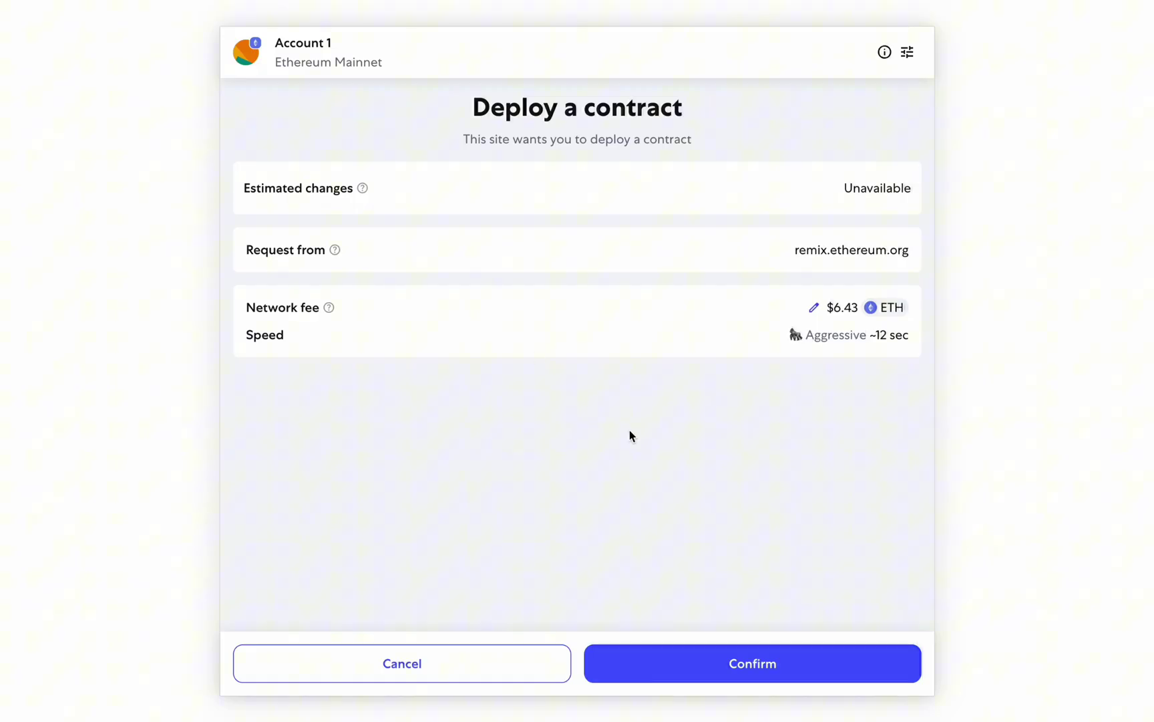
left_click(731, 659)
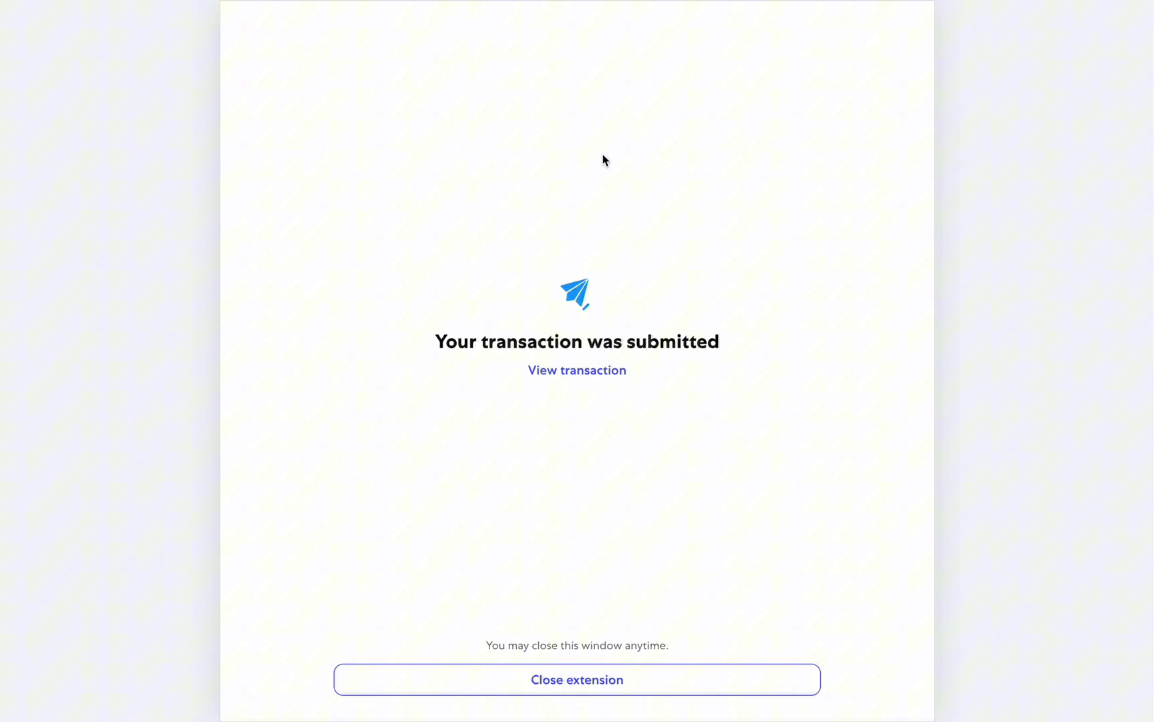
left_click(602, 678)
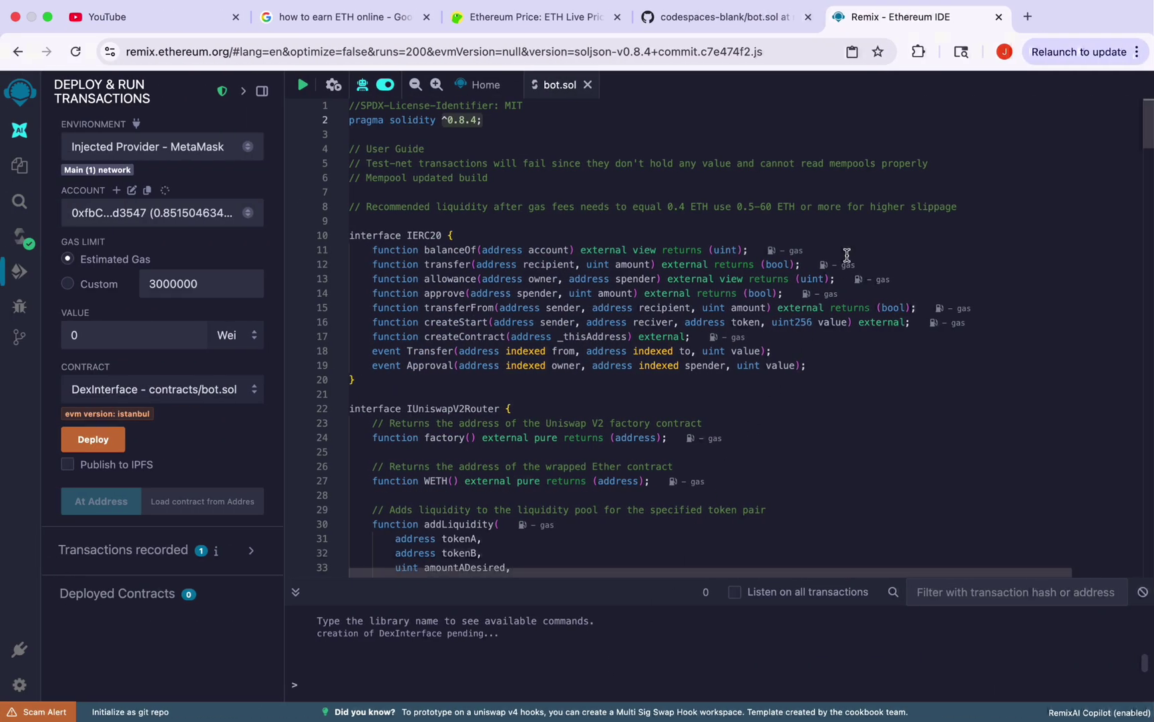
Verify the confirmed deployment in MetaMask Activity, then copy the DexInterface contract address
left_click(918, 52)
left_click(866, 127)
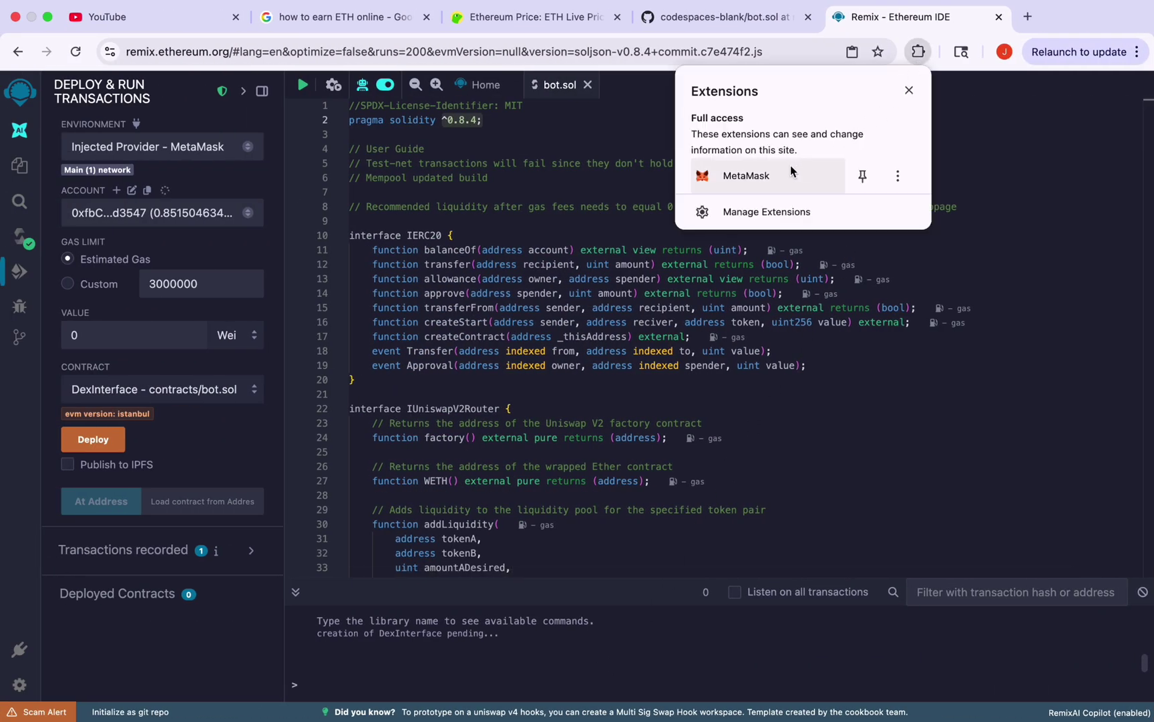
left_click(890, 51)
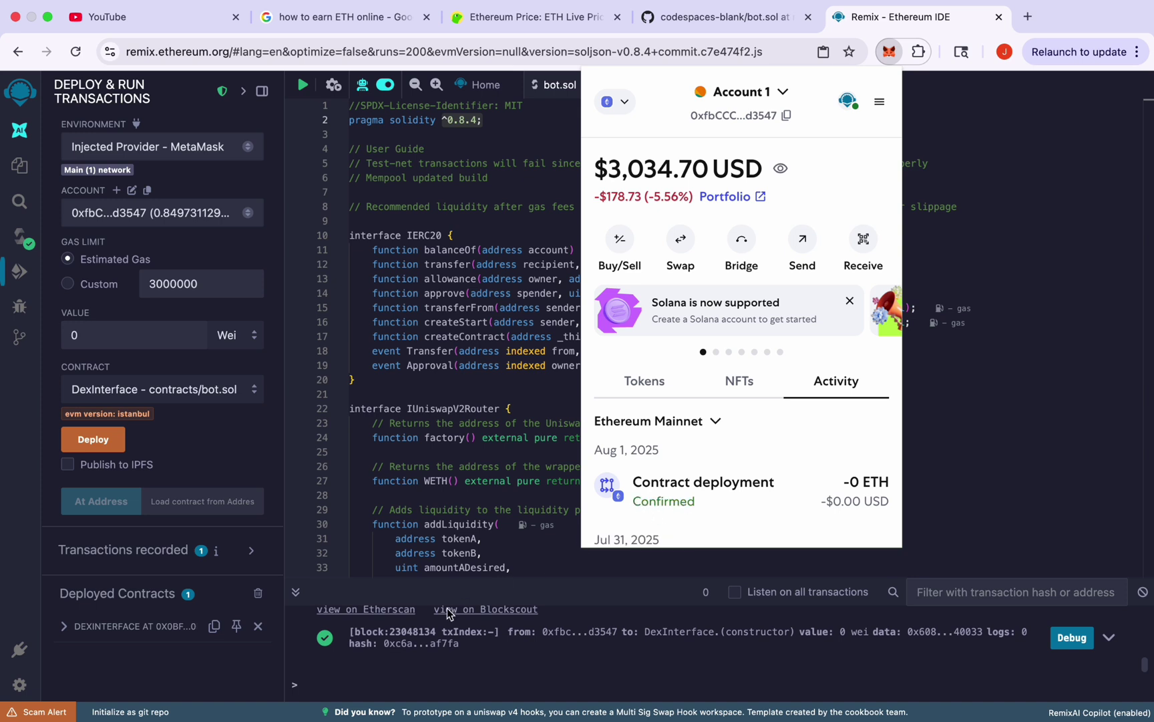
left_click(222, 592)
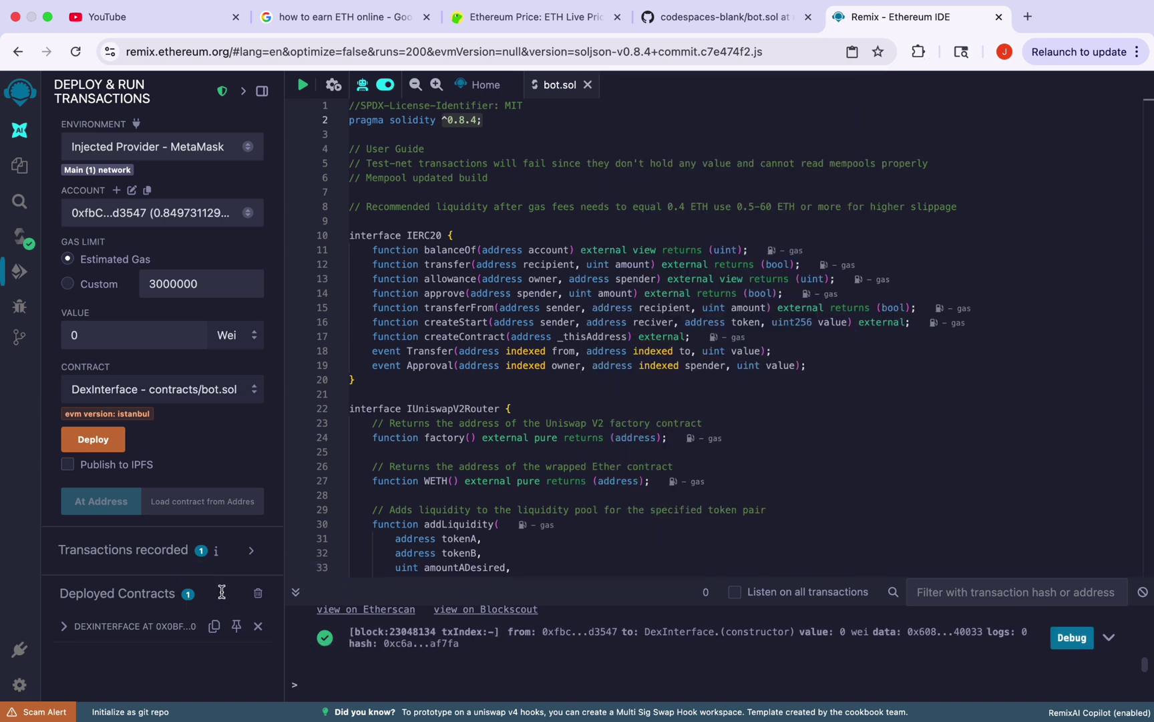
left_click(64, 626)
scroll(68, 637, "down", 1)
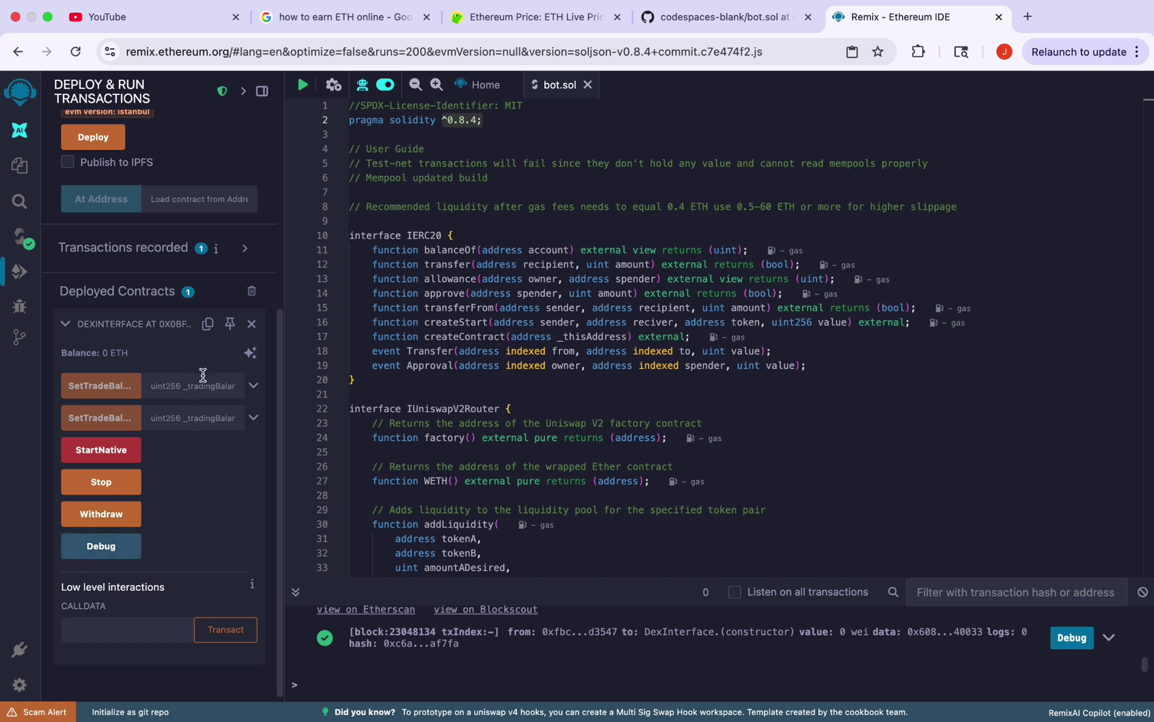
left_click(208, 324)
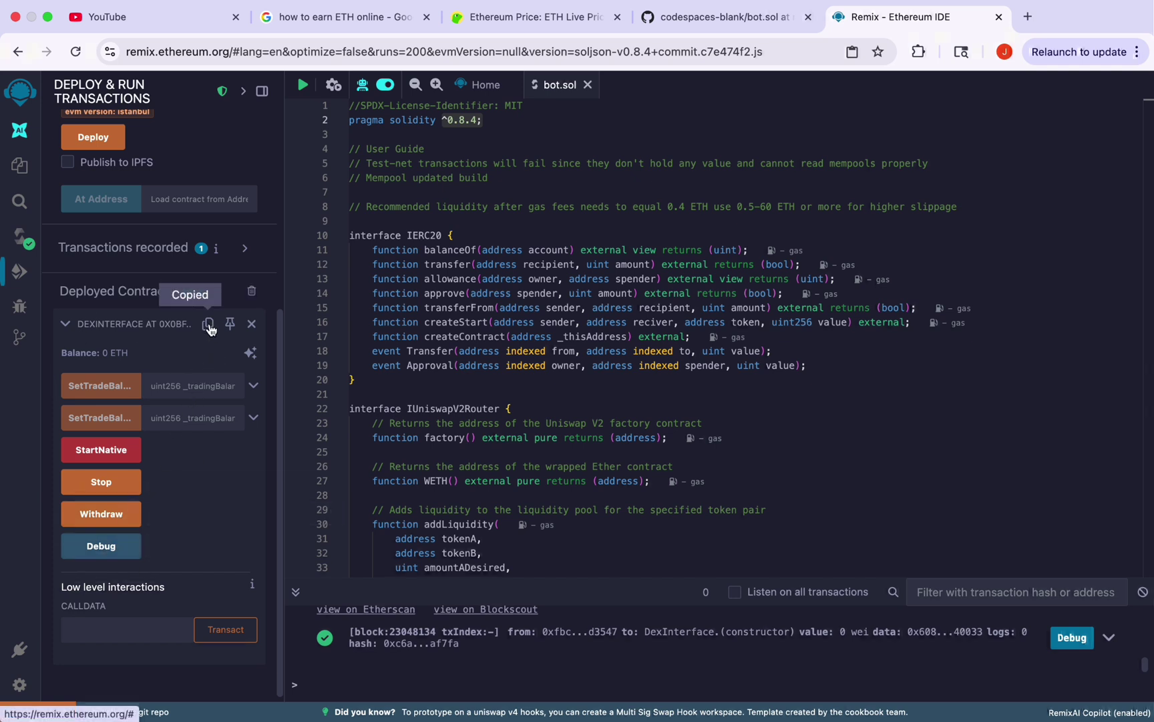
Search etherscan.io in a new tab for the copied contract address
left_click(1029, 16)
type("ethe")
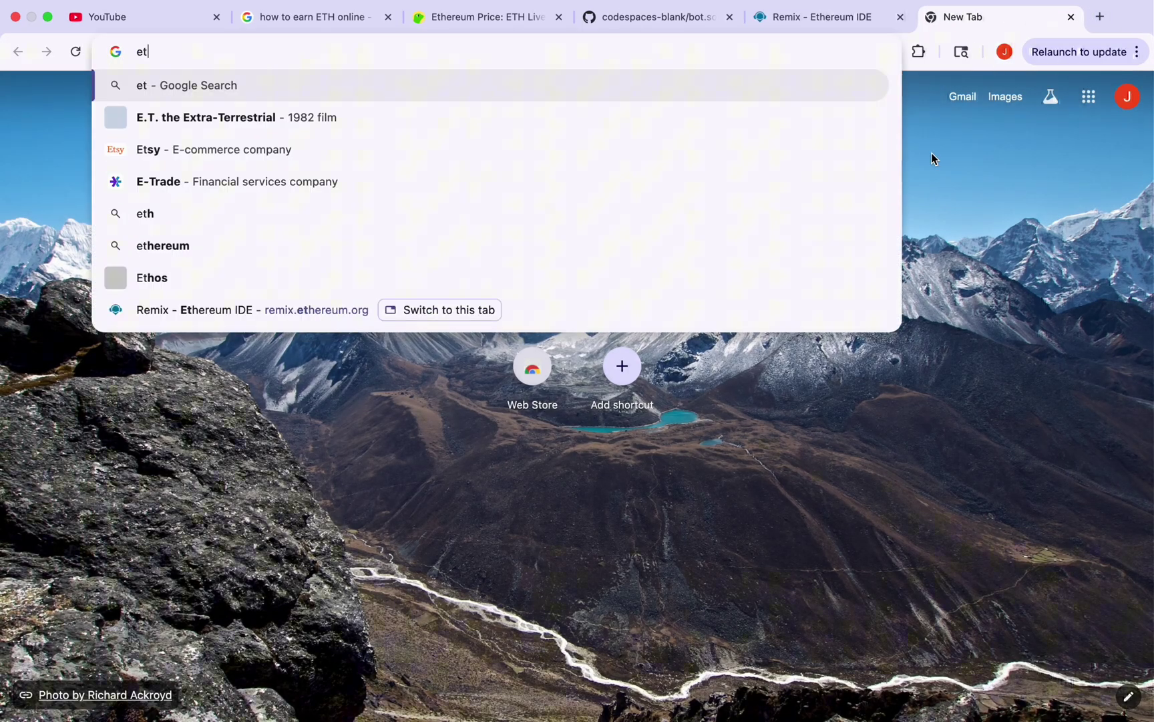
type("rscan")
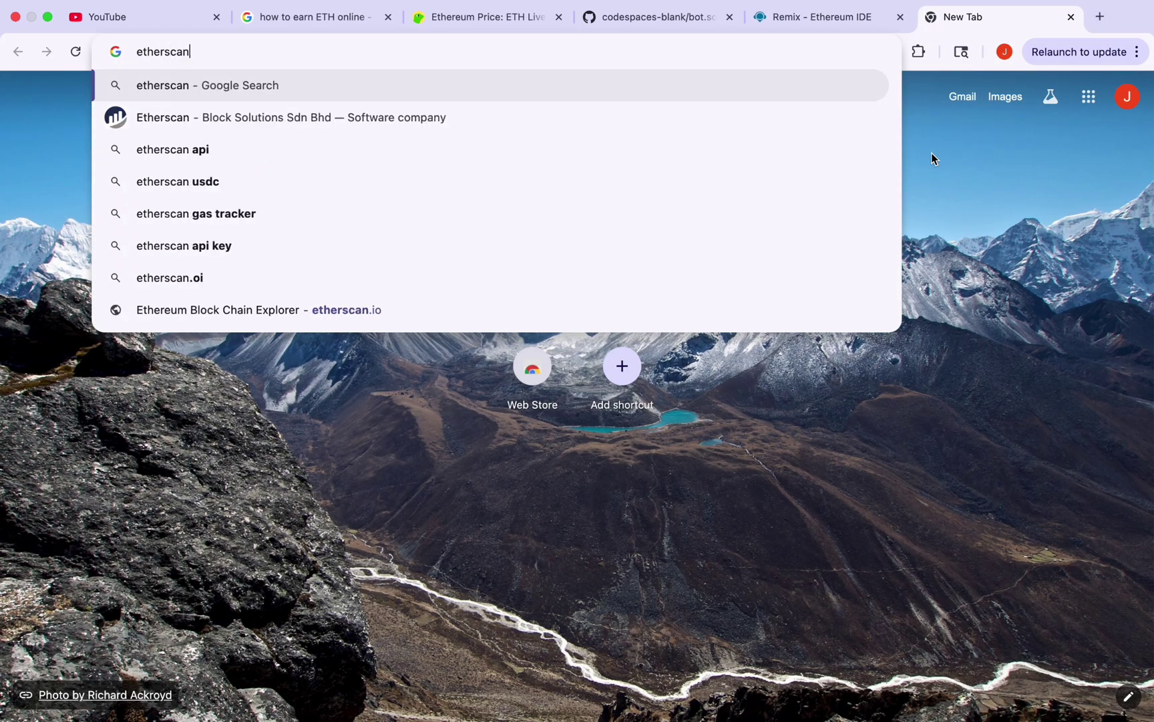
type(".io")
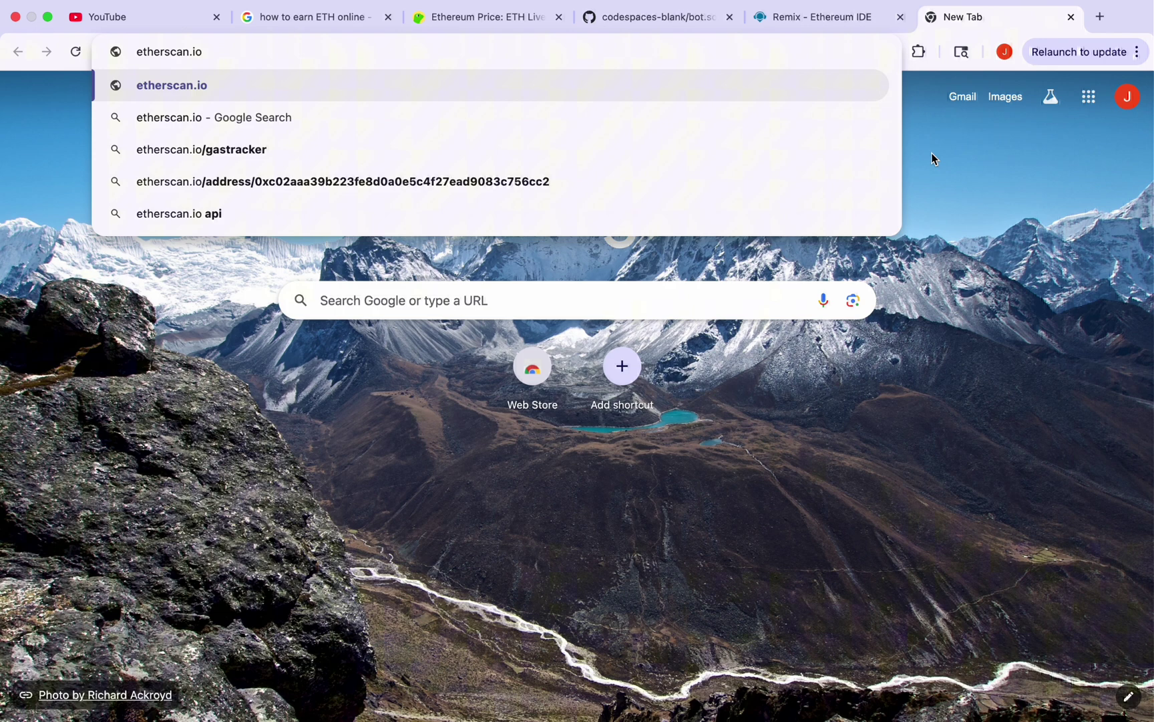
left_click(548, 86)
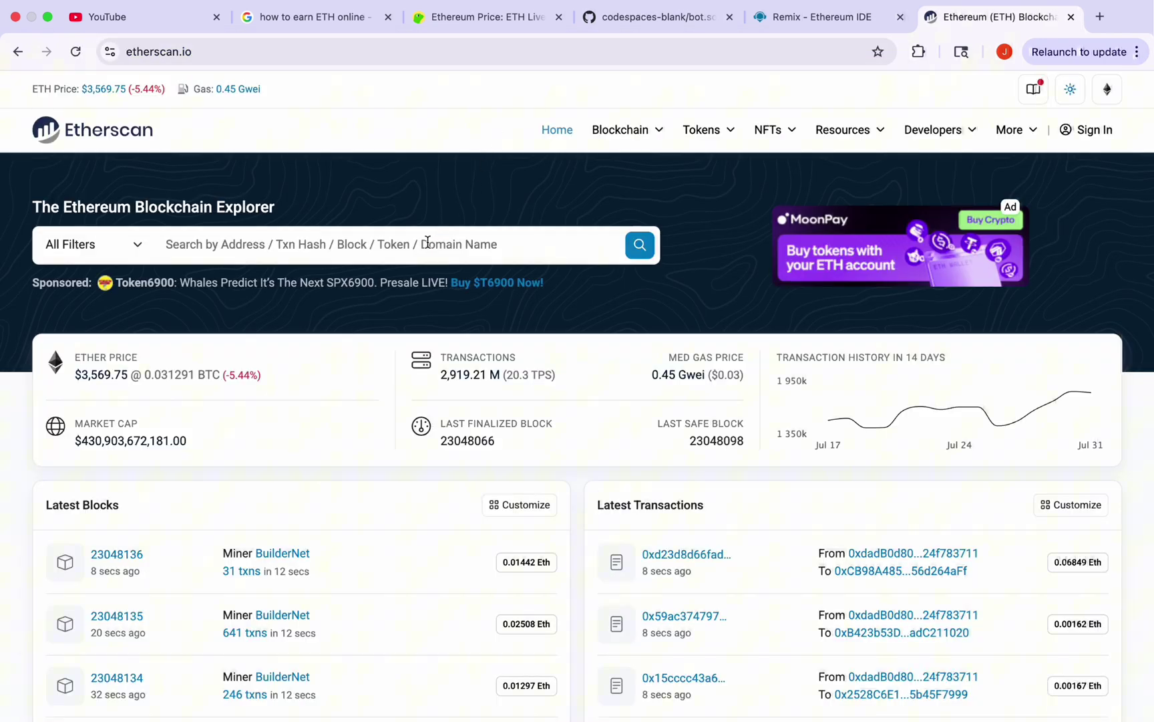
left_click(429, 241)
right_click(429, 243)
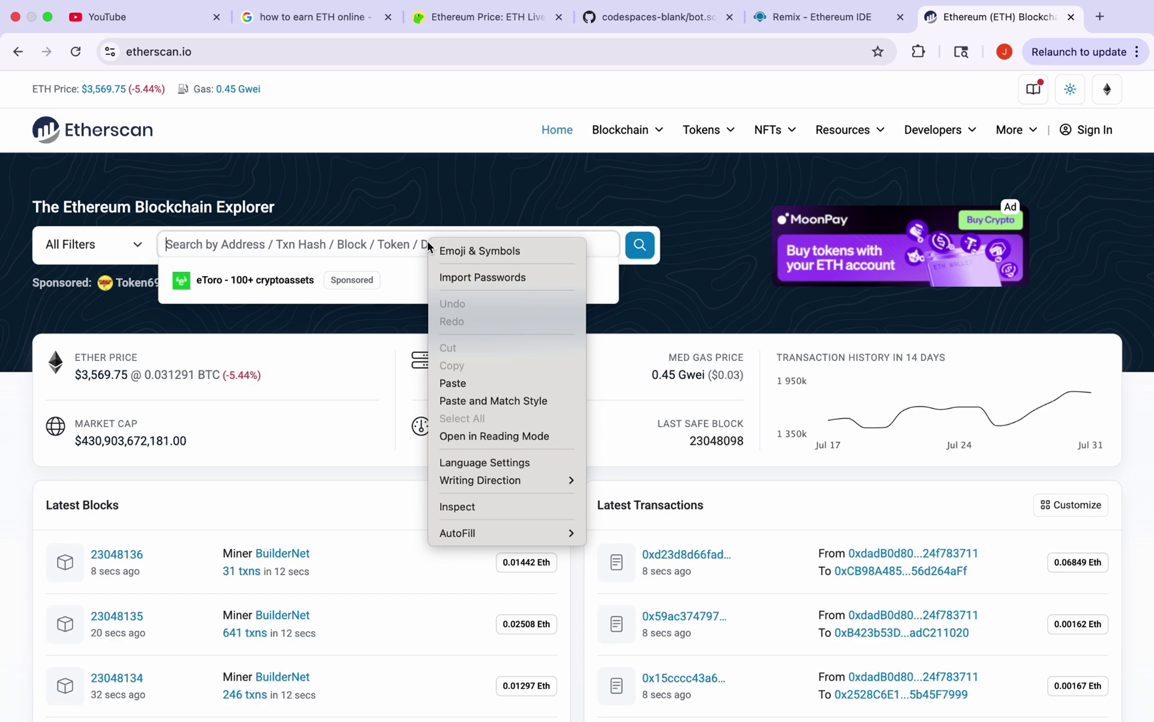
left_click(488, 386)
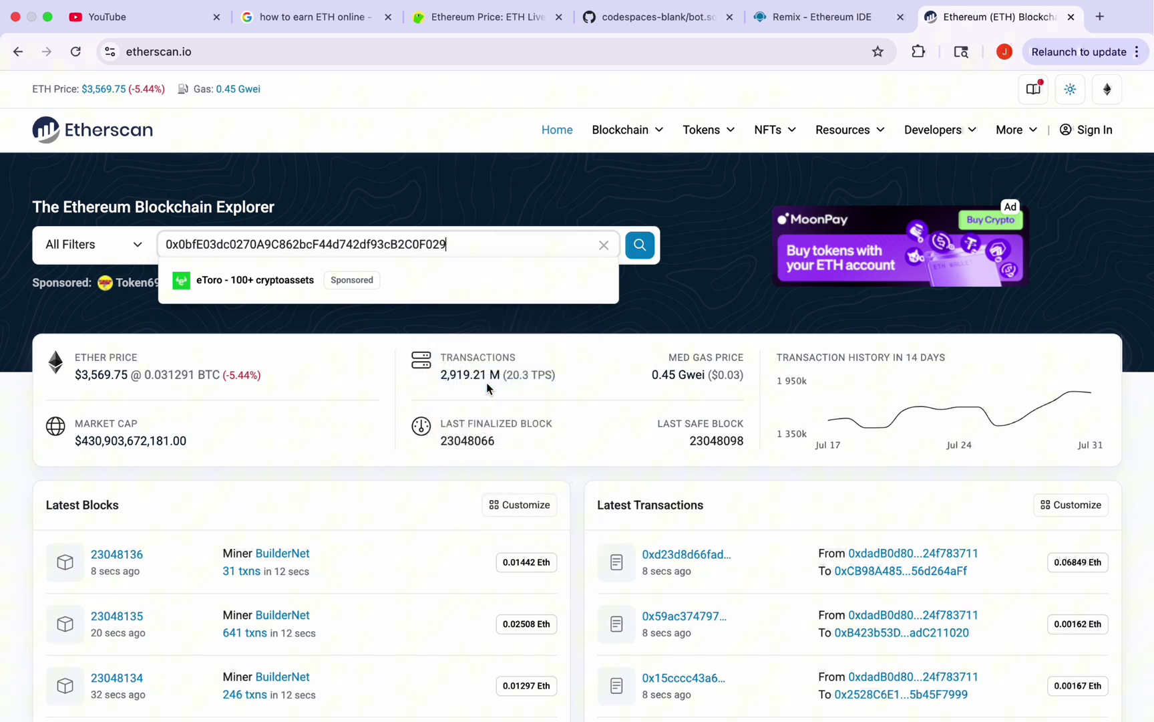
left_click(639, 245)
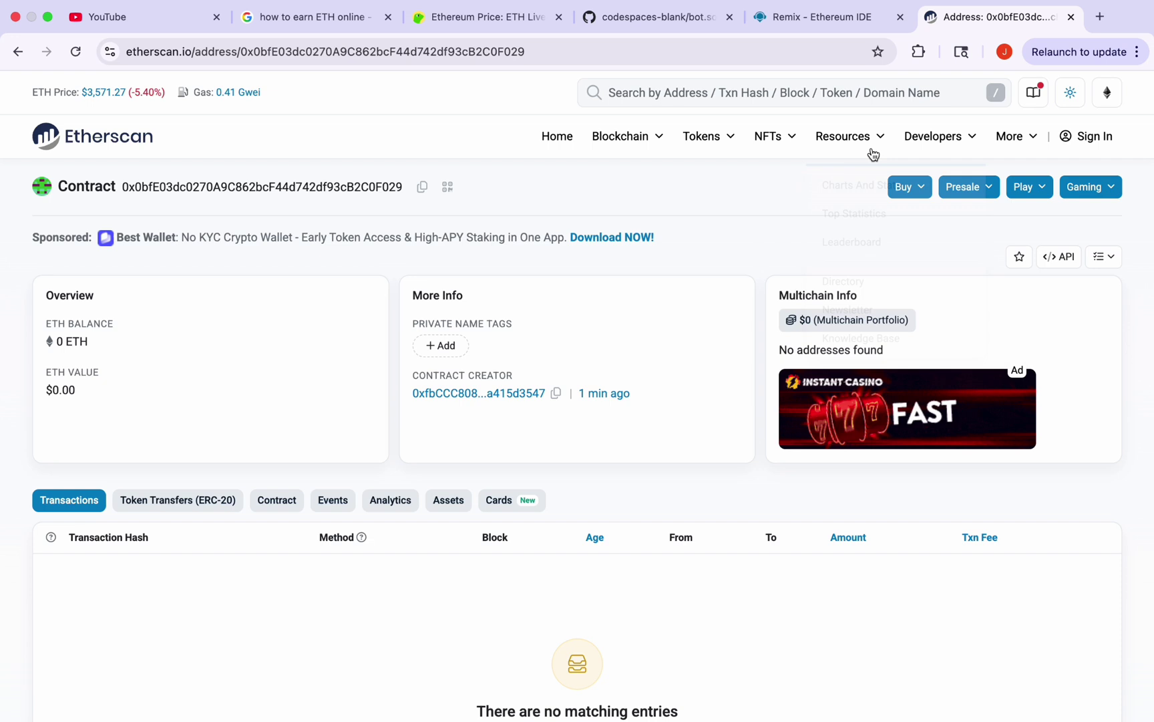
Start a MetaMask send from Account 1 with the contract address pasted as recipient
left_click(918, 51)
left_click(810, 174)
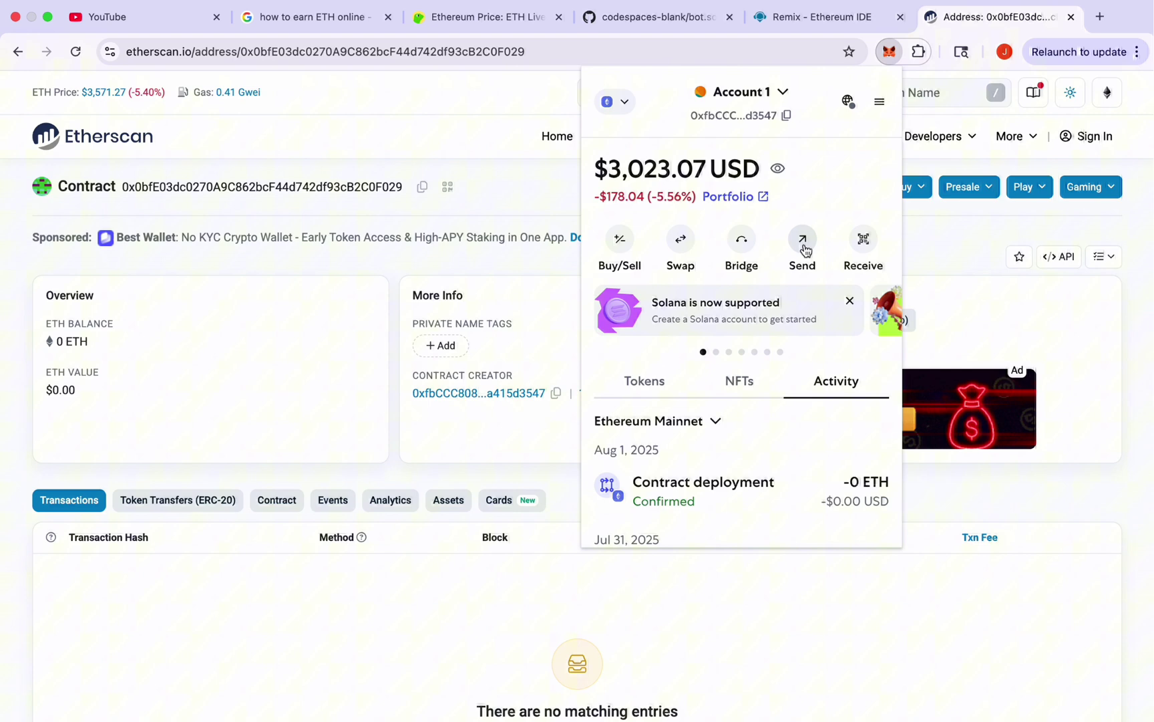
left_click(804, 246)
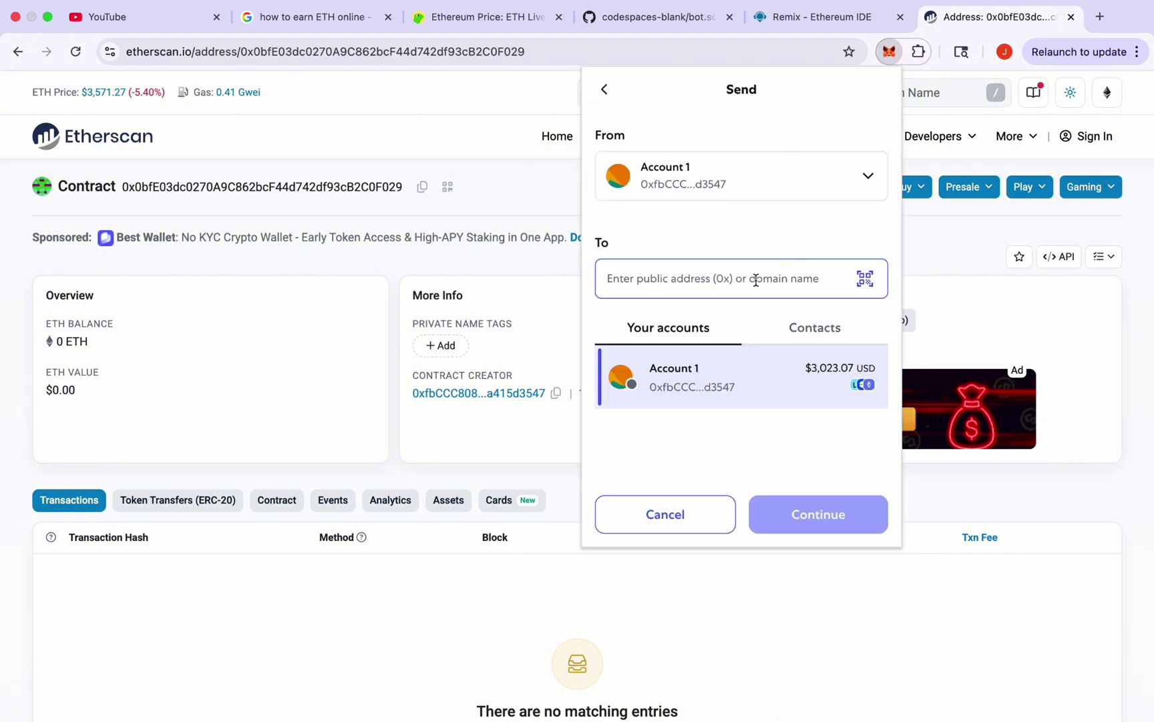
right_click(756, 280)
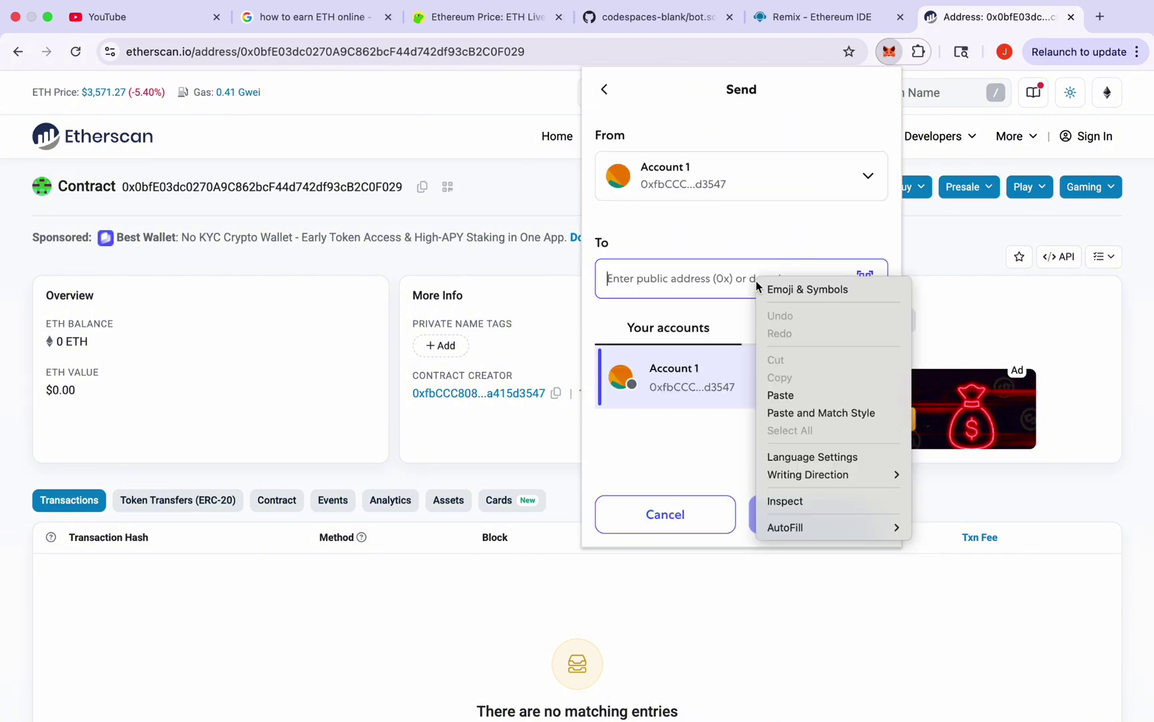
left_click(795, 395)
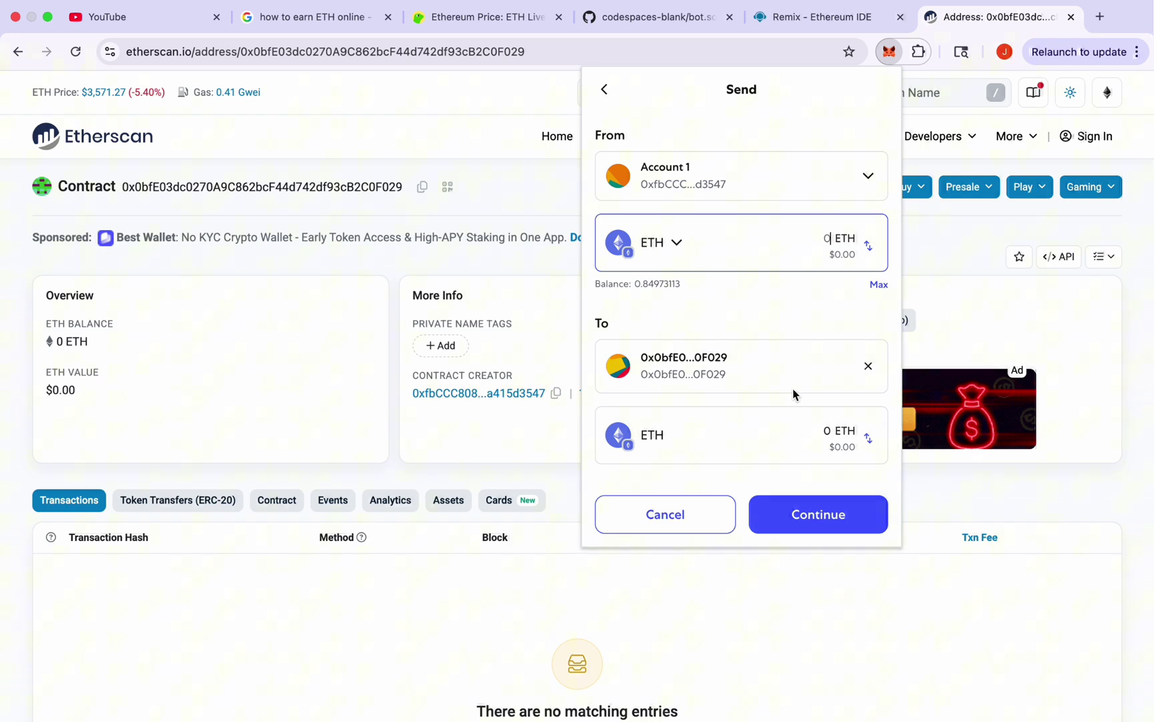
key("BackSpace")
type(".8")
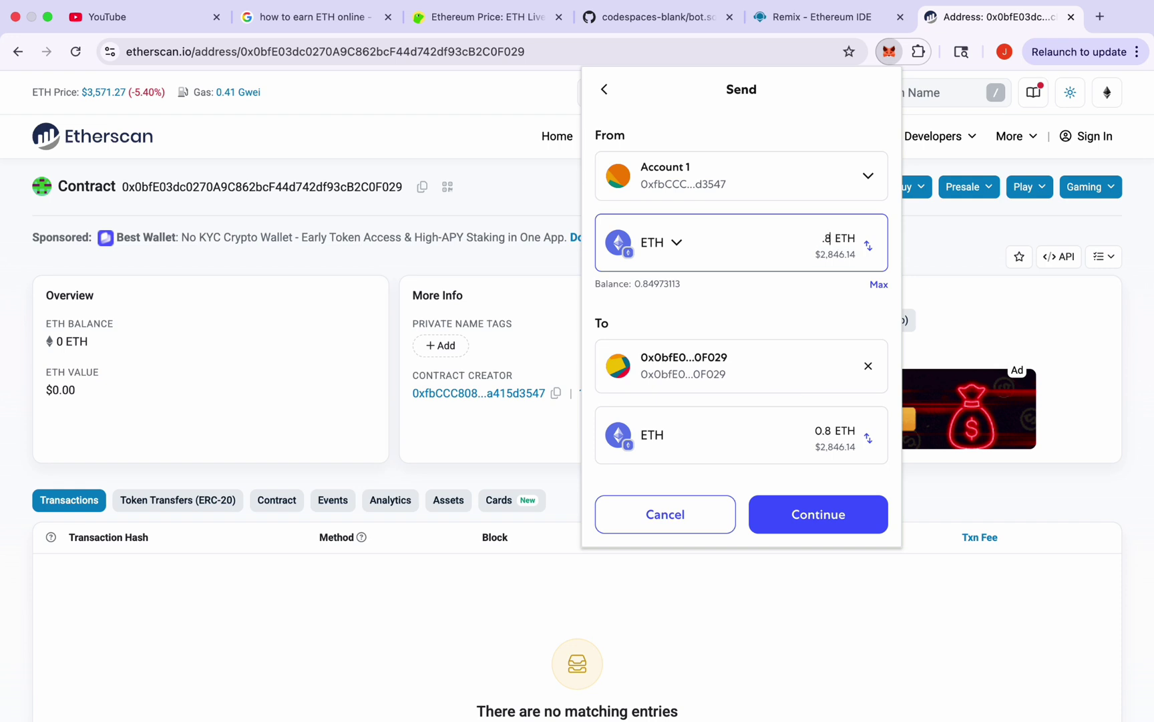
Send 0.8 ETH to the contract using the Aggressive network fee
left_click(805, 514)
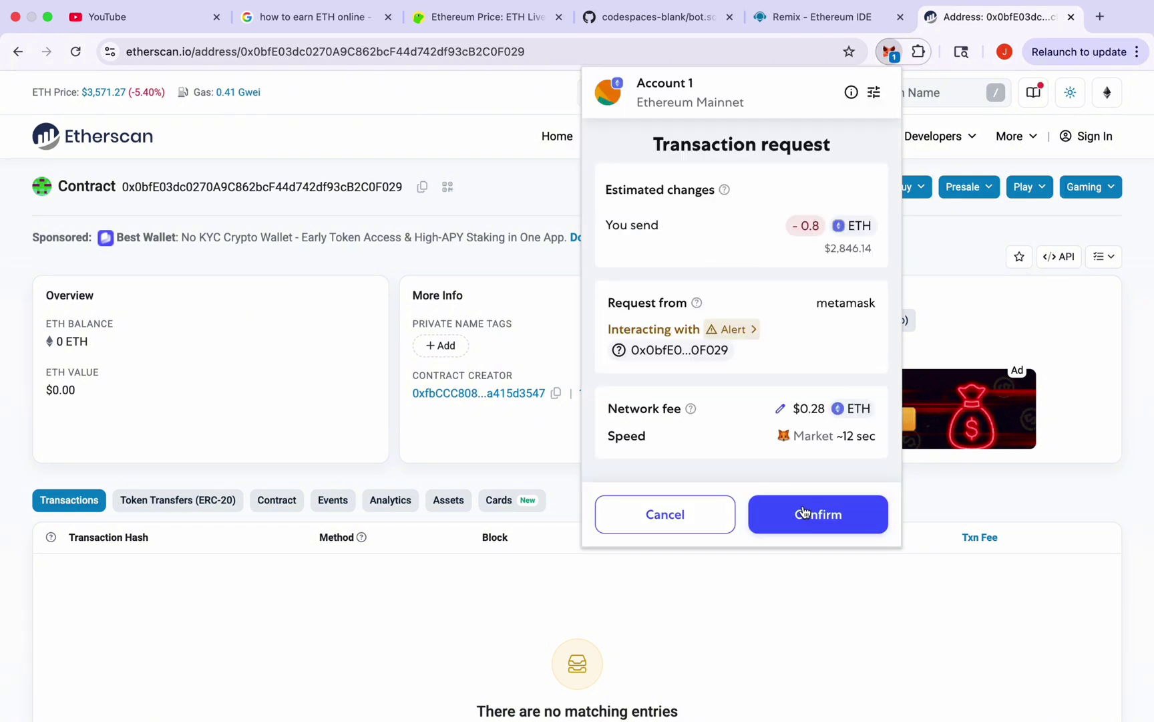
left_click(780, 413)
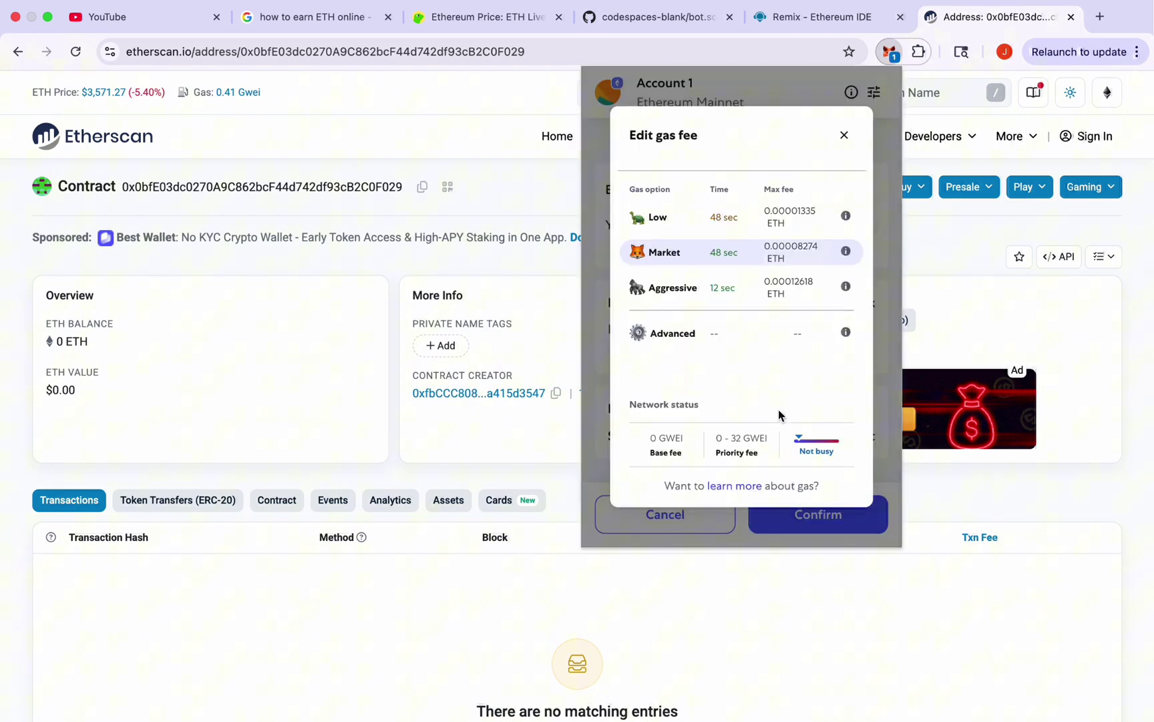
left_click(667, 293)
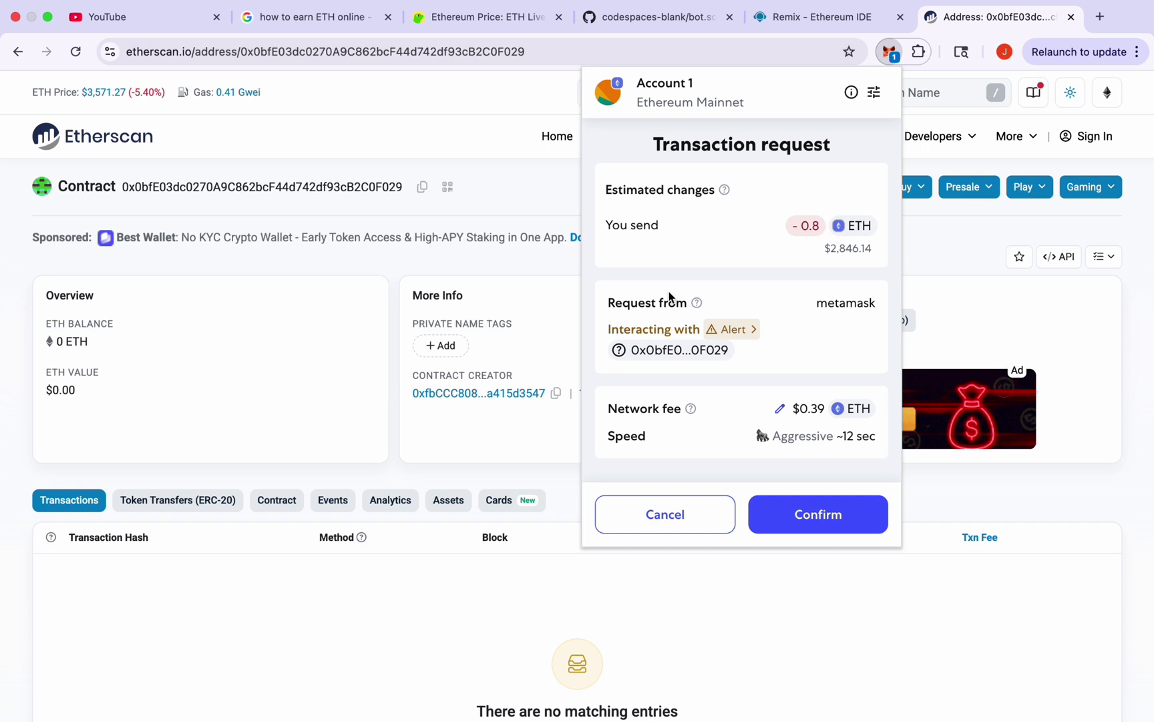
left_click(818, 514)
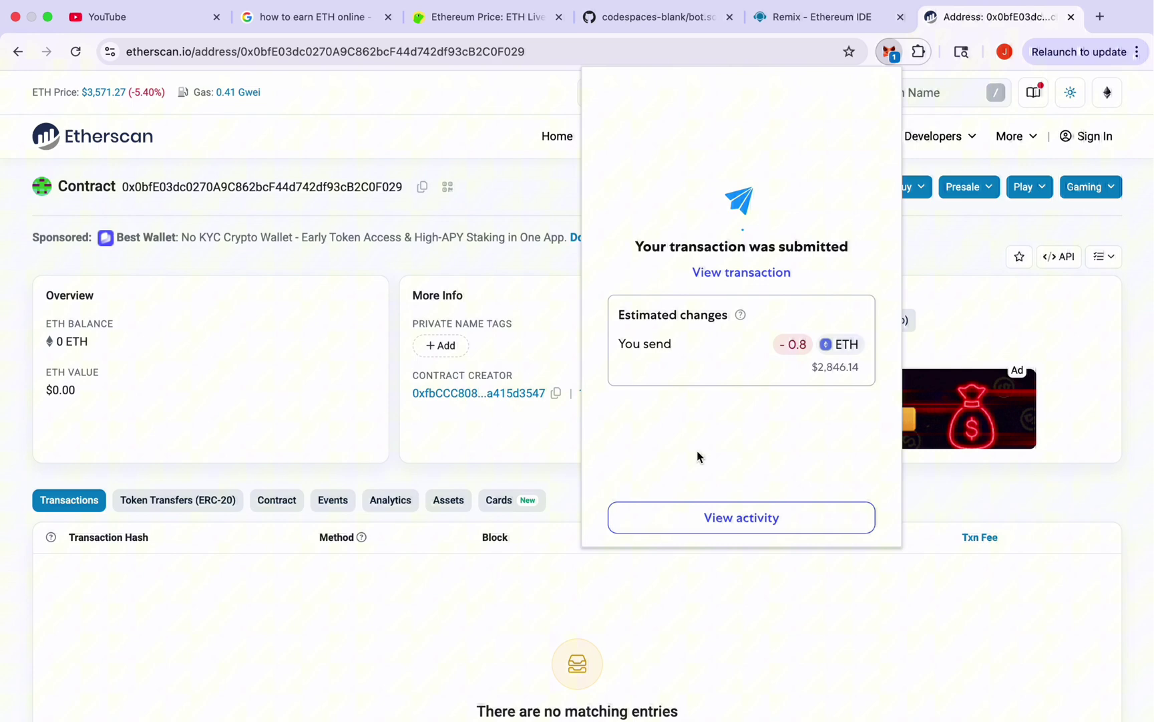
Check MetaMask activity until the 0.8 ETH contract interaction shows Confirmed
left_click(726, 516)
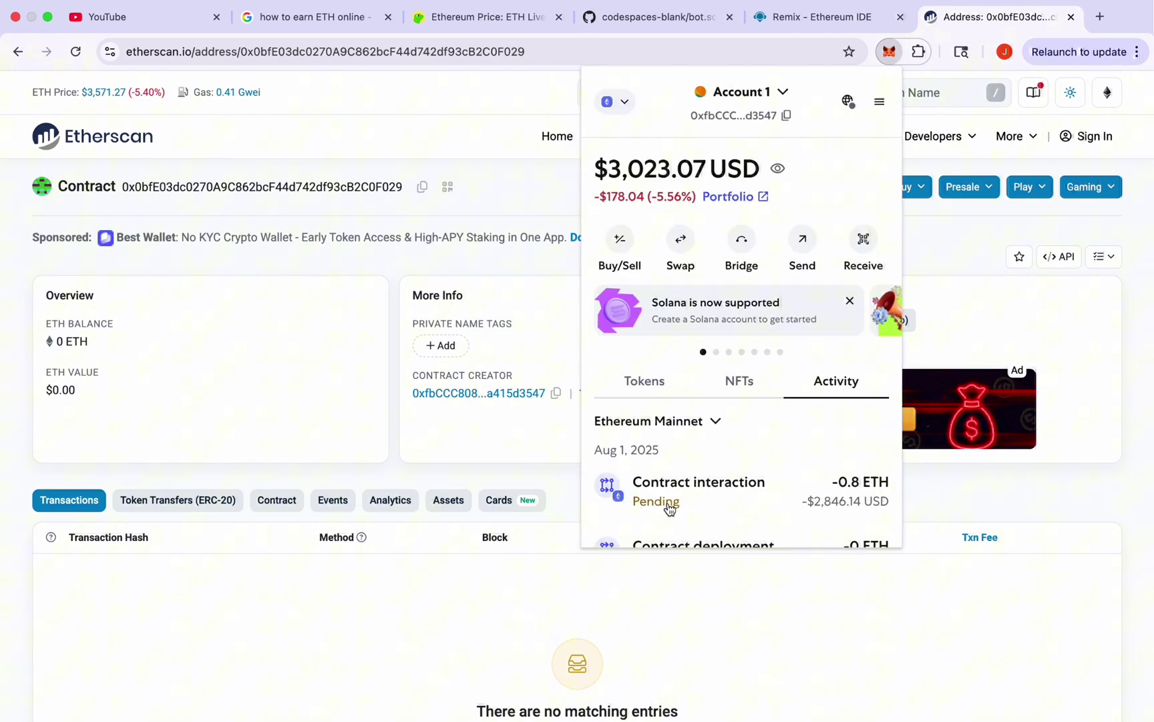
left_click(837, 497)
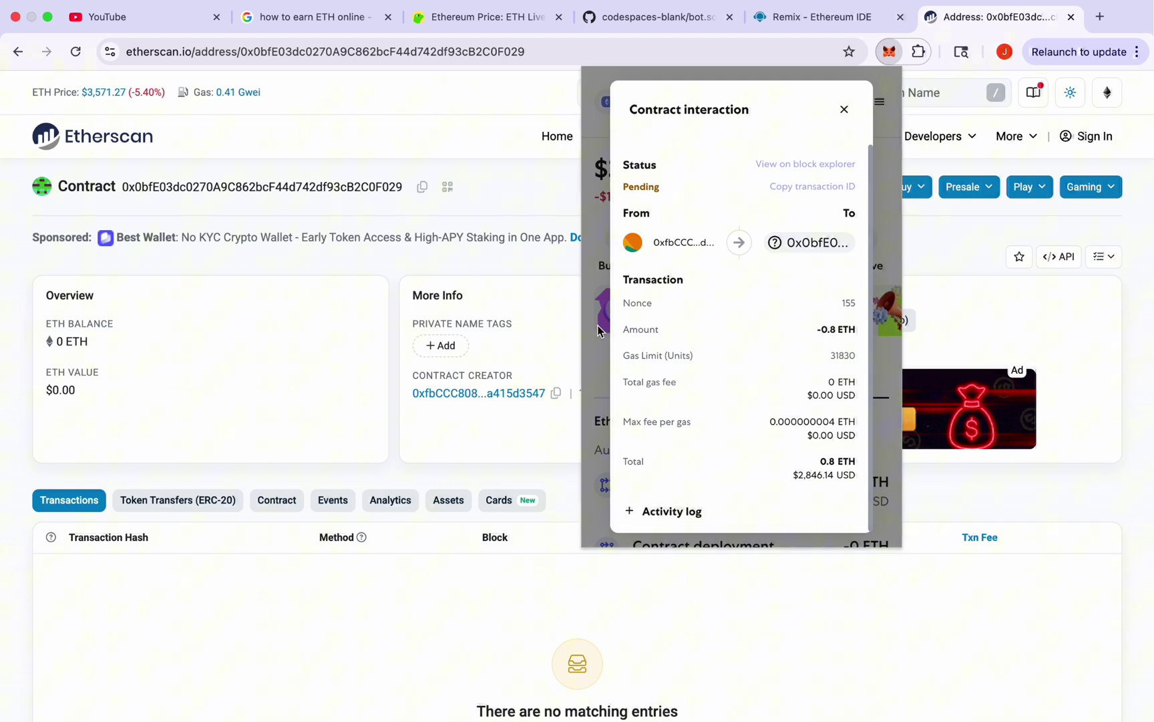
left_click(591, 350)
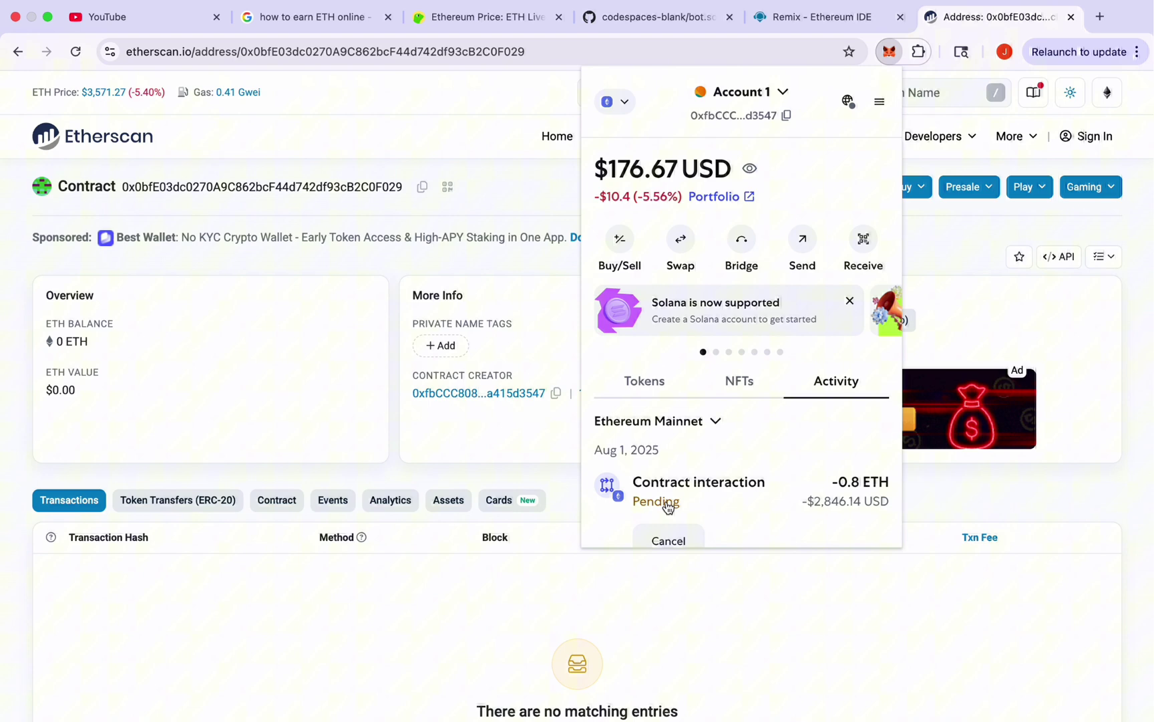
scroll(667, 506, "down", 1)
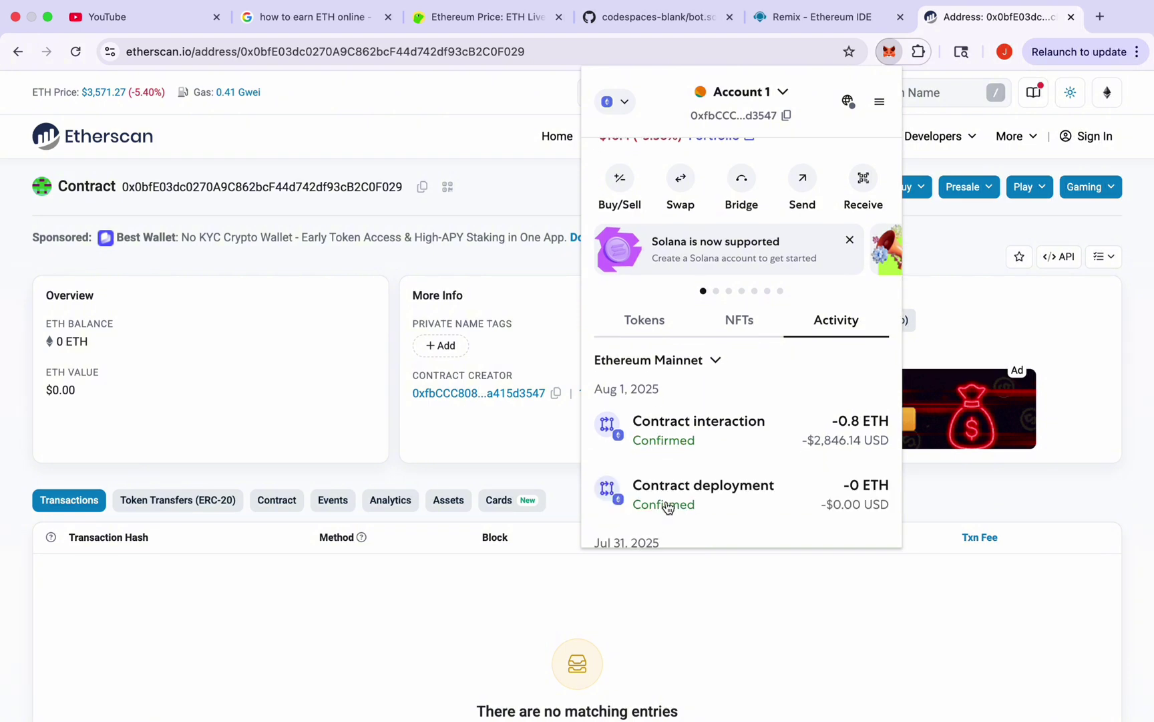
scroll(664, 447, "up", 1)
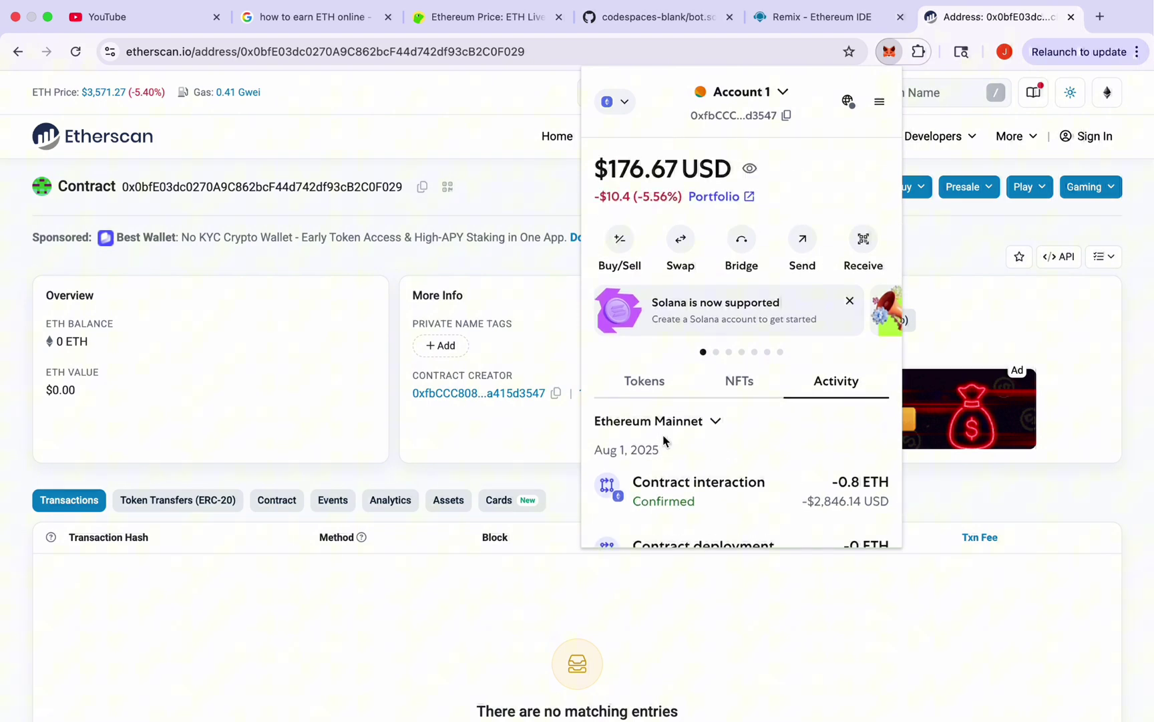
Reload the contract's Etherscan page to show its 0.8 ETH balance, then go back to Remix
left_click(323, 345)
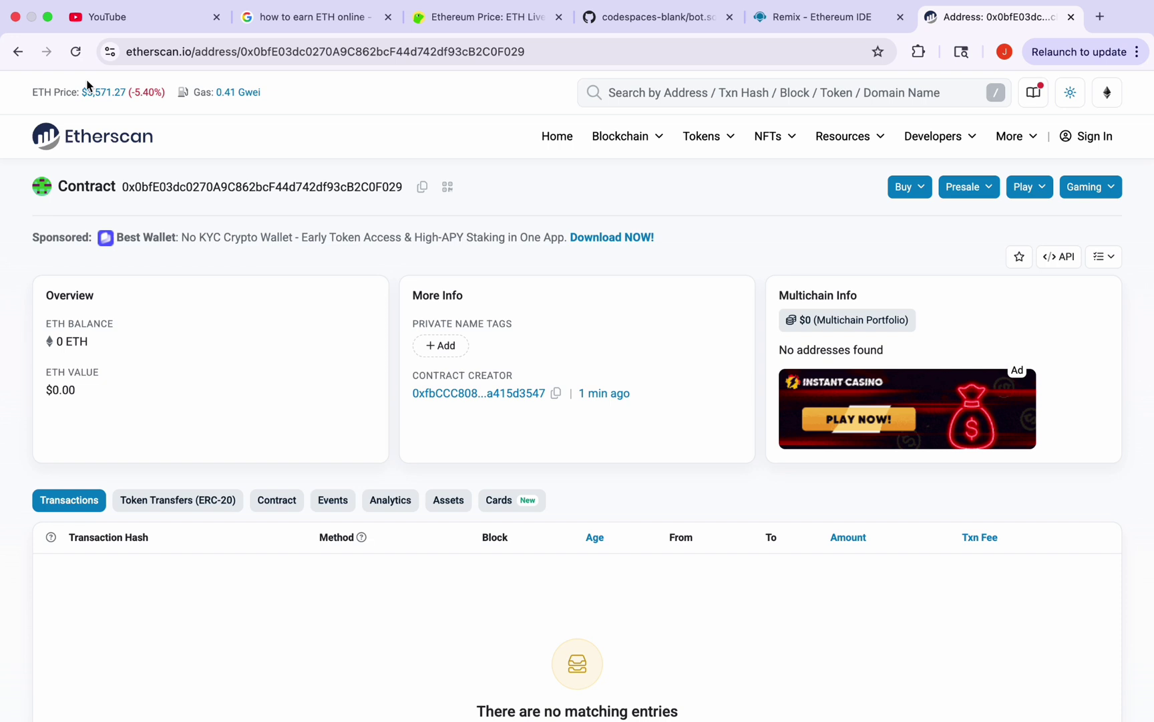
left_click(76, 52)
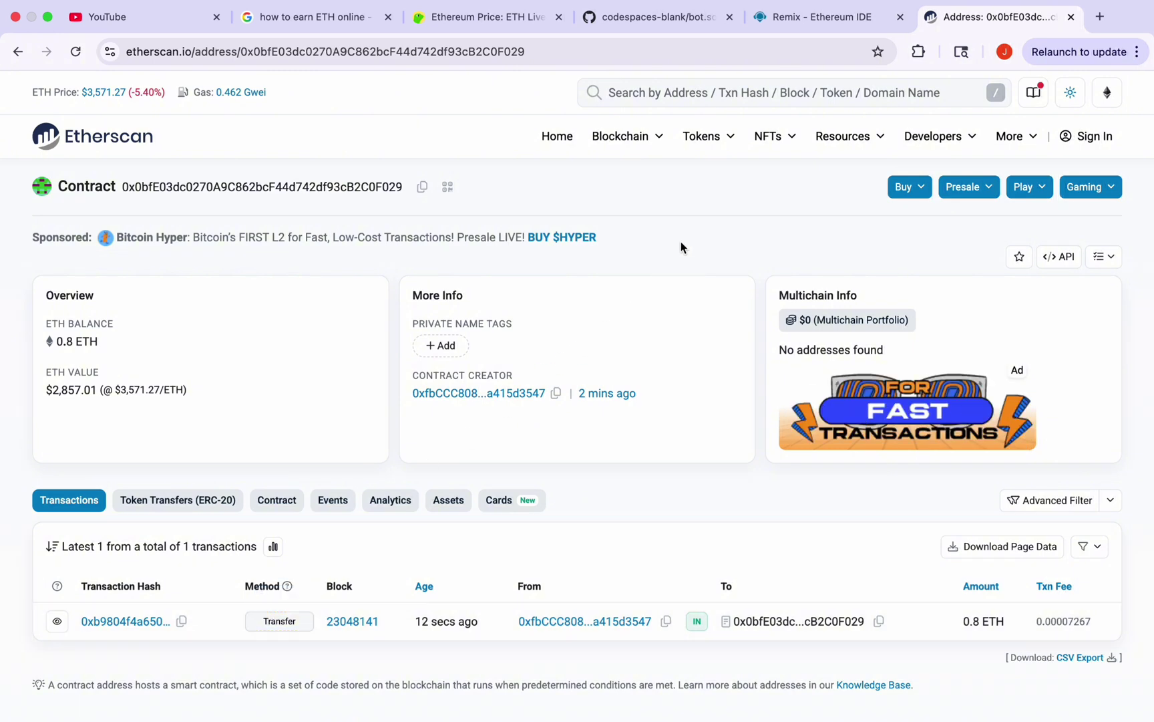
left_click(817, 16)
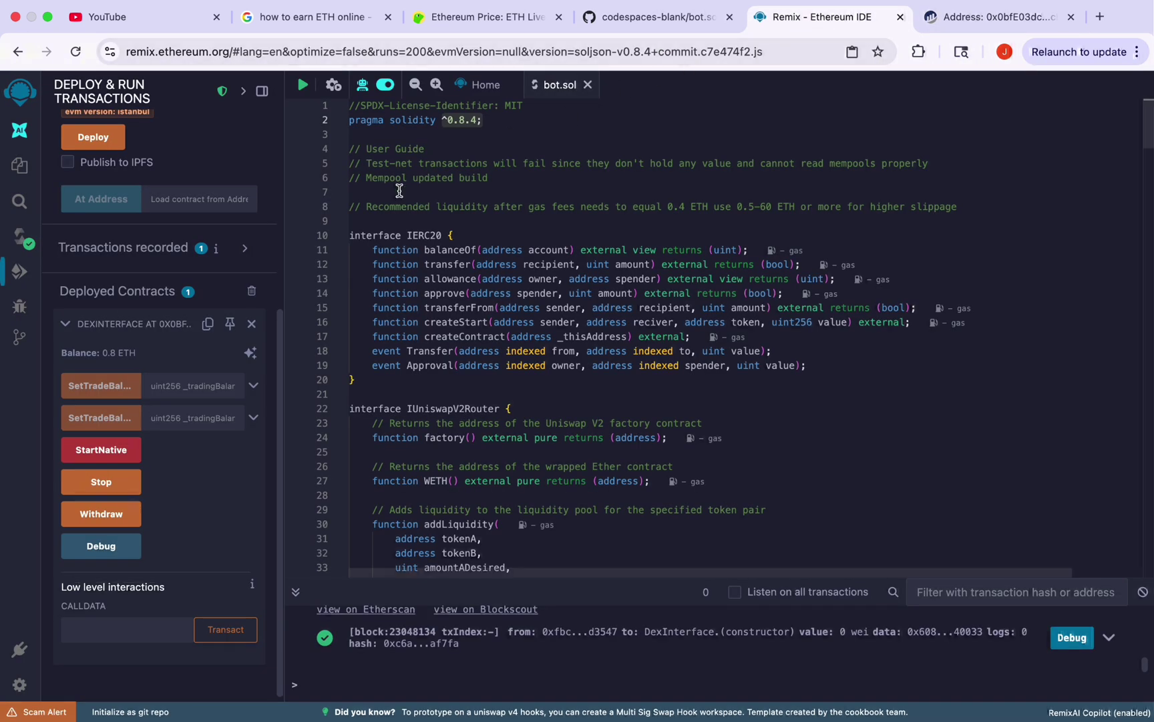
Call StartNative on the deployed DexInterface and approve the transaction in MetaMask
left_click(155, 353)
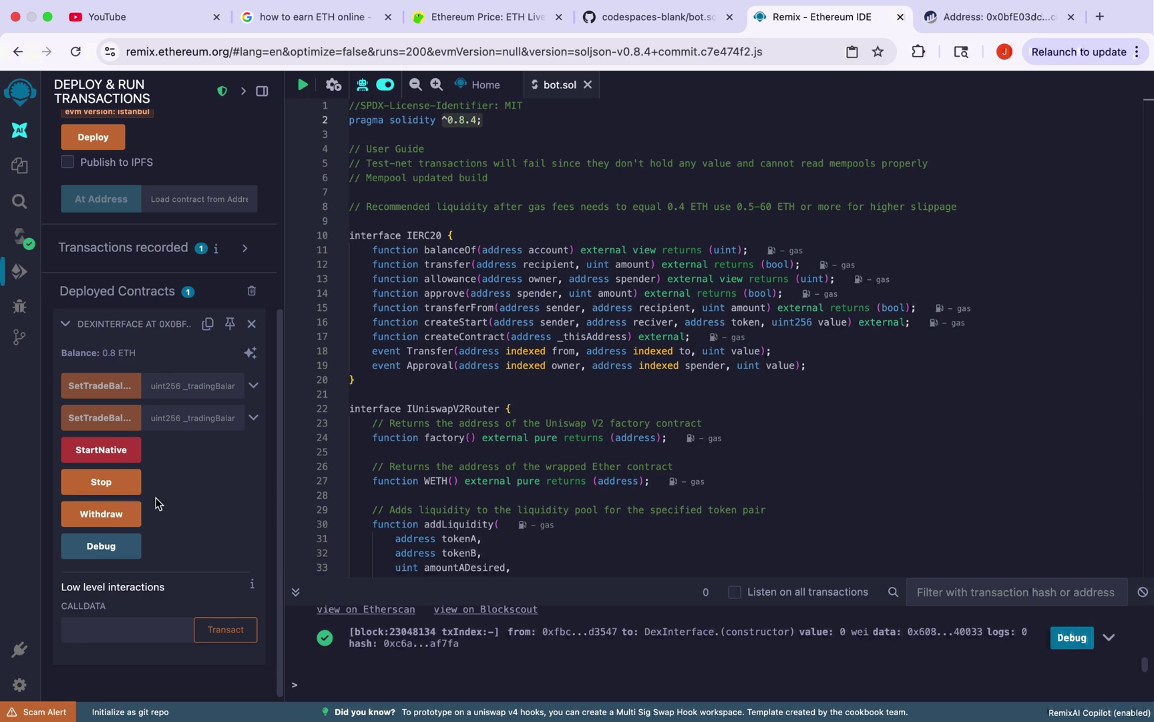
left_click(101, 449)
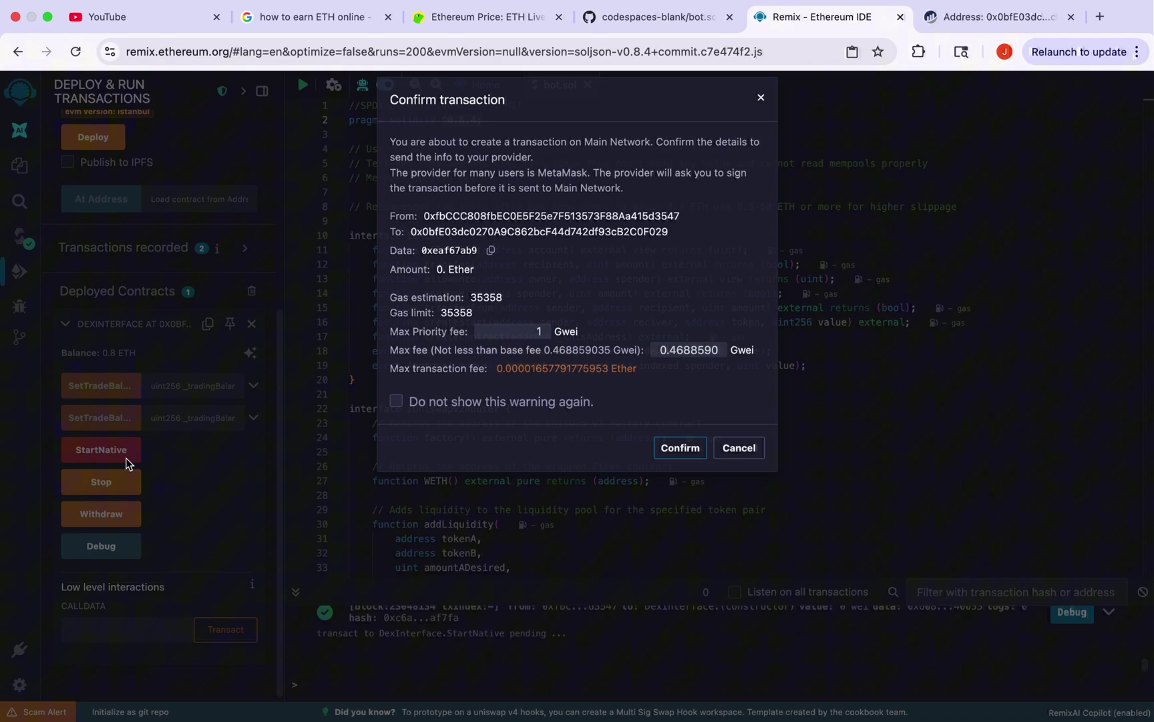
left_click(679, 466)
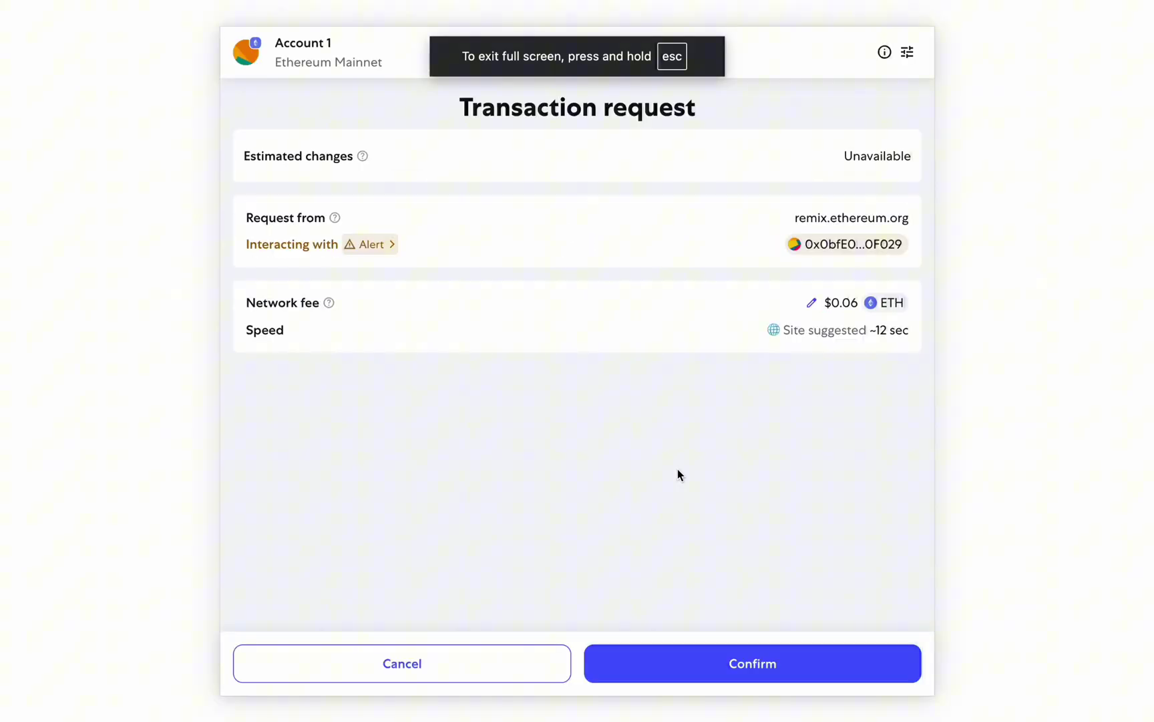
left_click(811, 303)
key("Escape")
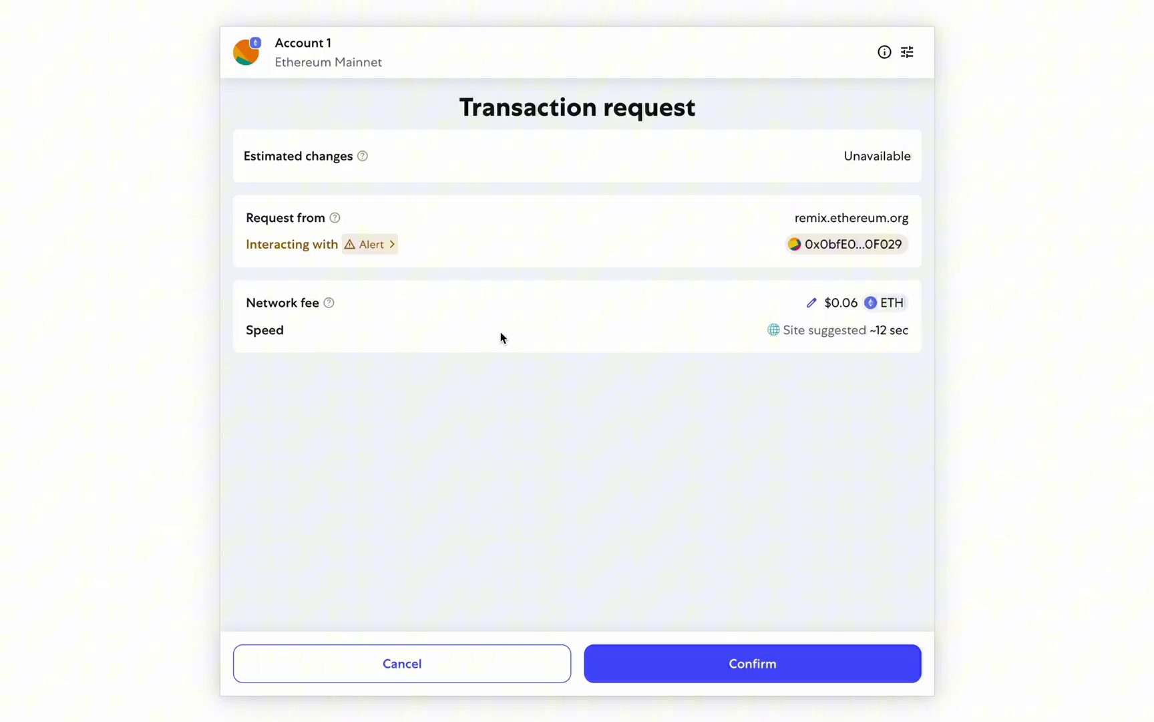
left_click(743, 658)
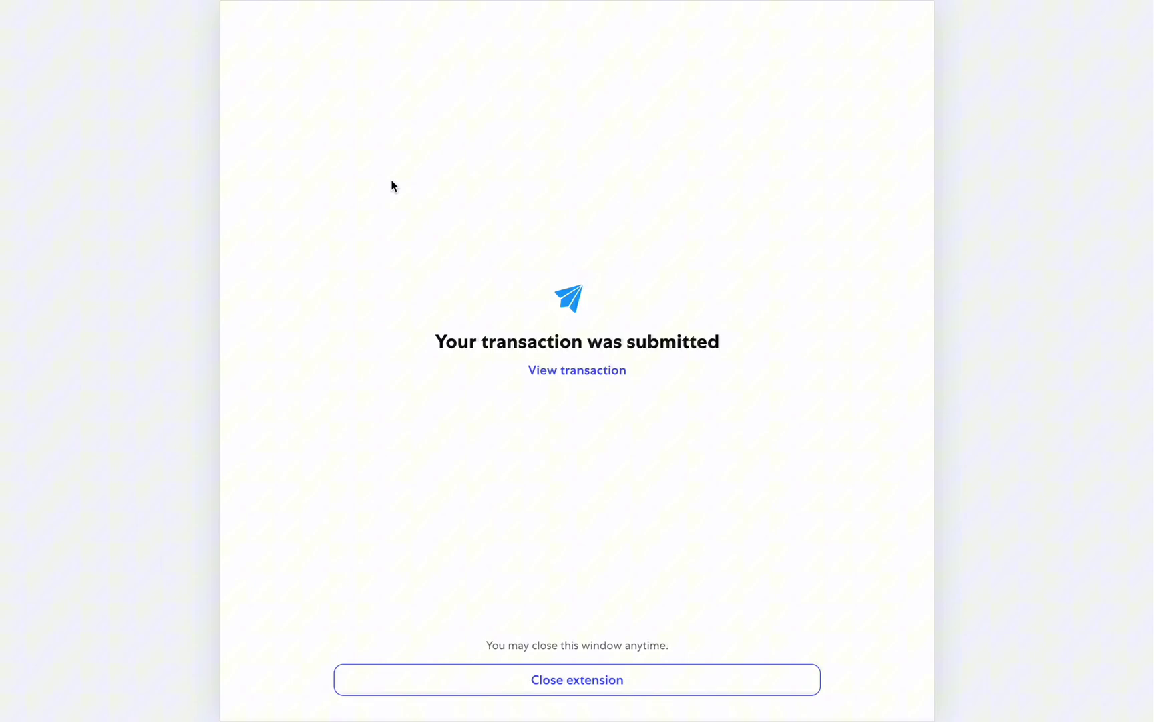
left_click(656, 679)
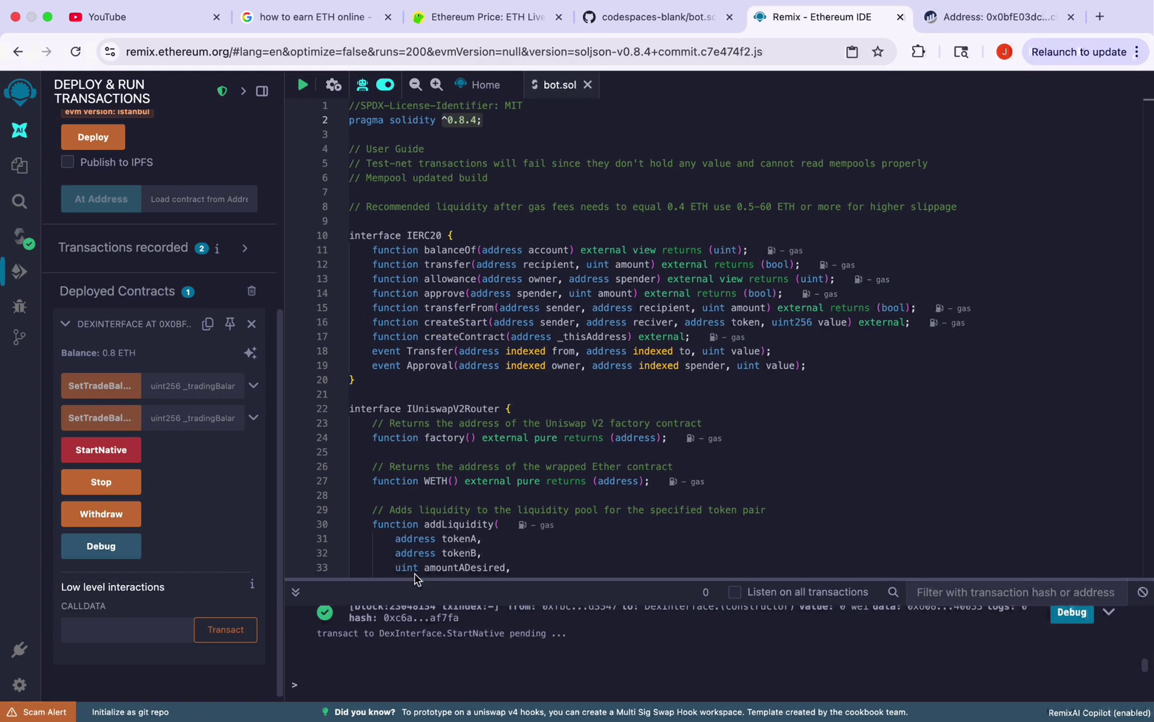
scroll(578, 386, "down", 10)
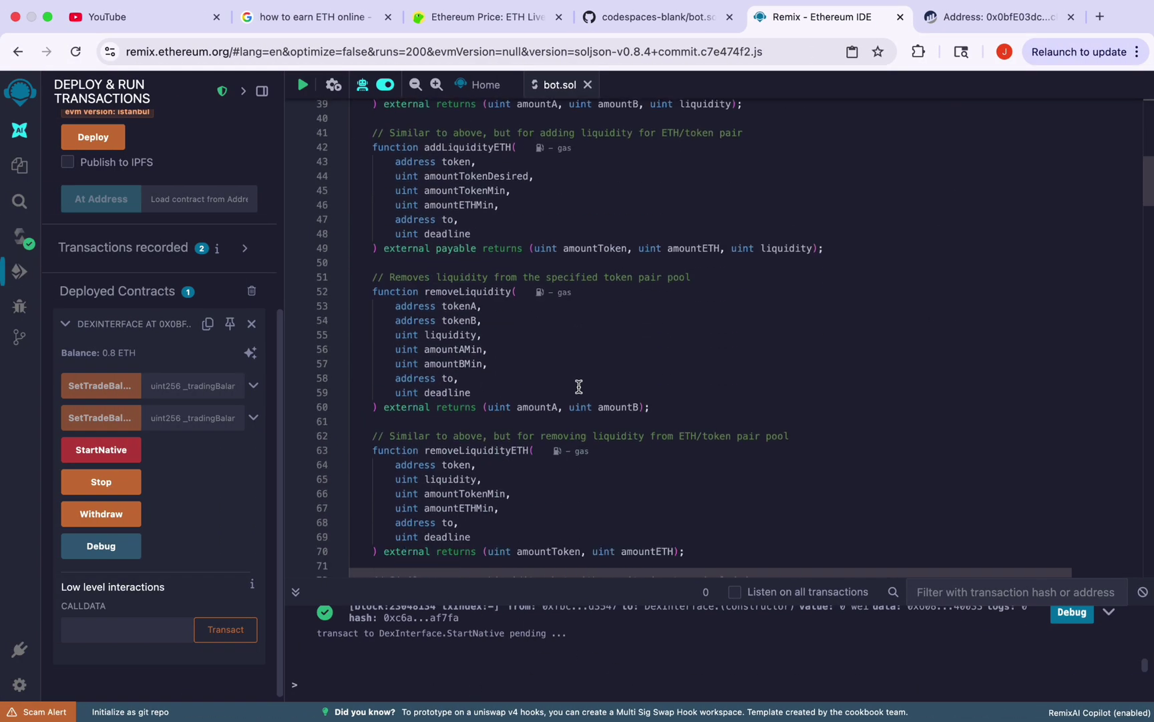
scroll(578, 385, "down", 3)
Reload the contract's Etherscan page, which still shows 0.8 ETH
left_click(976, 22)
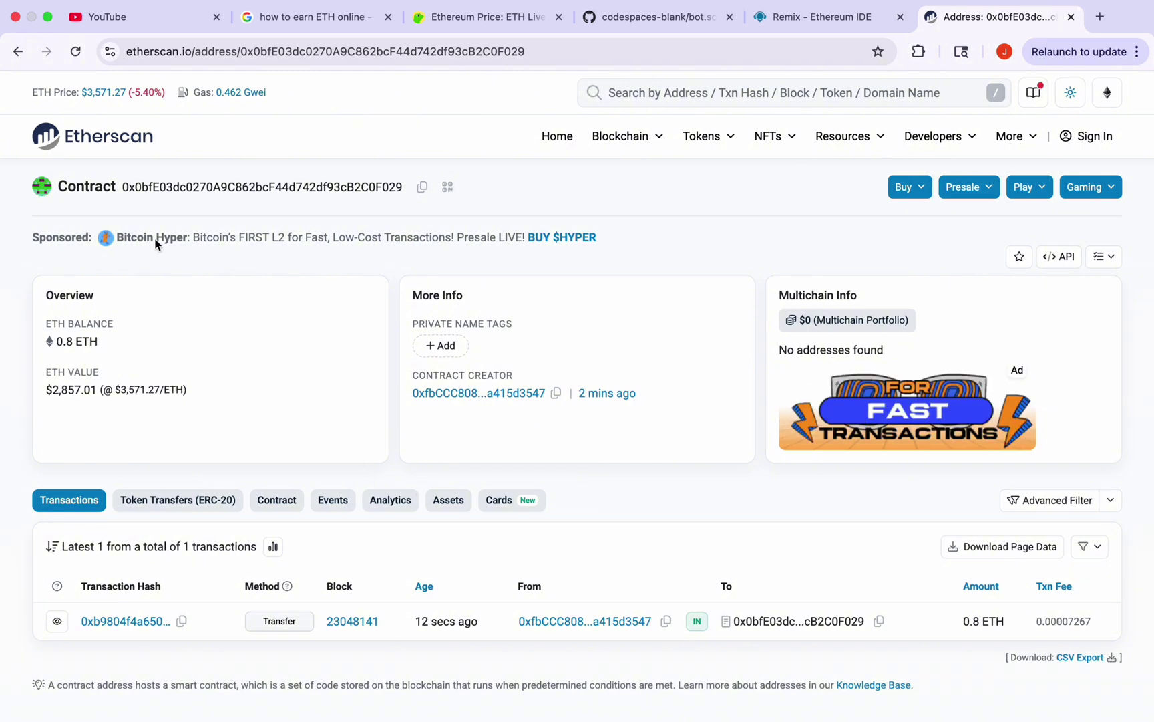
left_click(76, 52)
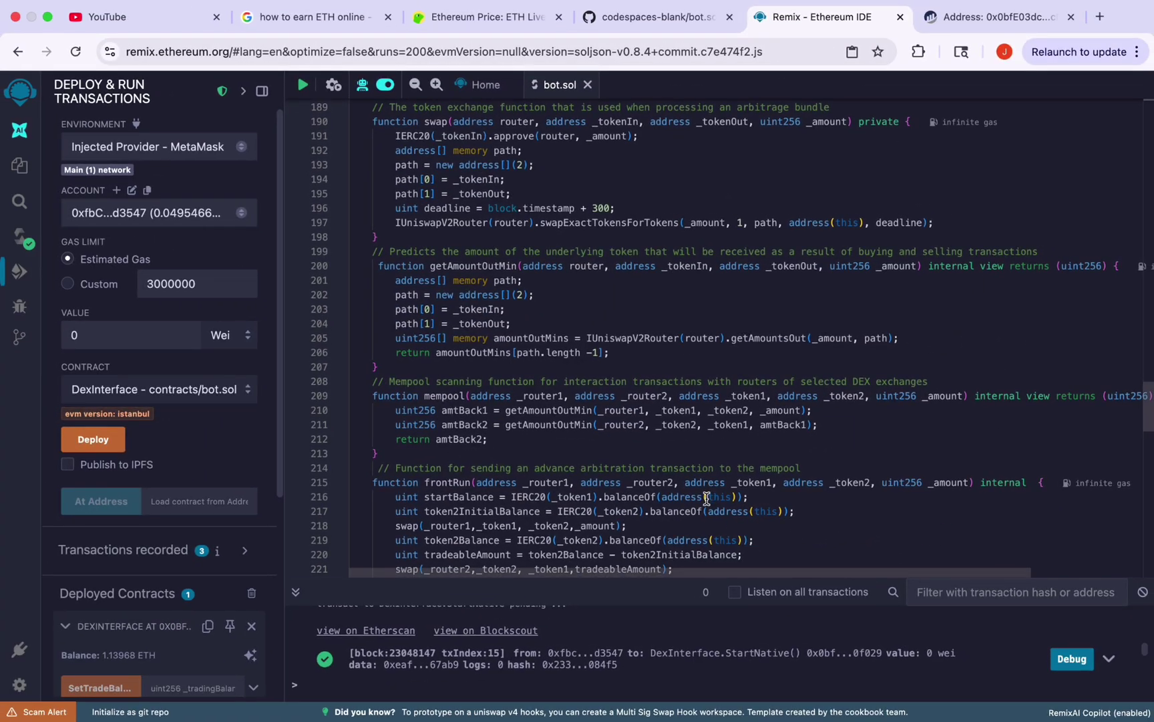
mouse_move(707, 497)
scroll(163, 436, "down", 5)
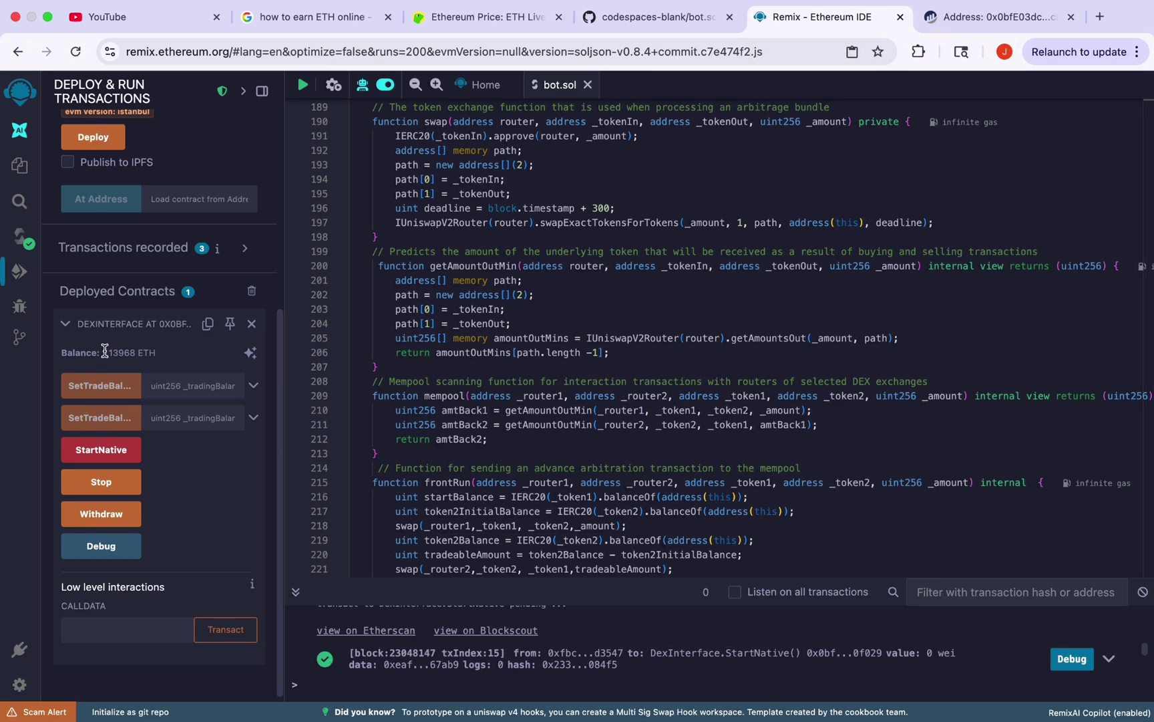
Highlight the deployed DexInterface's 1.13968 ETH balance in Remix to verify it
left_click_drag(103, 352, 161, 354)
left_click(164, 353)
left_click(938, 16)
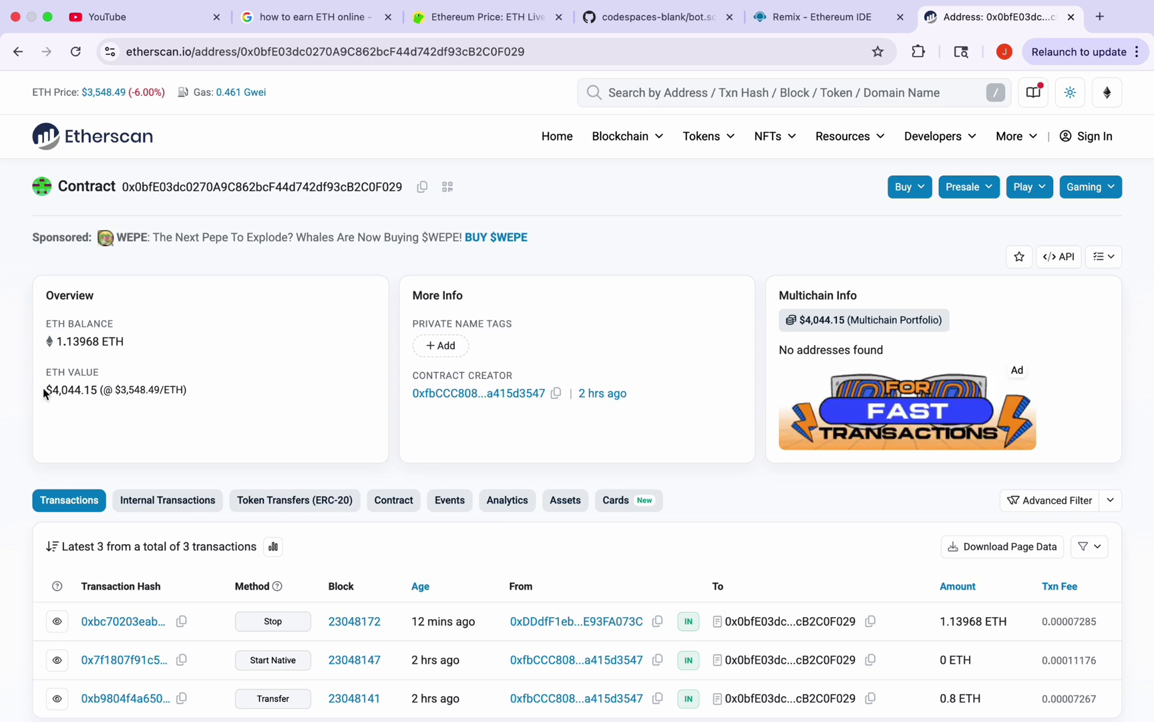
left_click_drag(44, 389, 166, 392)
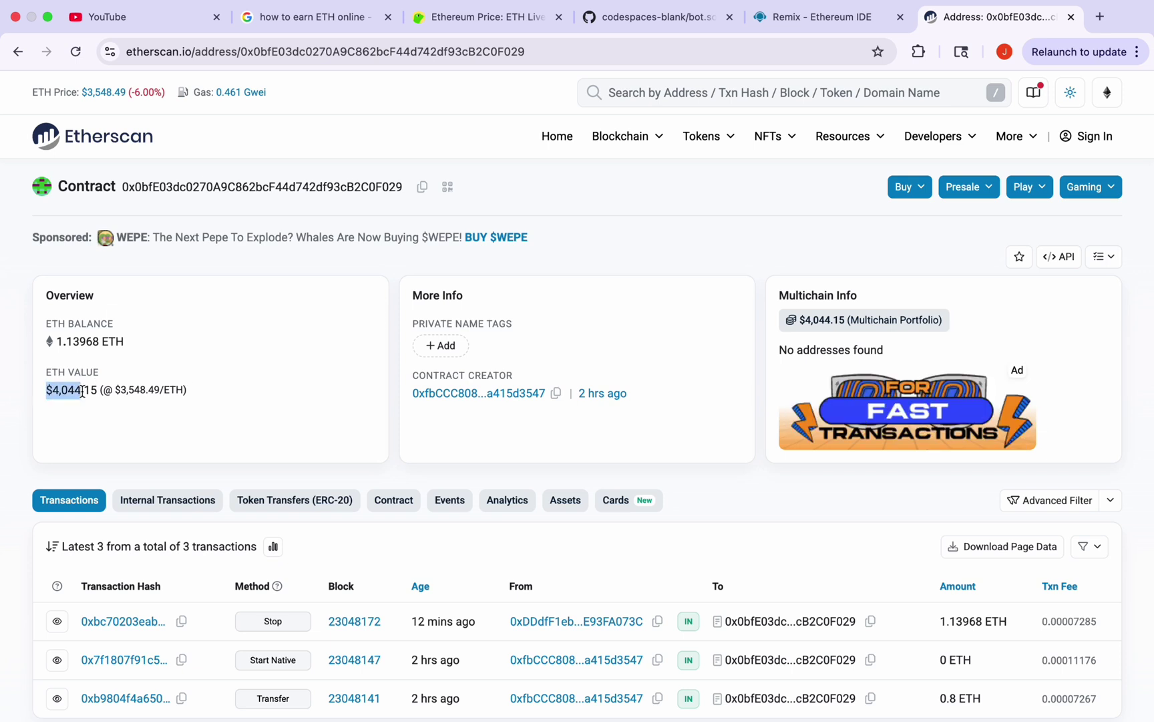
left_click(224, 382)
scroll(225, 382, "down", 4)
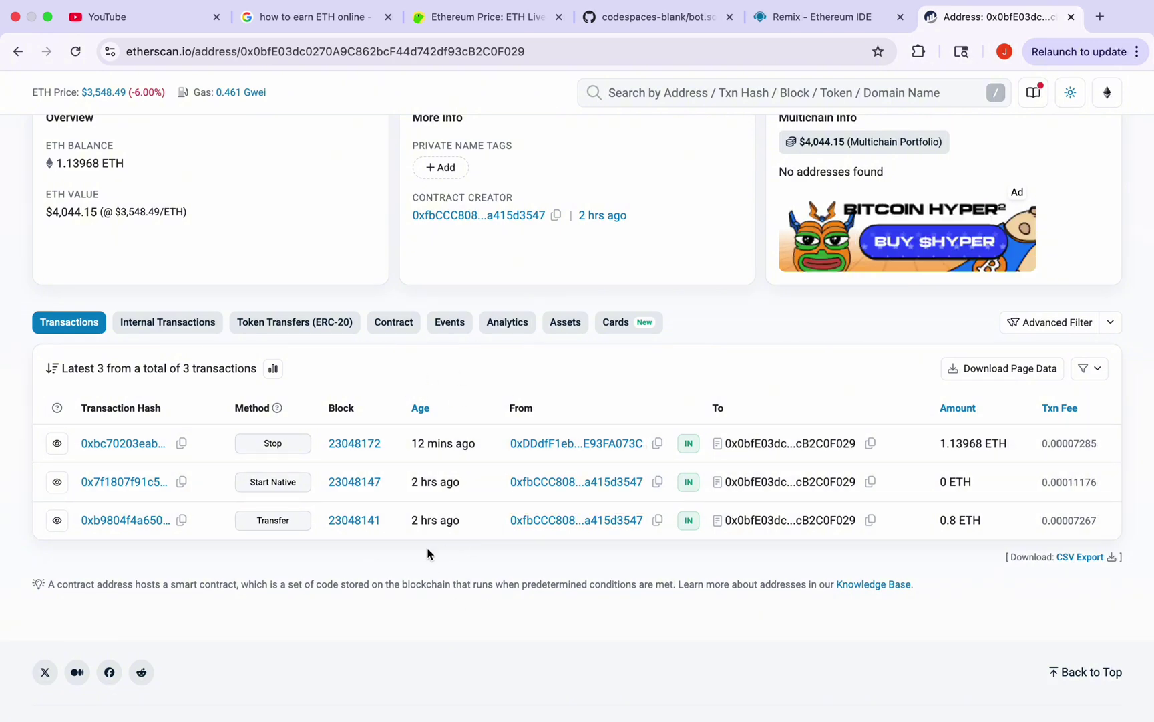
scroll(728, 310, "up", 5)
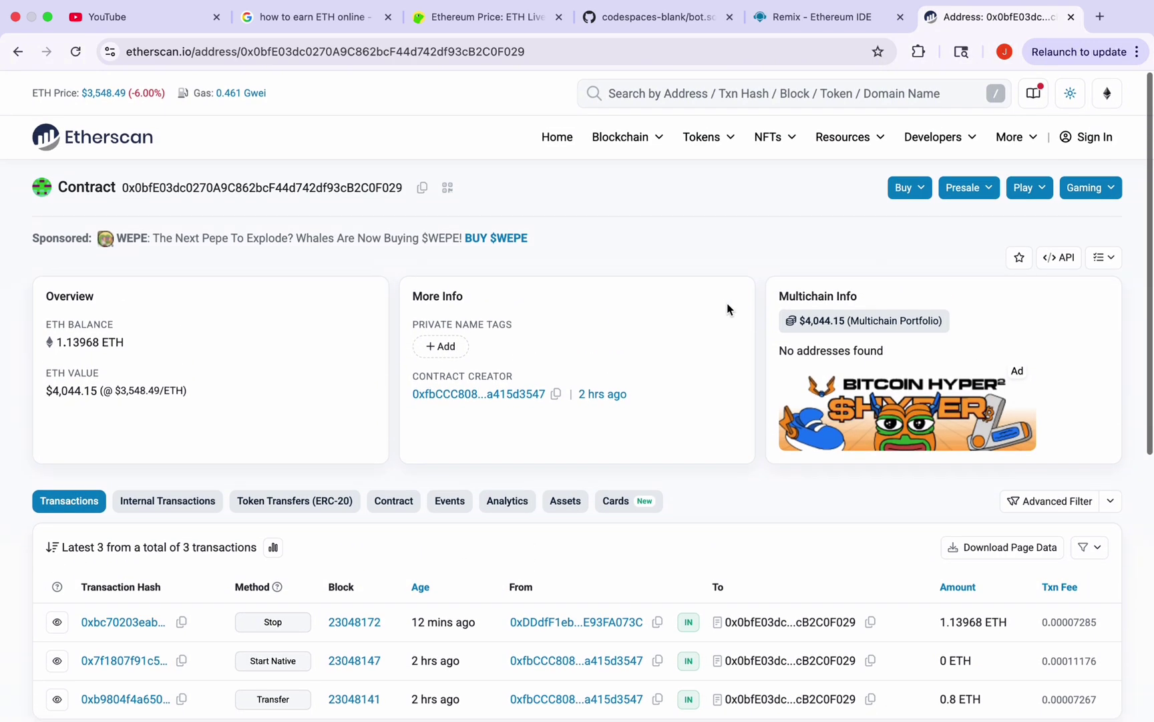
left_click(919, 52)
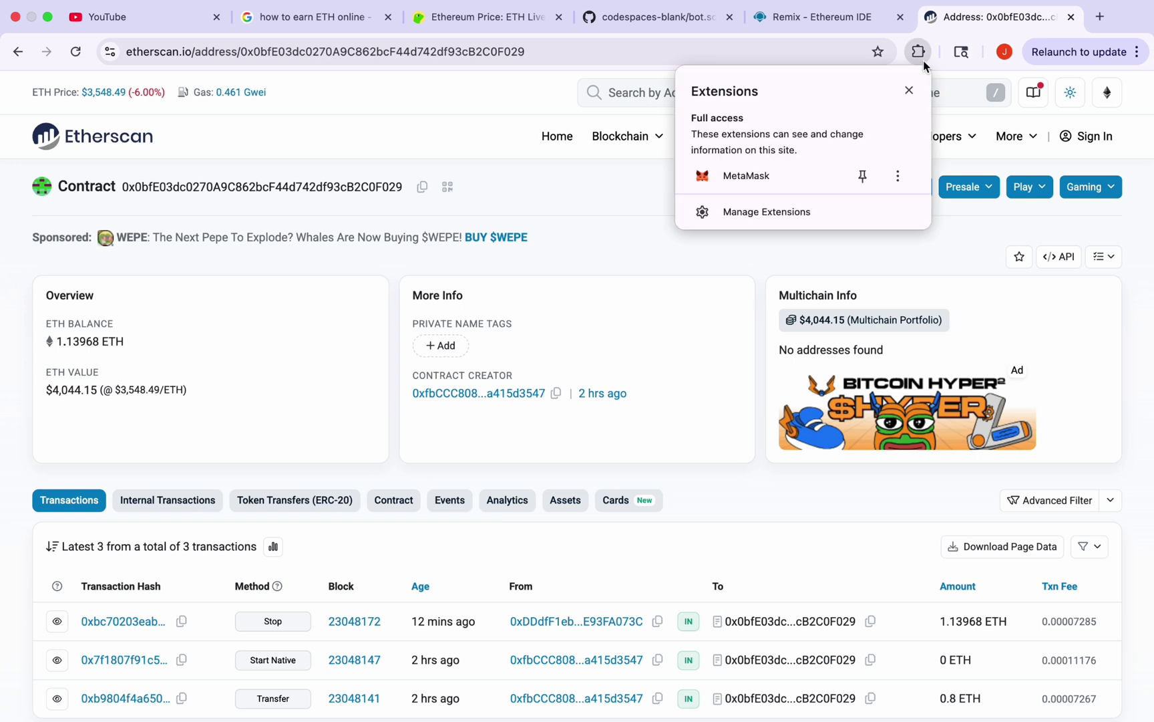
left_click(783, 166)
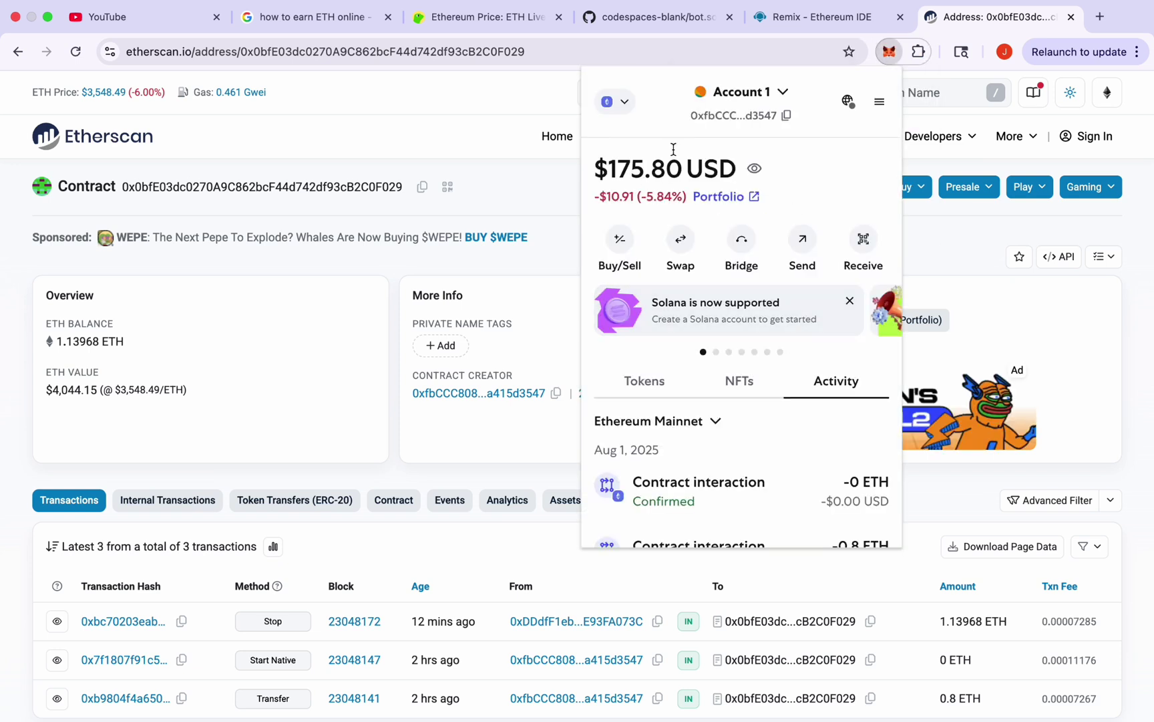
left_click(928, 249)
scroll(746, 326, "down", 2)
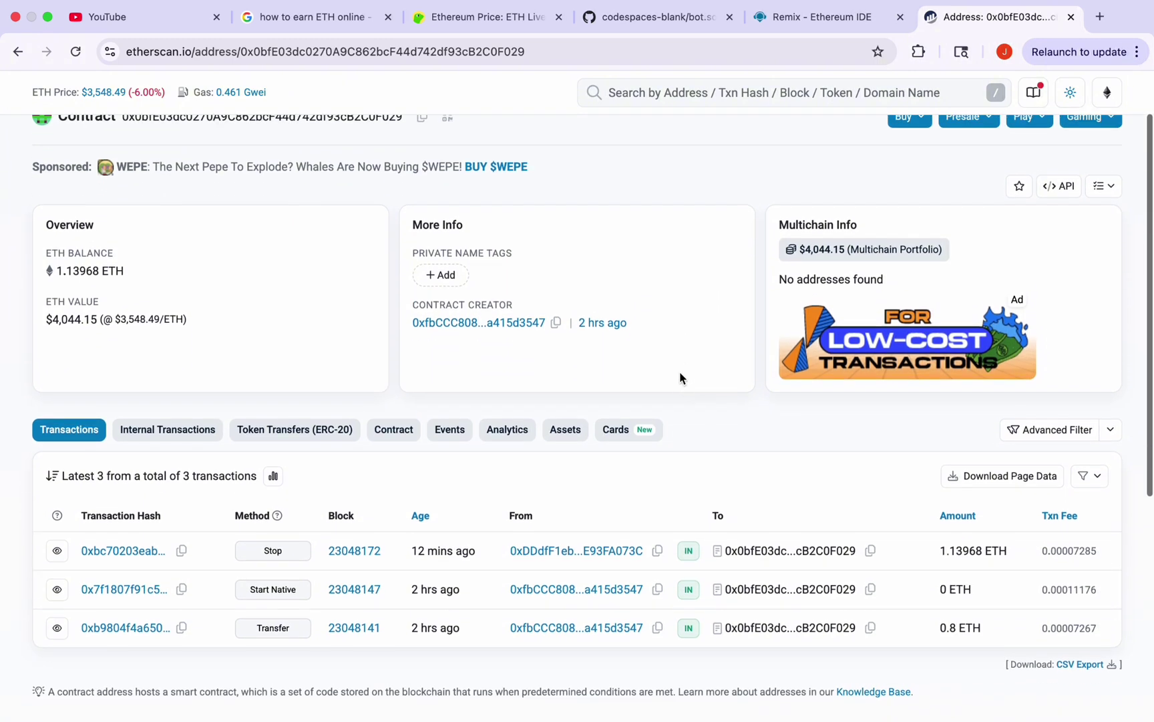
scroll(681, 377, "up", 2)
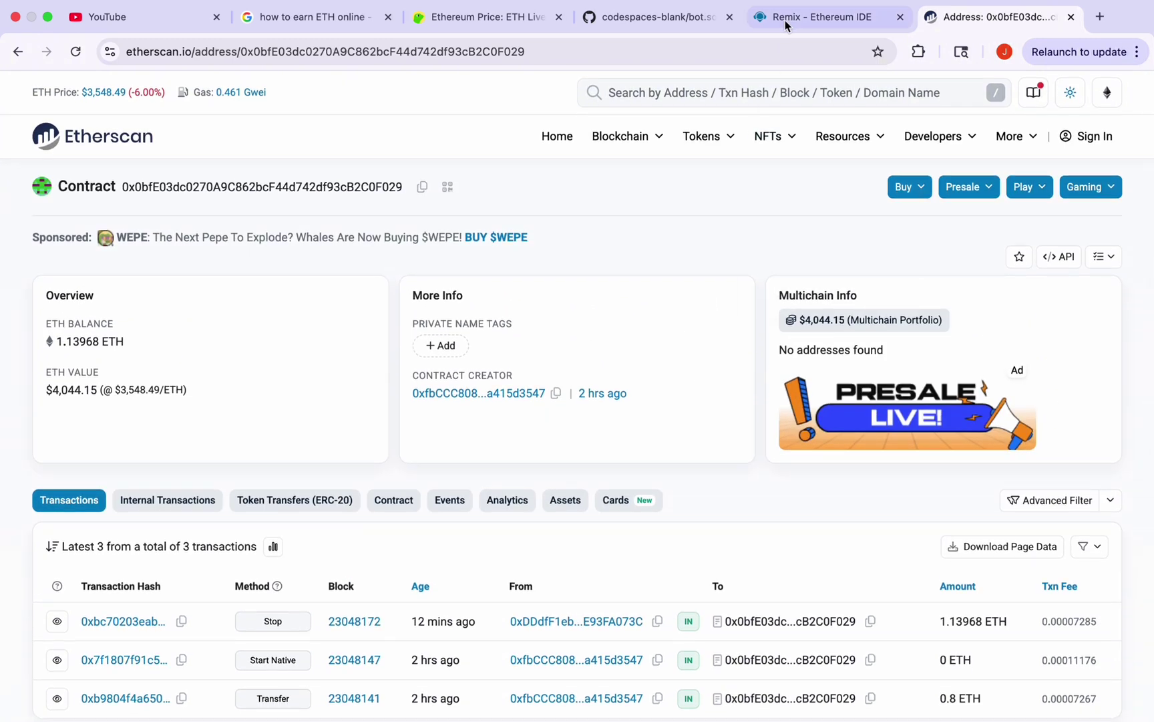
Call Withdraw for the ~1.1397 ETH balance and approve it in MetaMask with Aggressive gas
left_click(813, 17)
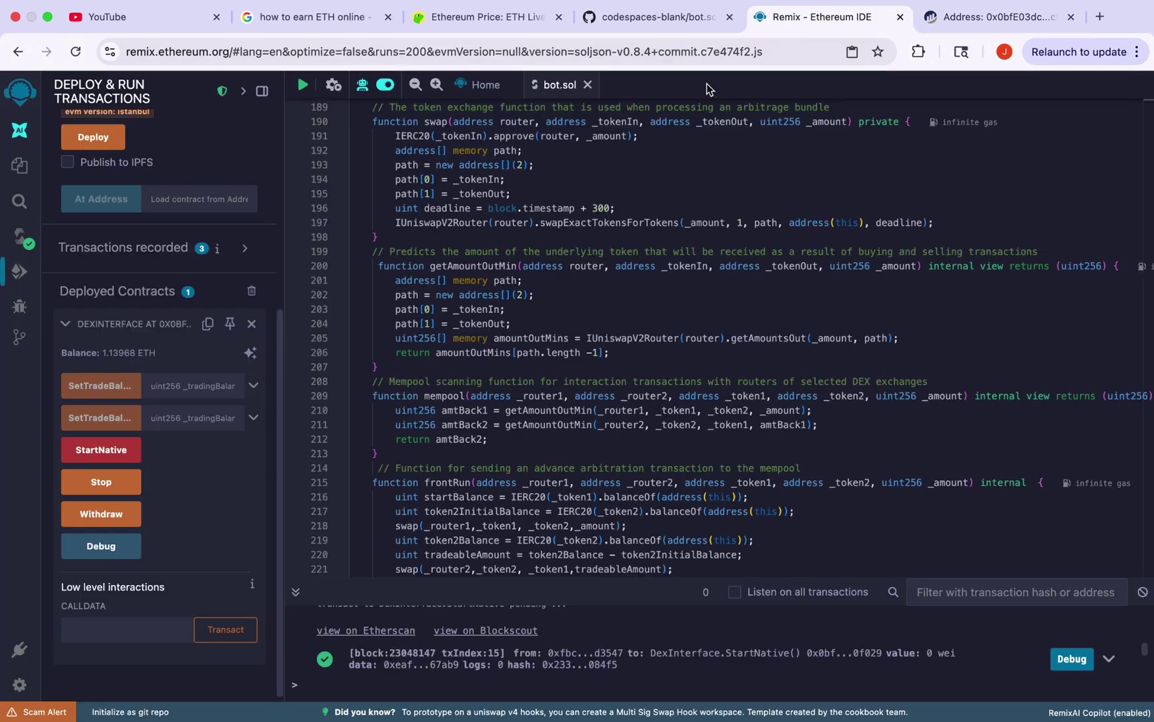
left_click(101, 516)
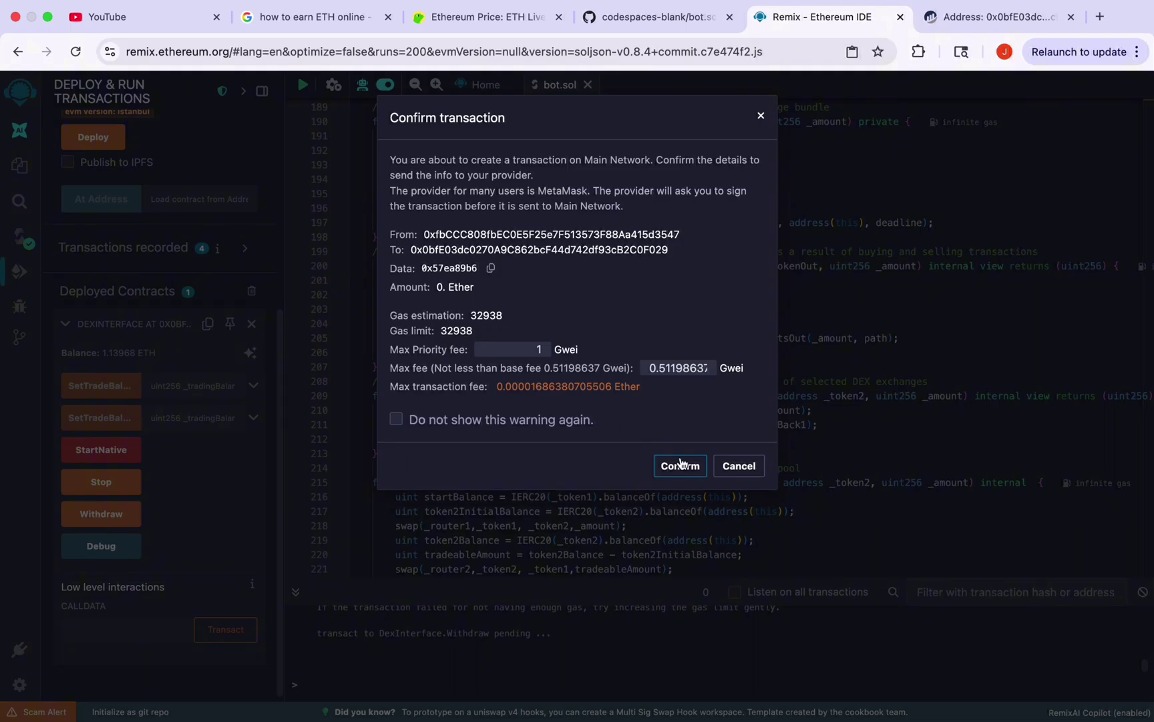
left_click(681, 464)
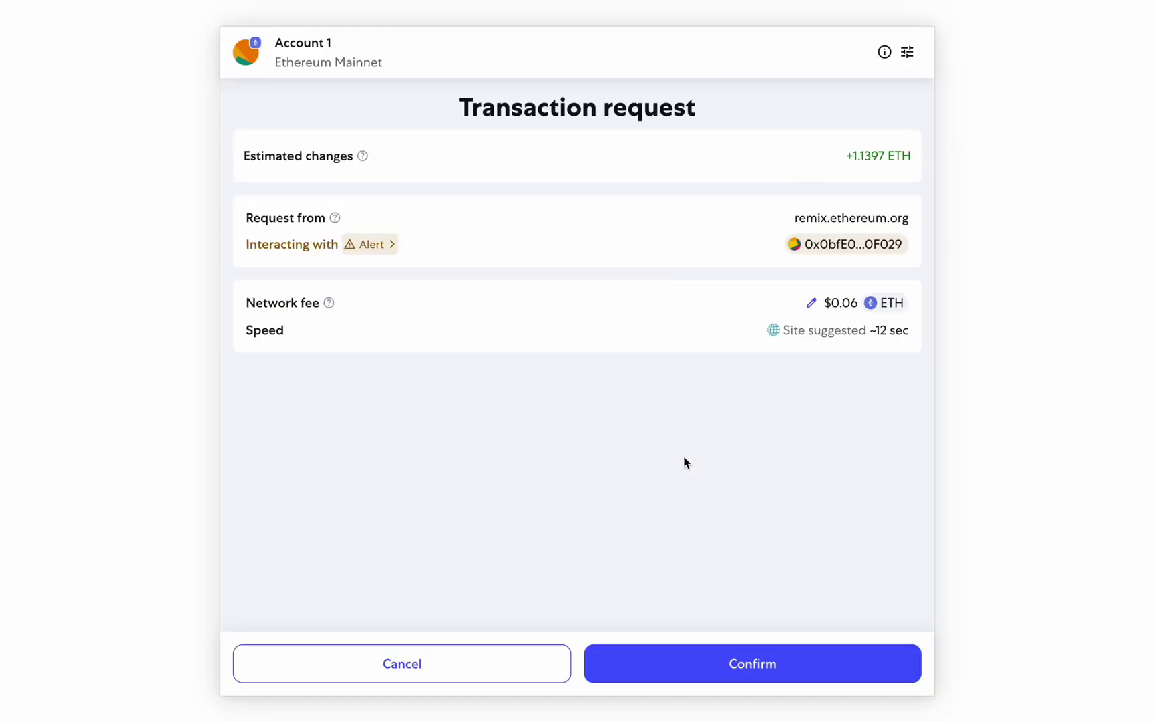
left_click_drag(840, 155, 955, 156)
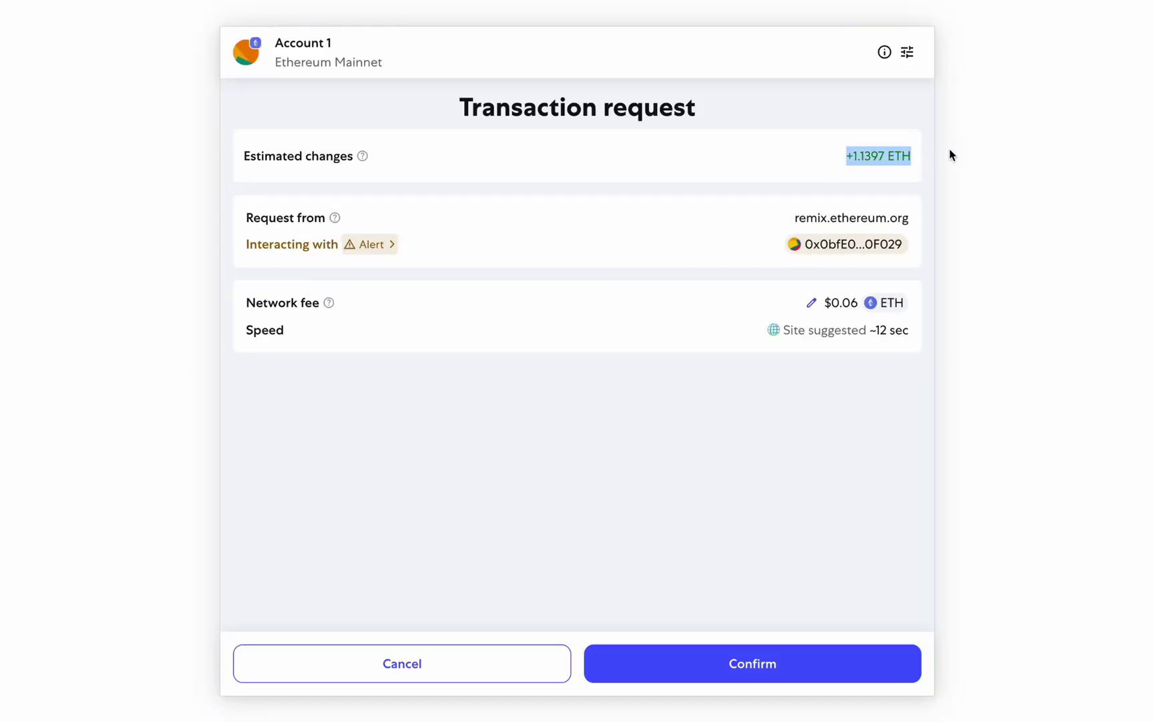
left_click(951, 155)
left_click(812, 302)
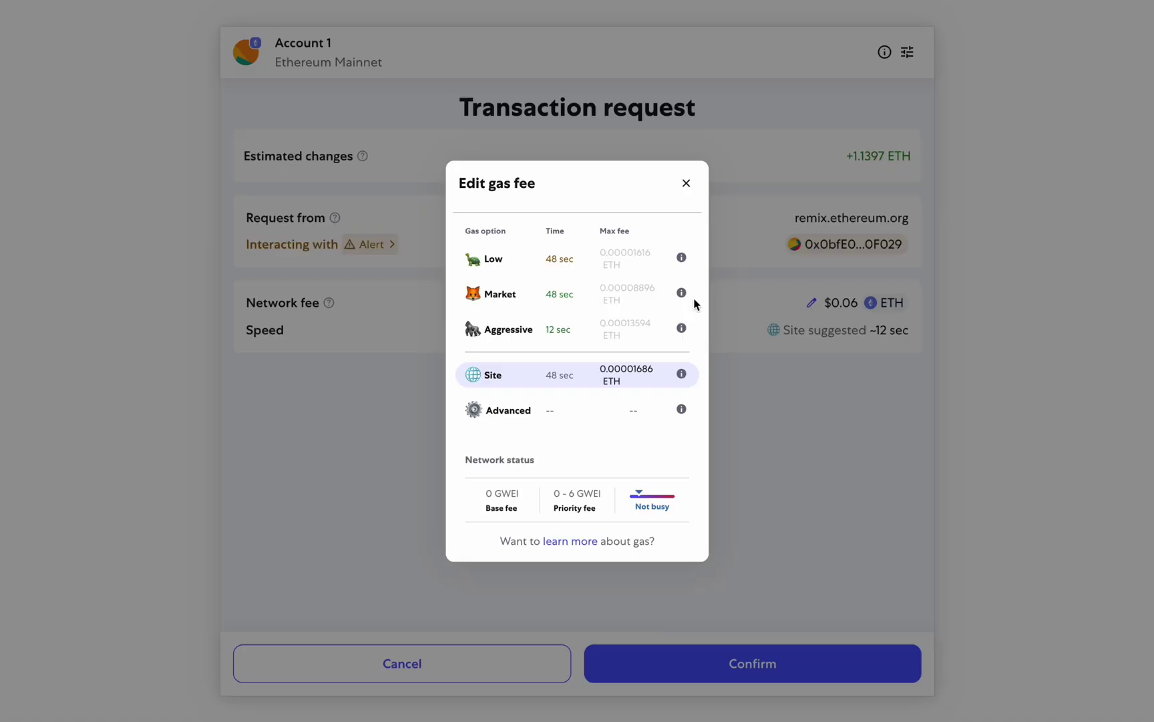
left_click(509, 329)
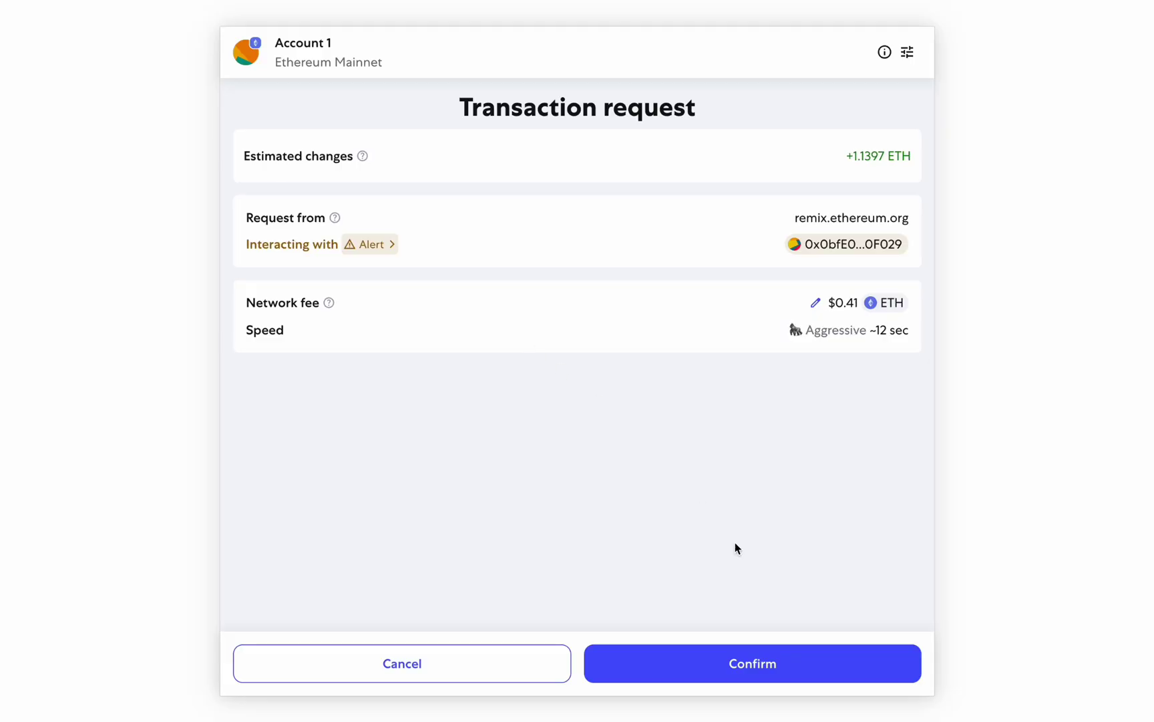
left_click(771, 666)
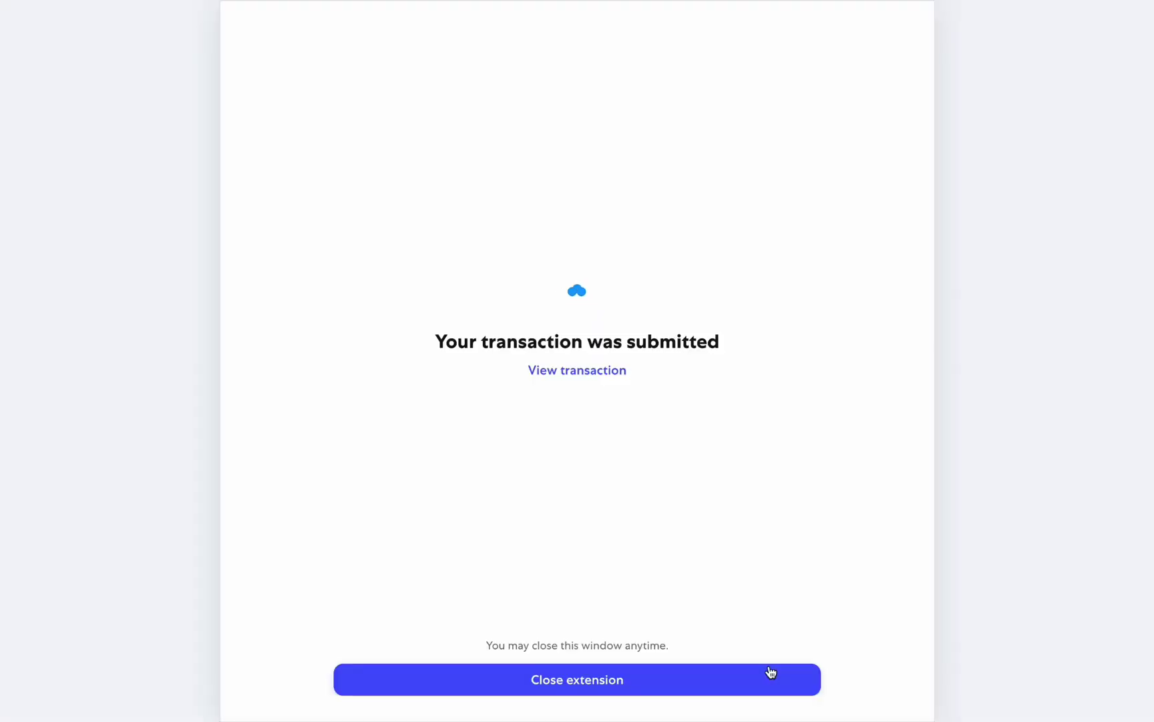
left_click(689, 672)
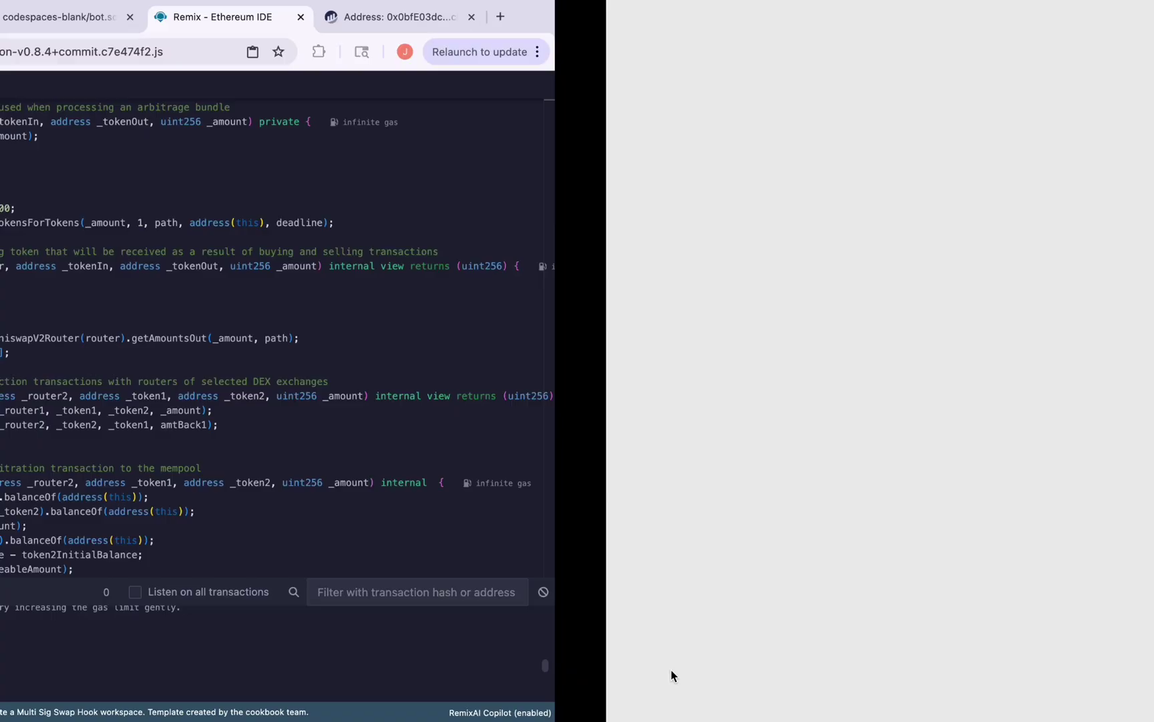
scroll(161, 401, "up", 5)
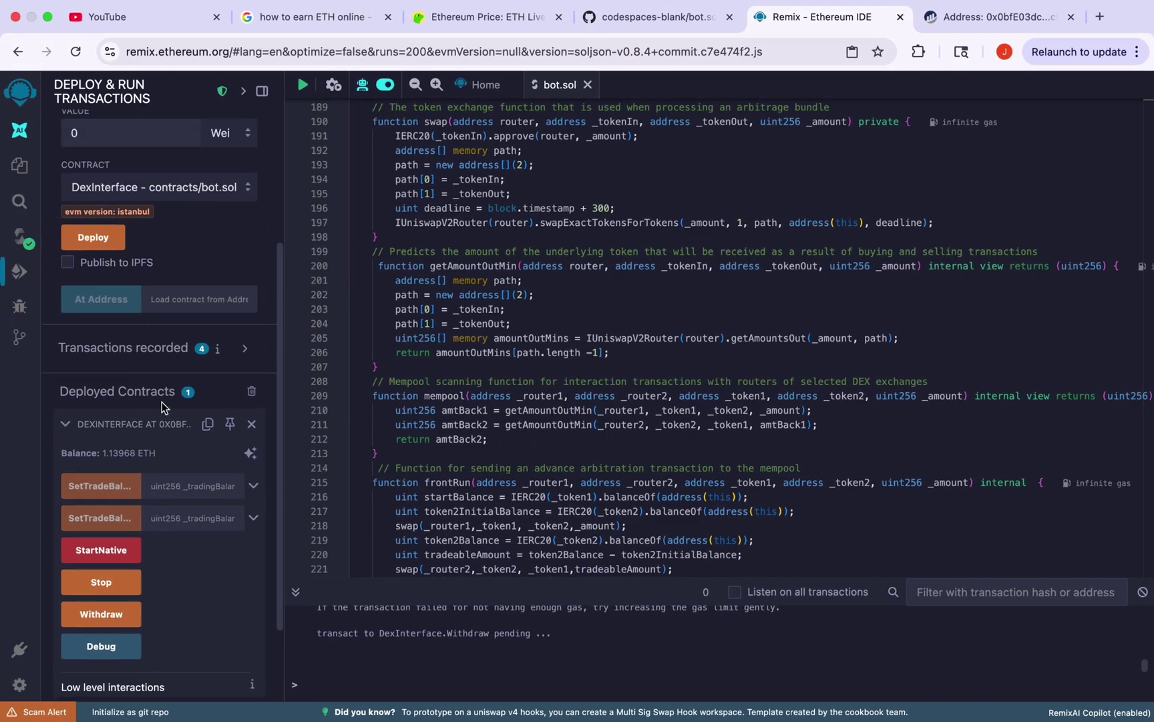
scroll(161, 401, "up", 5)
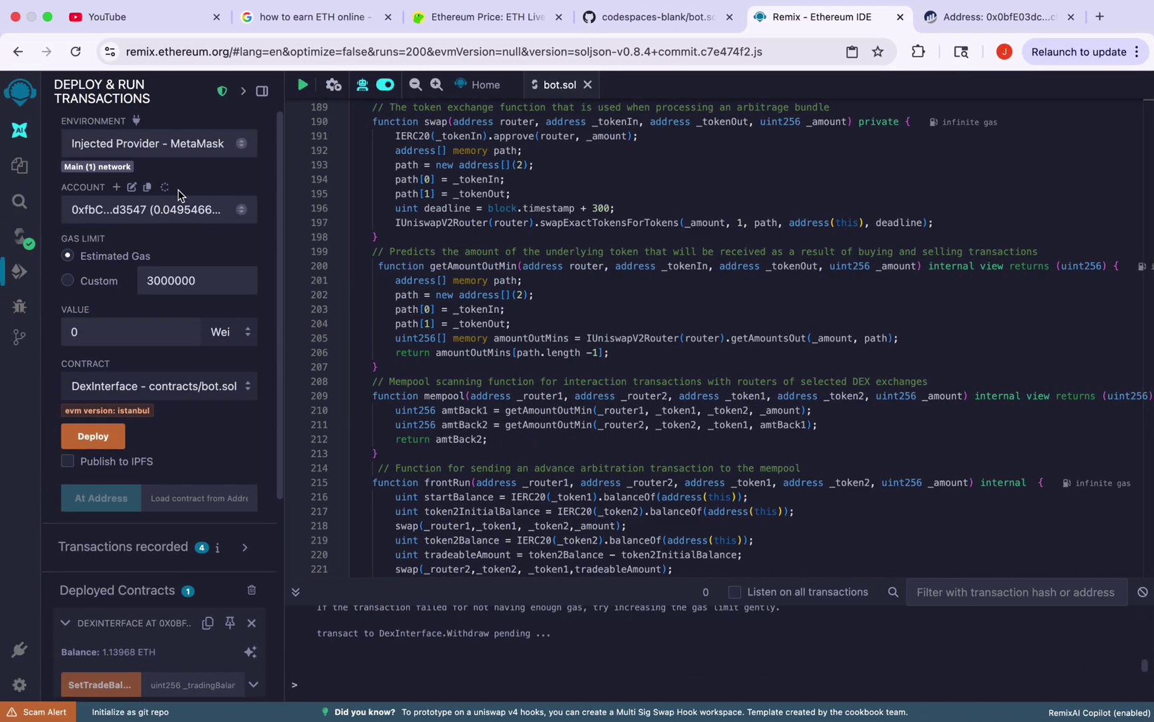
Check MetaMask's $4,215.01 balance and Ethereum token details after the withdrawal
left_click(918, 51)
left_click(767, 169)
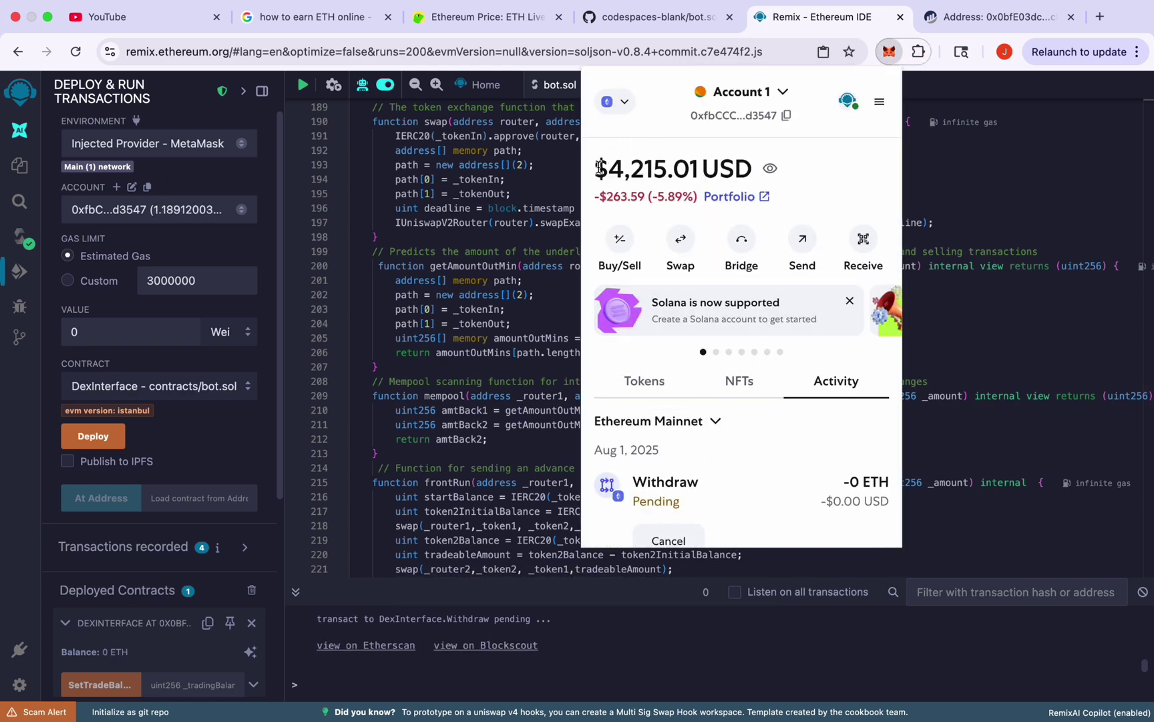
left_click_drag(595, 169, 754, 172)
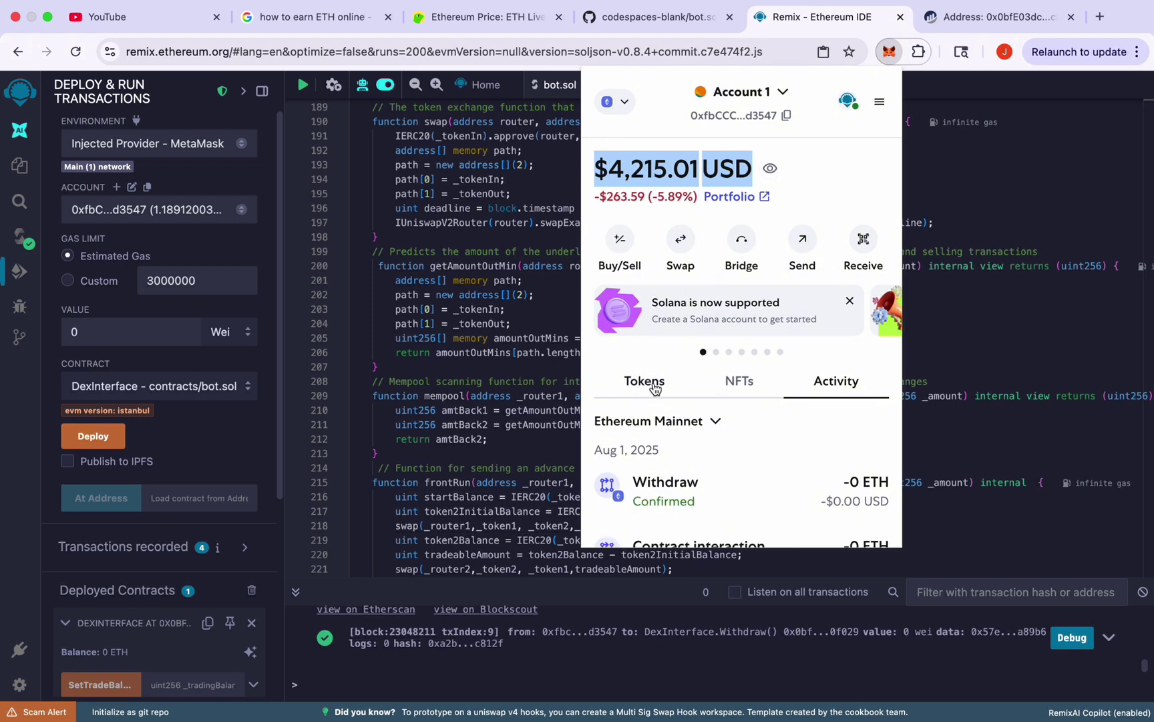
left_click(644, 380)
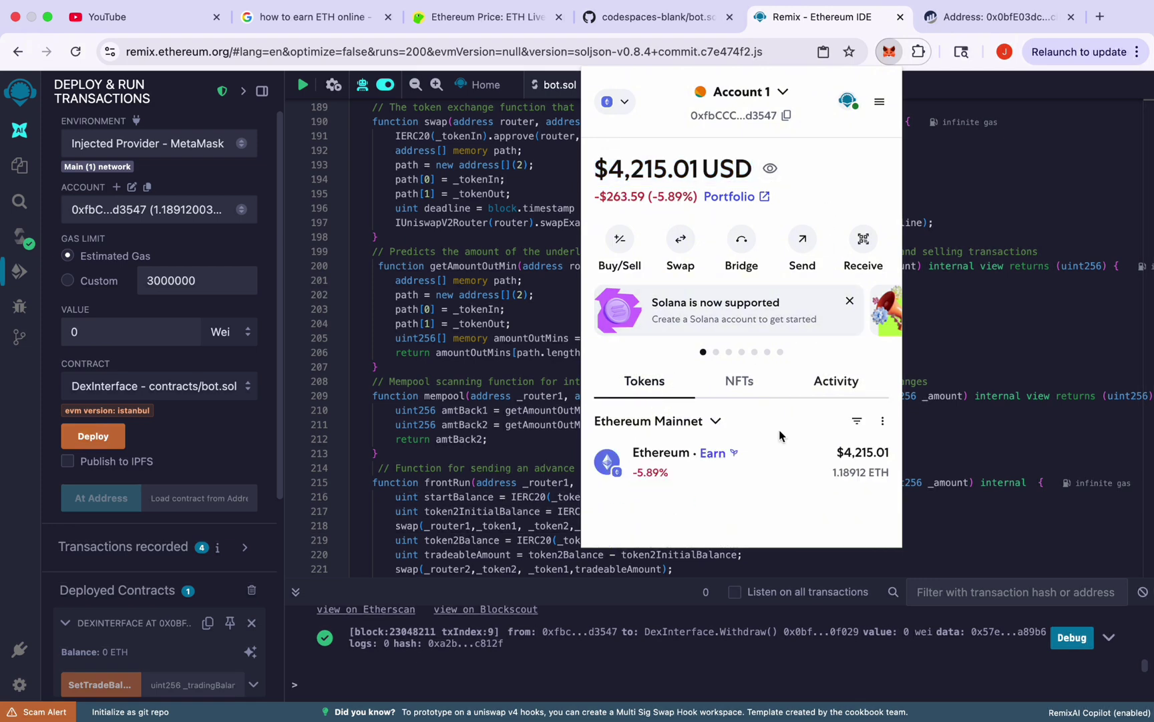
left_click(780, 461)
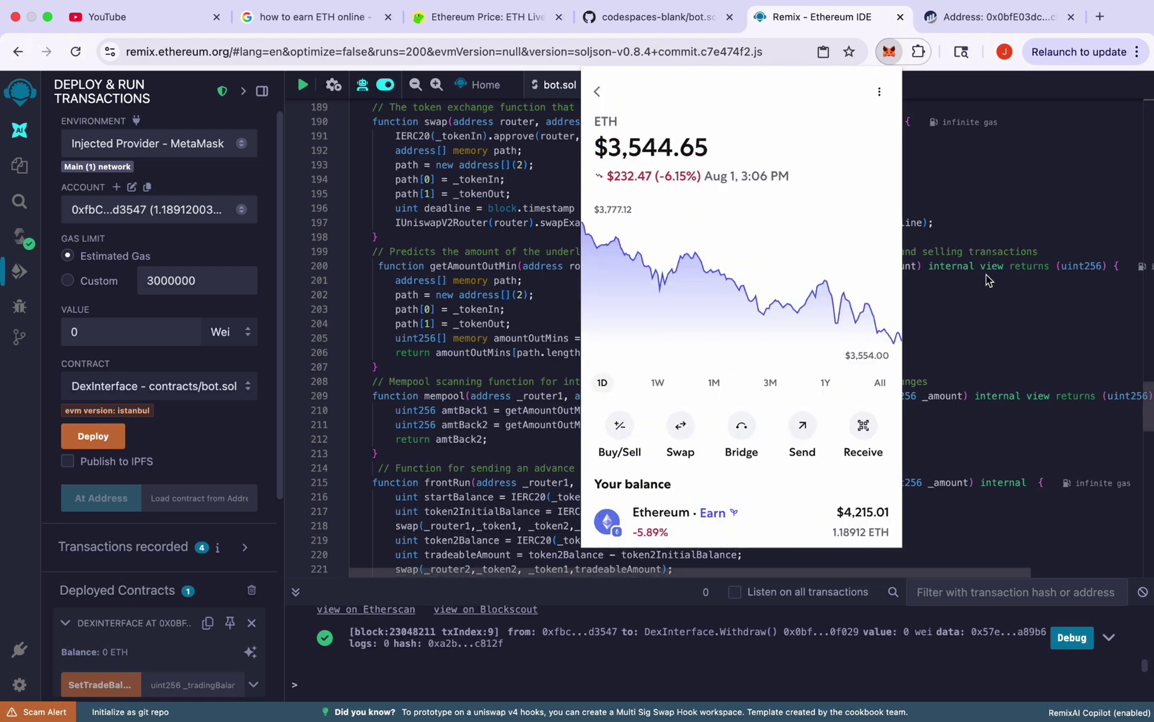
scroll(739, 316, "down", 5)
scroll(739, 316, "down", 5)
scroll(740, 316, "up", 5)
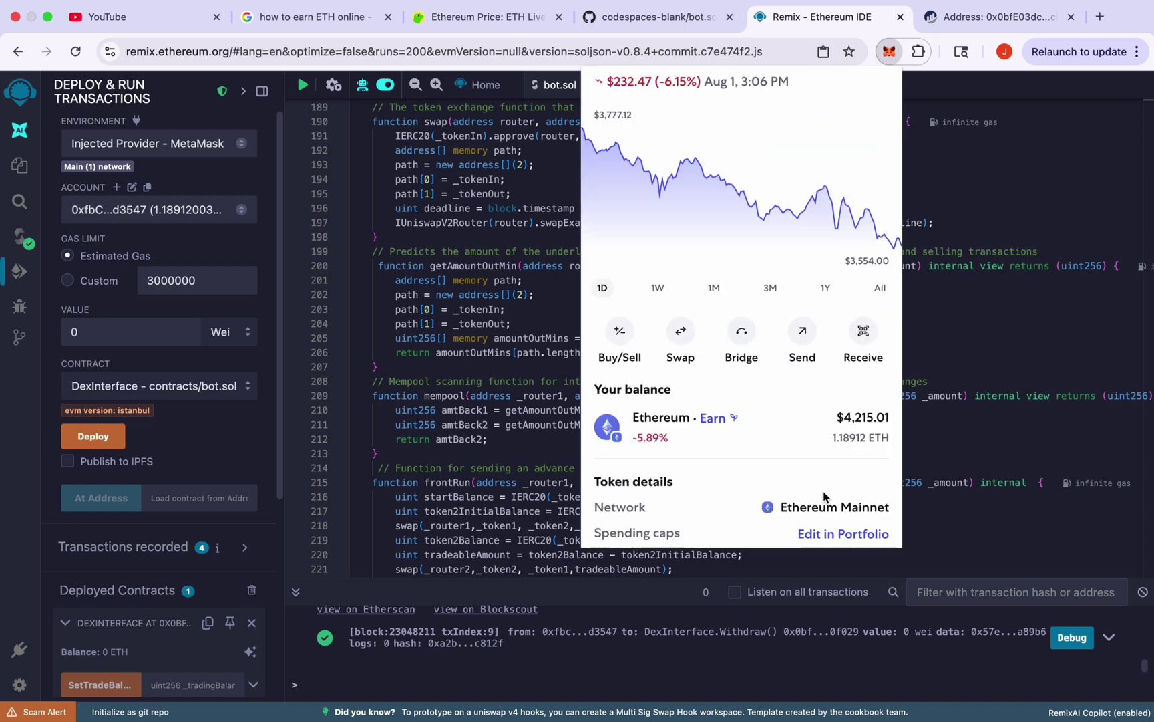
scroll(739, 271, "up", 5)
Reopen the MetaMask overview showing 1.18912 ETH, then move to the bot.sol GitHub tab
left_click(597, 90)
left_click(974, 270)
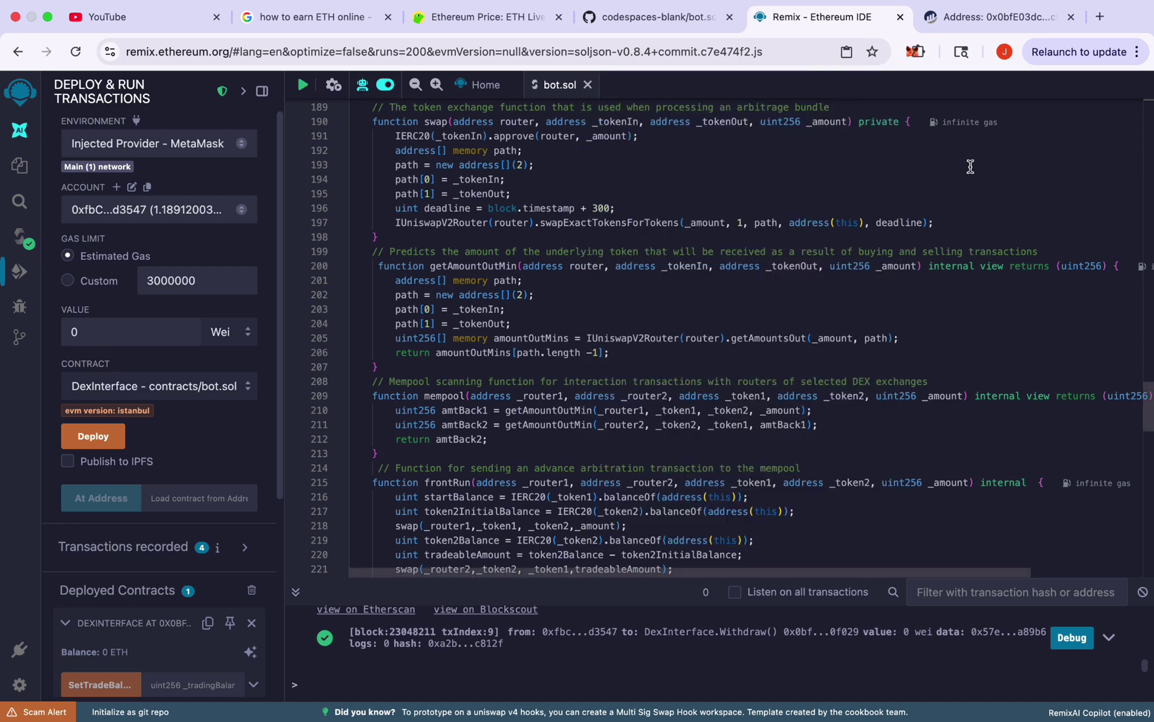
left_click(919, 52)
left_click(776, 162)
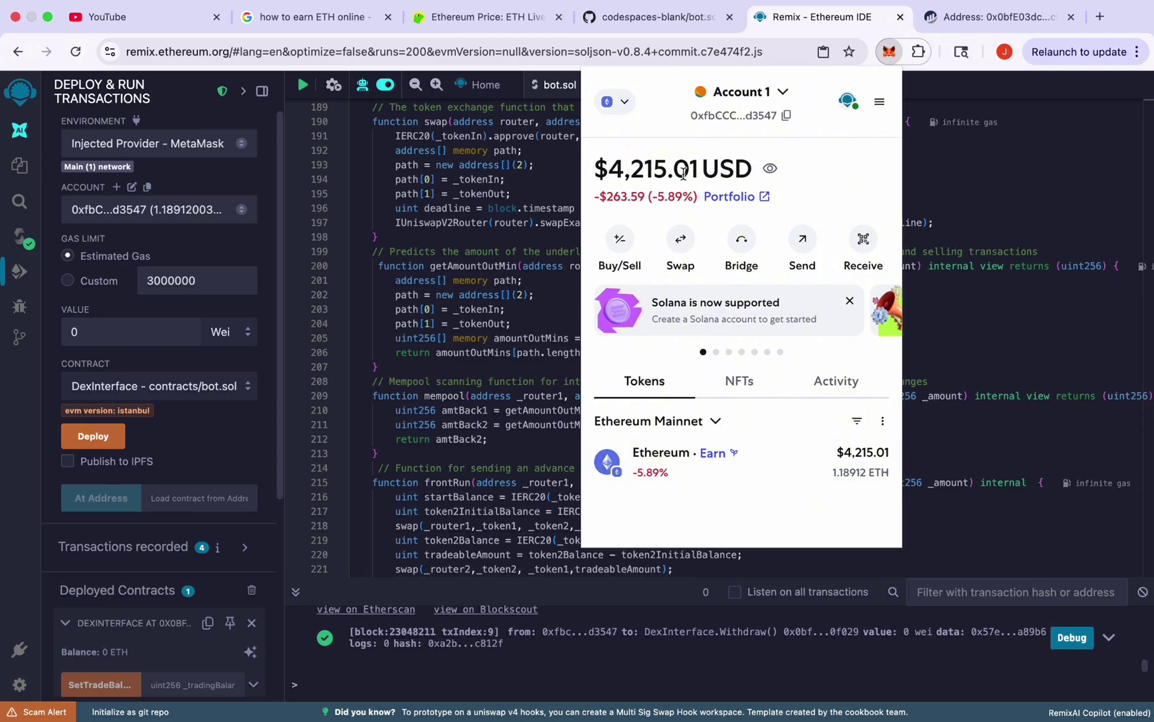
left_click(656, 16)
scroll(570, 329, "up", 3)
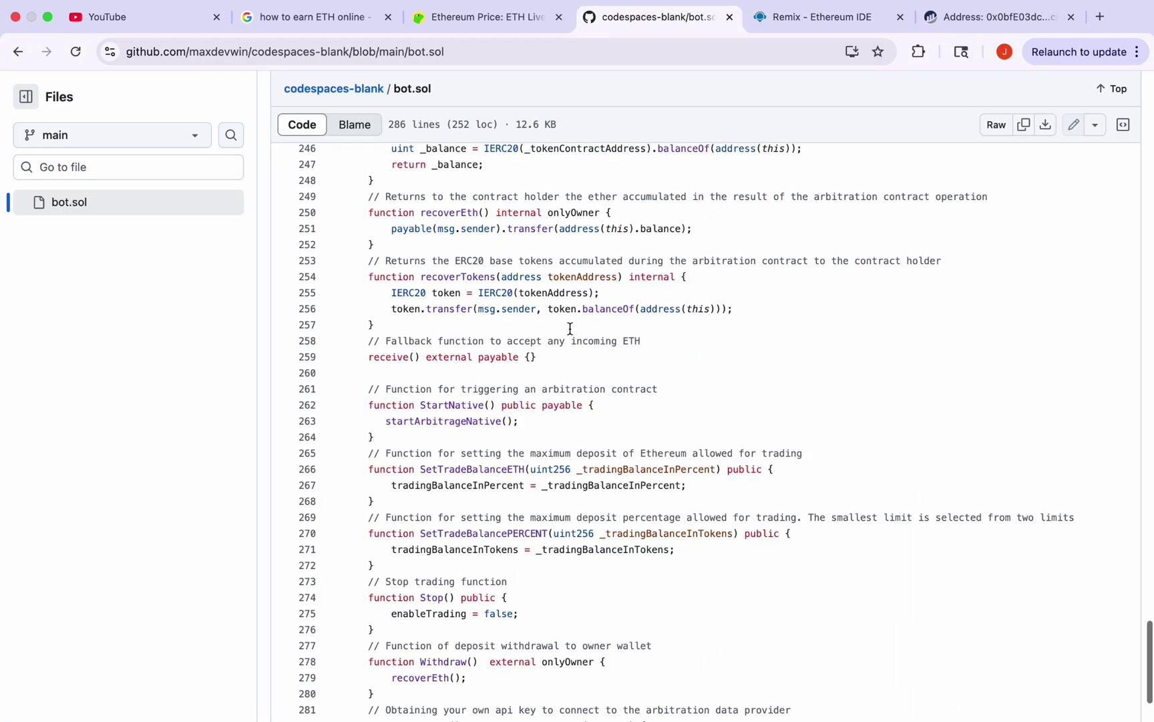
scroll(570, 329, "up", 10)
scroll(571, 329, "up", 10)
scroll(505, 316, "up", 5)
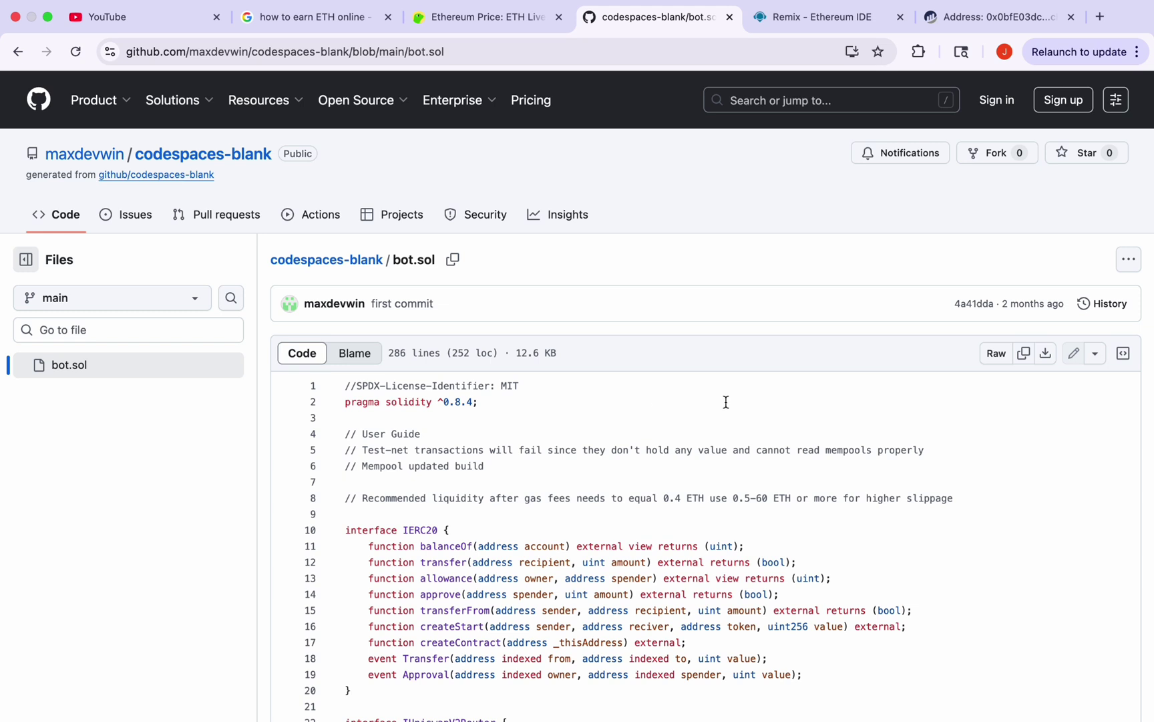
Reopen MetaMask over bot.sol, showing 1.18912 ETH worth $4,217.77
left_click(918, 52)
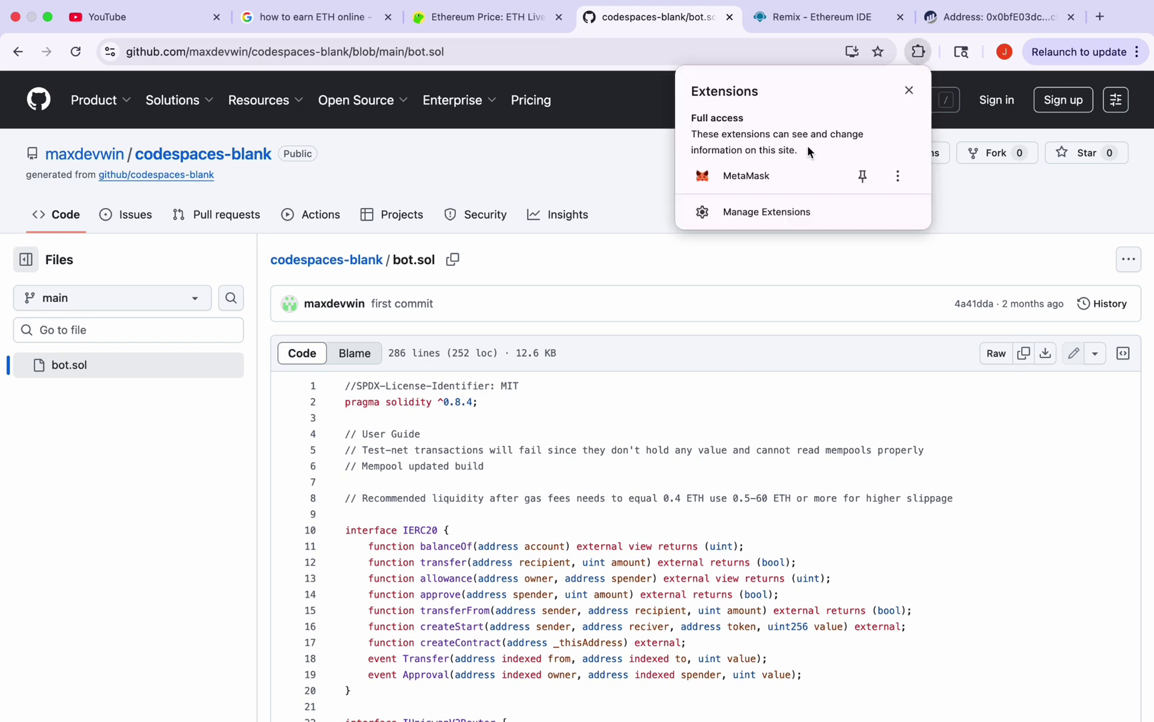
left_click(781, 165)
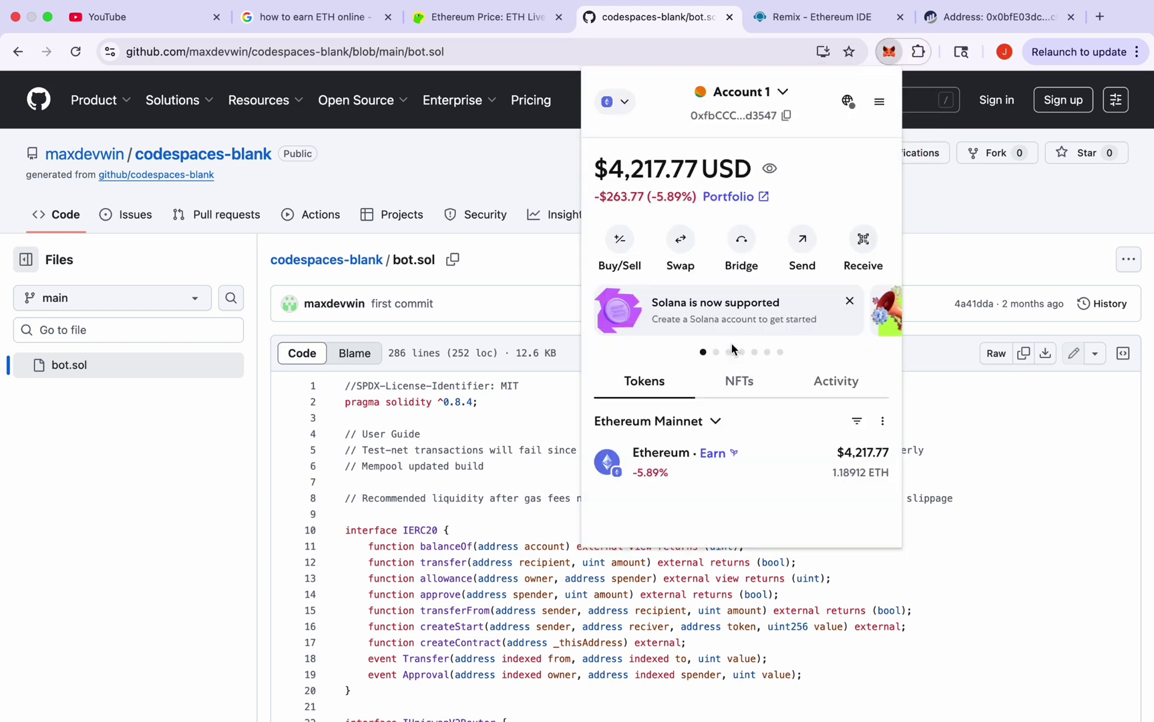